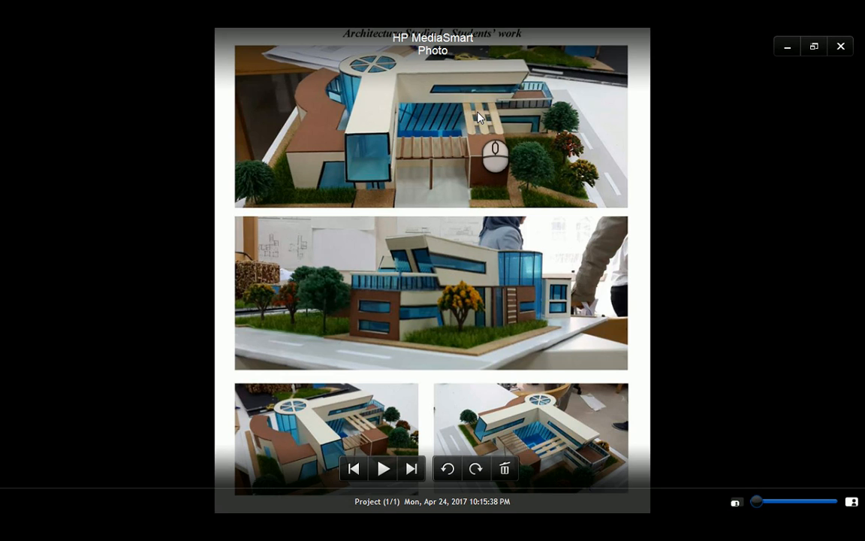
- Switch to 3ds Max and look at the building massing model from a higher angle in the perspective view
key("alt+Tab")
key("alt+Tab")
key("alt+Tab")
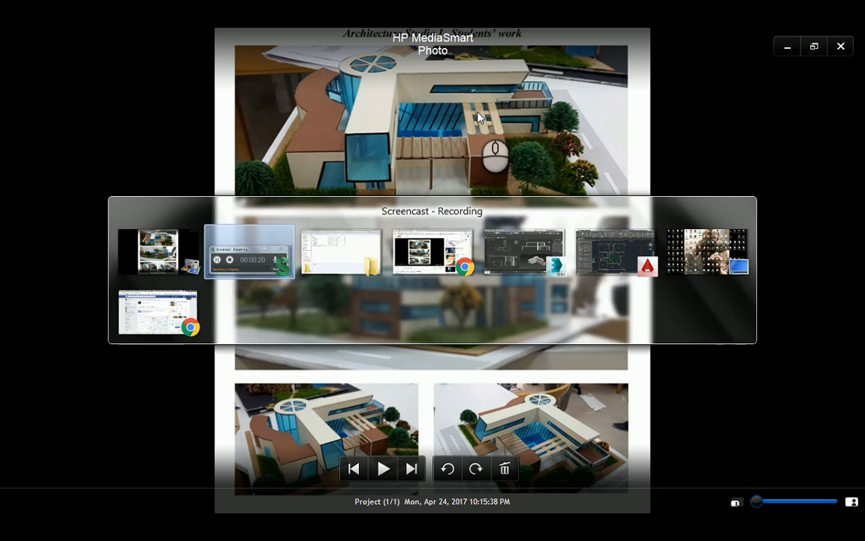
key("alt+Tab")
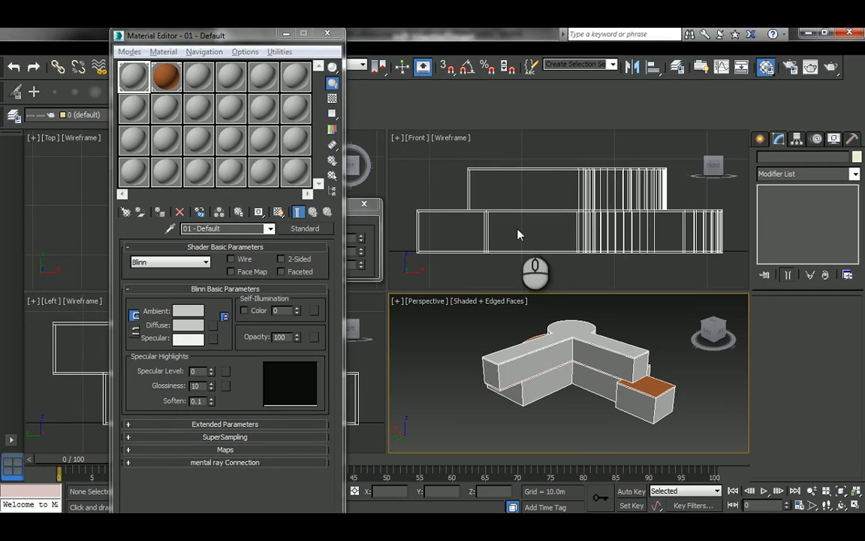
middle_click_drag(585, 361, 583, 373, "alt")
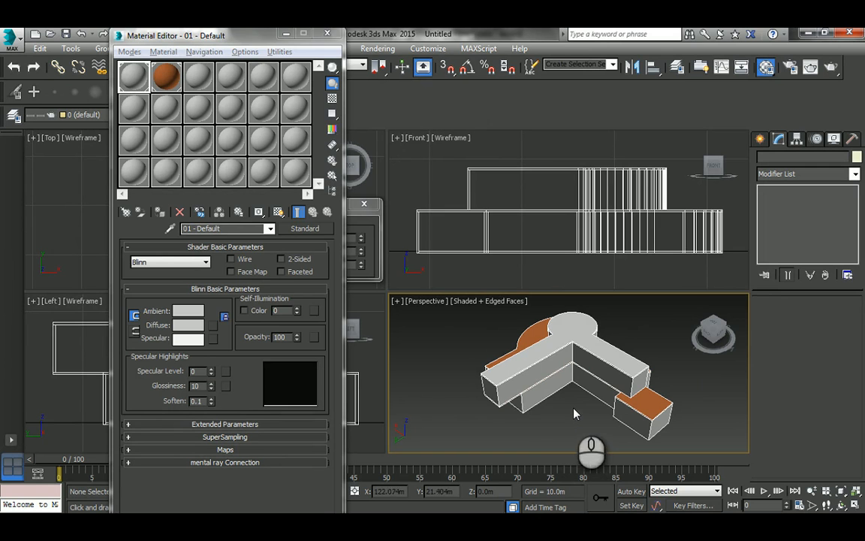
- Switch to AutoCAD and draw a 4 by 4 rectangle over the outer outline of the square corner room in the ground floor plan
key("alt+Tab")
key("alt+Tab")
key("alt+Tab")
key("alt+Tab")
key("alt+Tab")
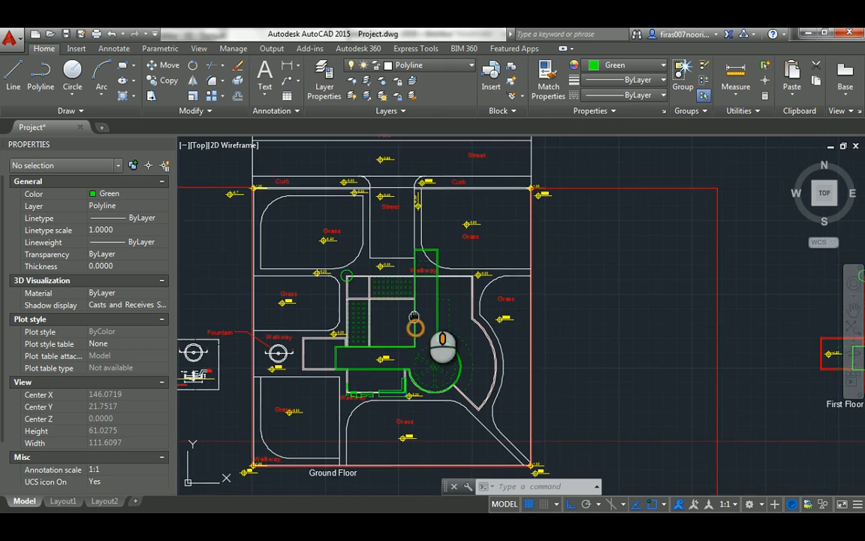
middle_click_drag(419, 324, 442, 285)
scroll(404, 260, "up", 5)
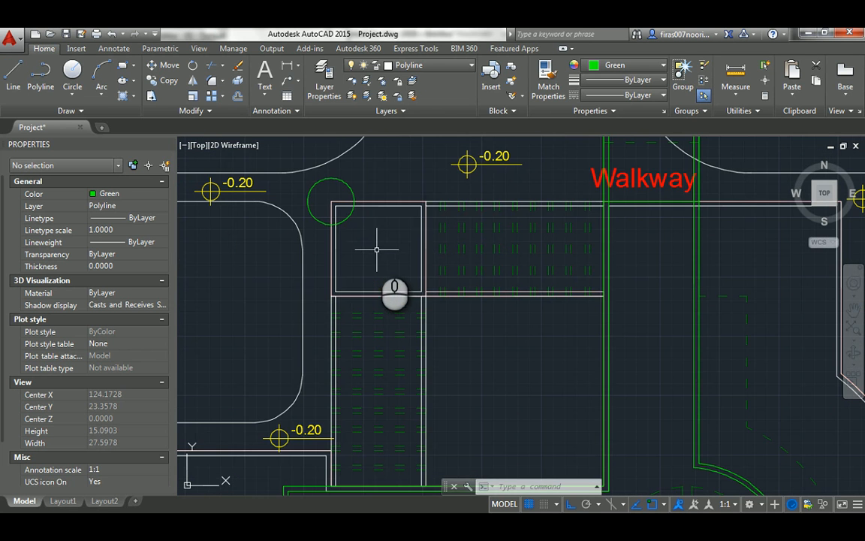
key("Return")
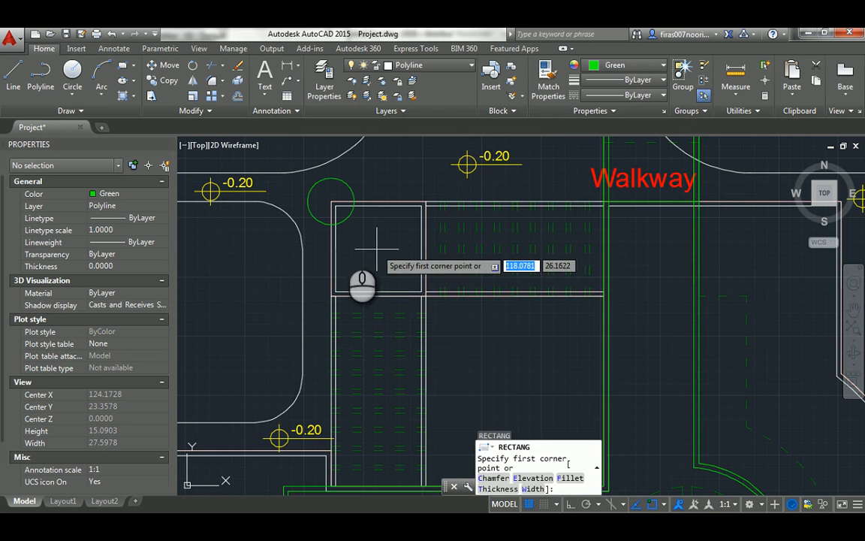
left_click(333, 203)
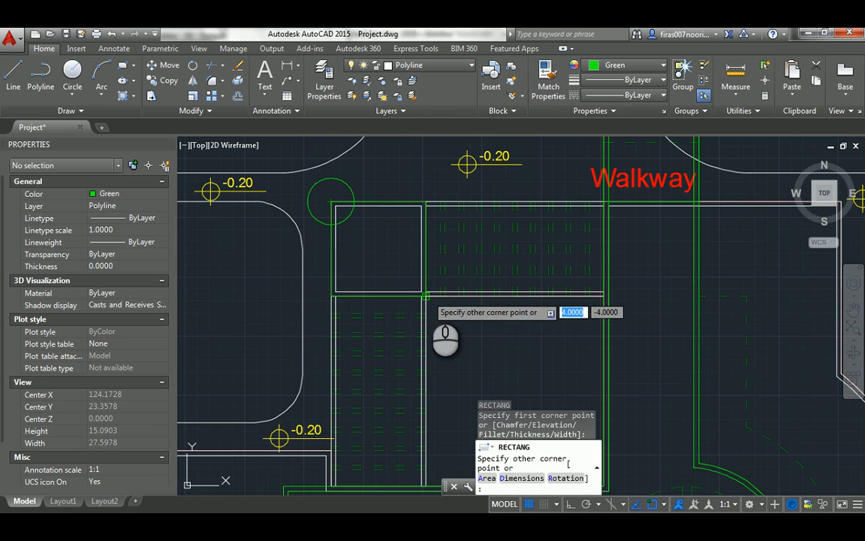
left_click(427, 293)
- Draw a 3.6 by 3.6 rectangle over the inner wall outline of the square corner room
key("Return")
left_click(334, 204)
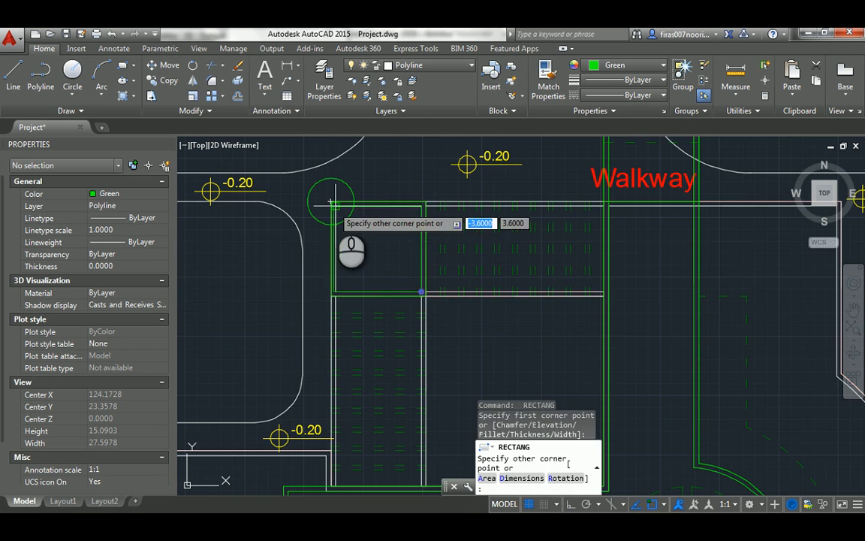
key("Escape")
key("Escape")
- Write the outer and inner room rectangles out as a block, replacing the existing file new block.dwg
type("w")
key("Return")
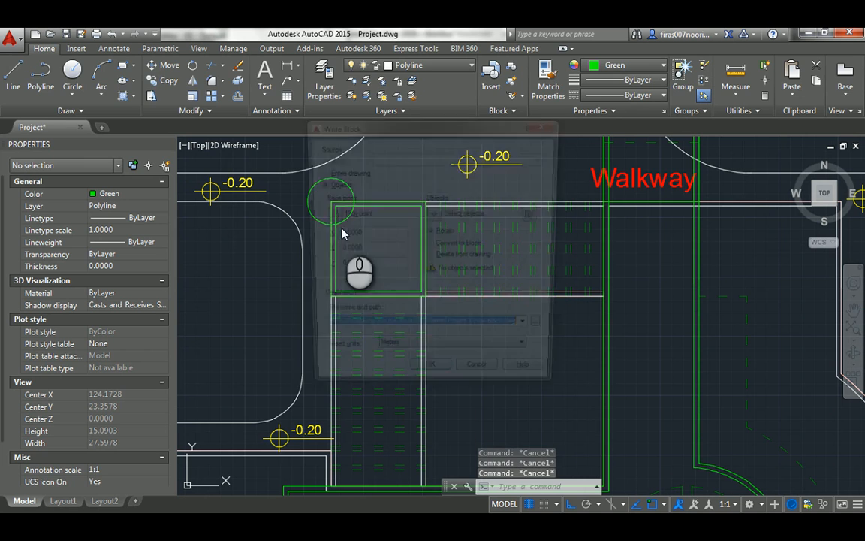
left_click(431, 217)
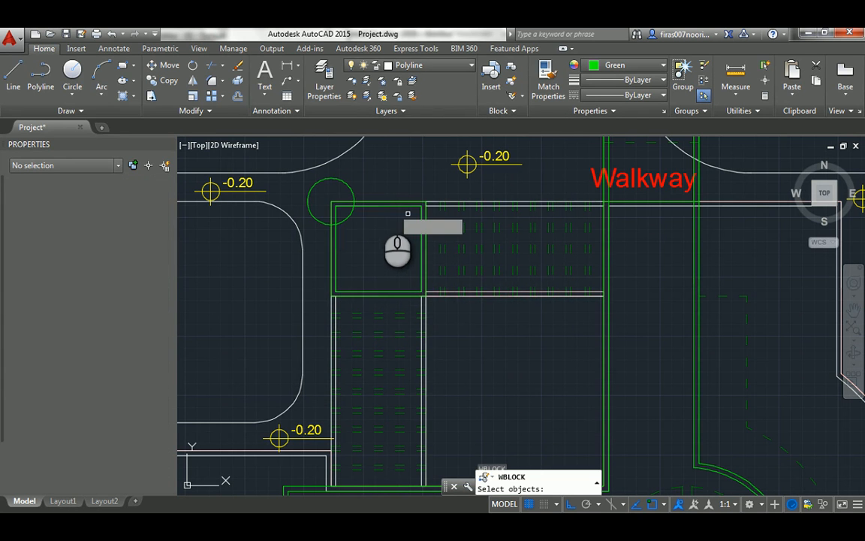
left_click(377, 201)
left_click(376, 201)
left_click(376, 201)
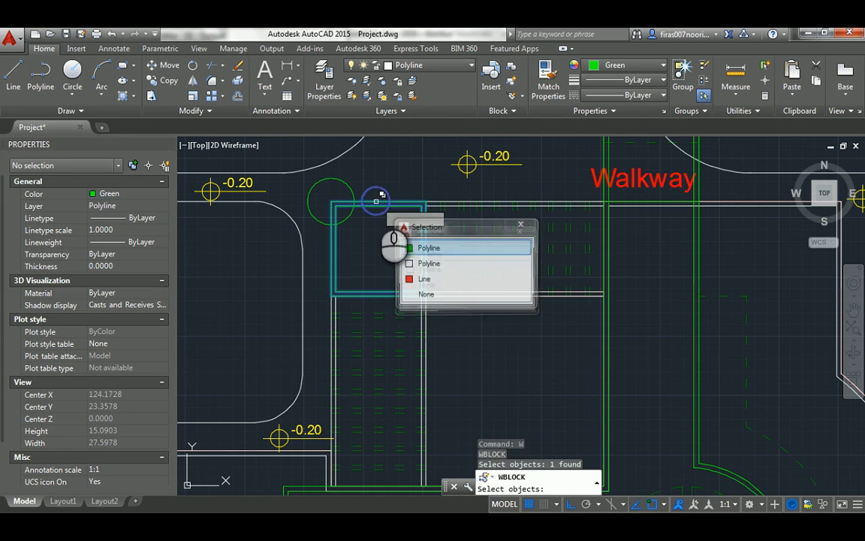
left_click(377, 201)
key("Return")
key("Return")
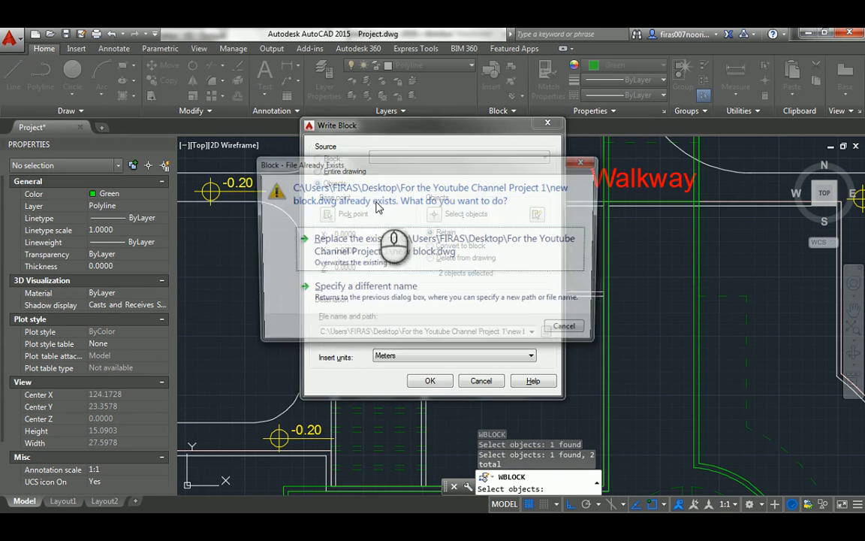
left_click(380, 246)
- Switch to 3ds Max and import new block.dwg, accepting the AutoCAD import options as they are
key("alt+Tab")
key("alt+Tab")
key("alt+Tab")
key("alt+Tab")
key("alt+Tab")
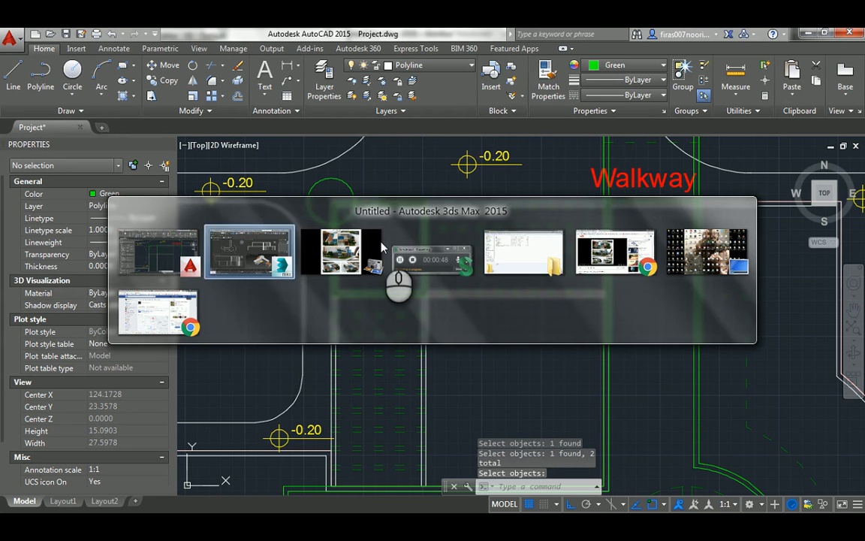
key("alt+Tab")
key("alt+Tab")
key("alt+Tab")
key("alt+Tab")
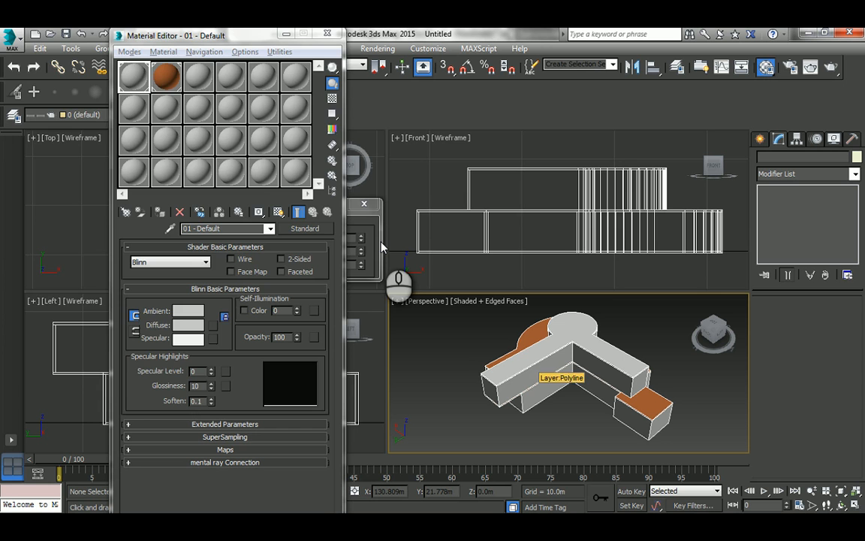
key("alt+f")
key("i")
key("i")
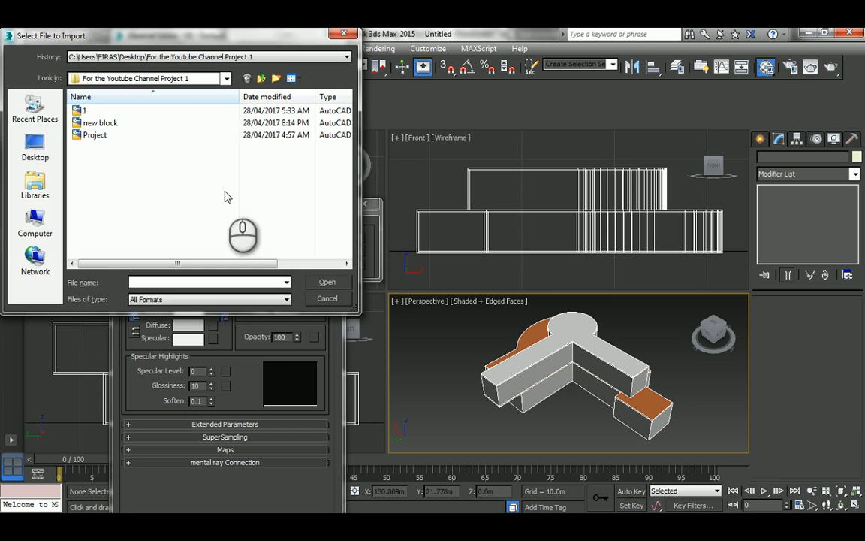
double_click(107, 122)
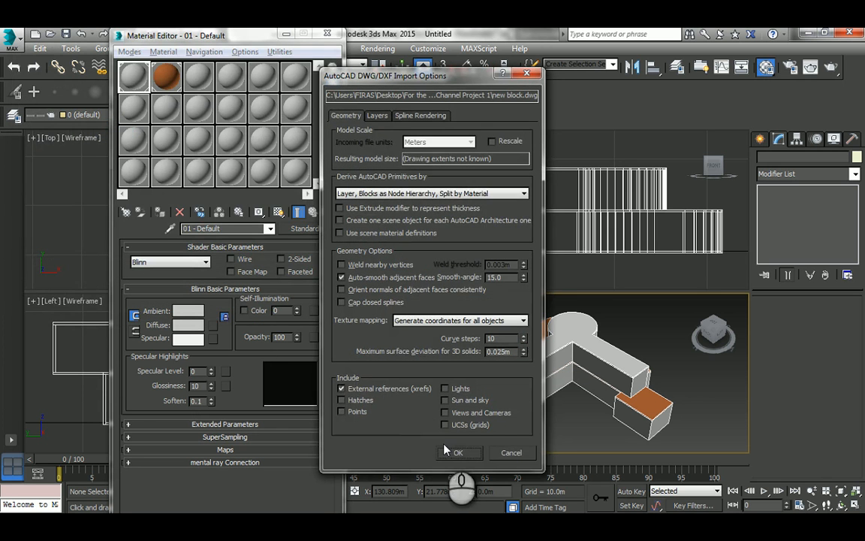
left_click(451, 451)
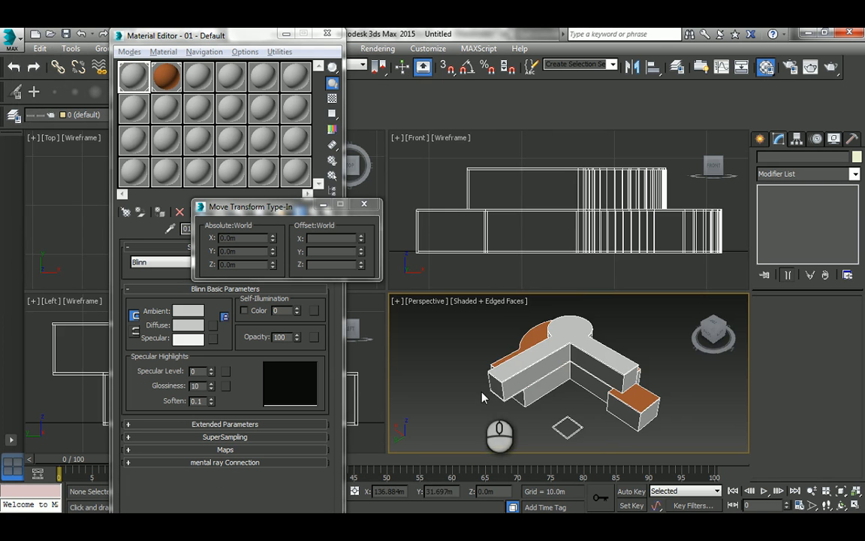
- Compare the absolute Z position of the existing ground floor block with that of the imported square outline
middle_click_drag(538, 409, 556, 389, "alt")
scroll(576, 410, "up", 5)
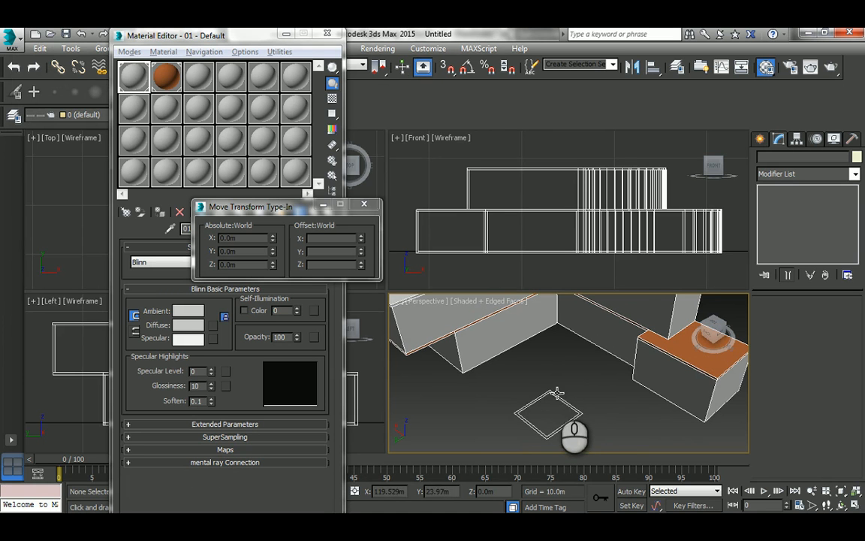
left_click(487, 353)
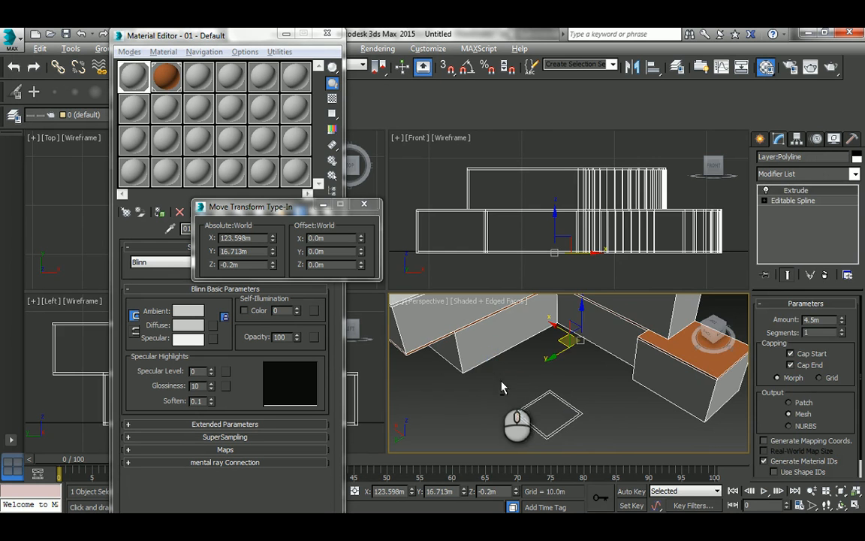
middle_click_drag(499, 384, 503, 368)
left_click(496, 380)
left_click(471, 338)
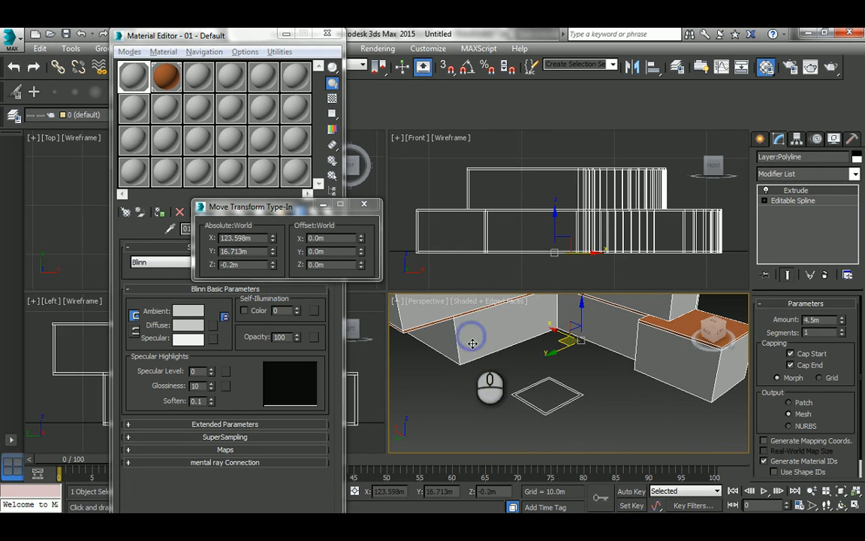
left_click_drag(244, 268, 211, 267)
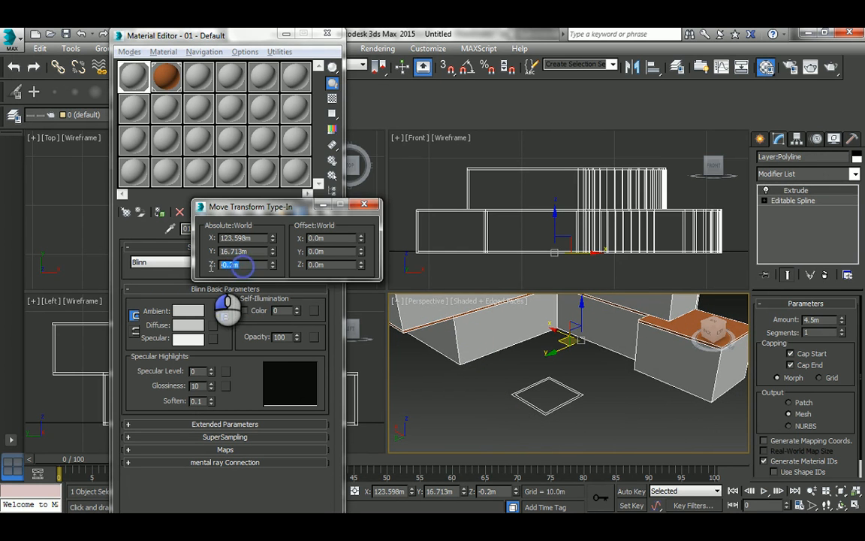
left_click(529, 386)
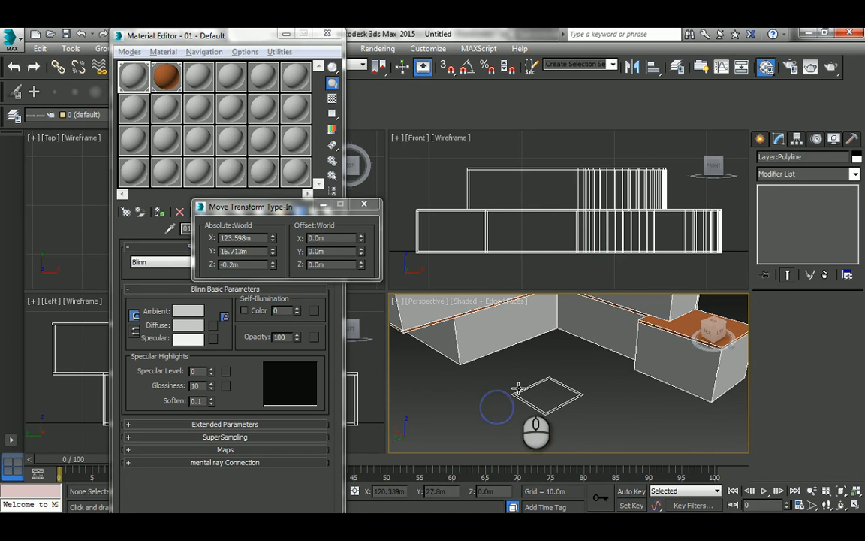
left_click_drag(245, 264, 201, 262)
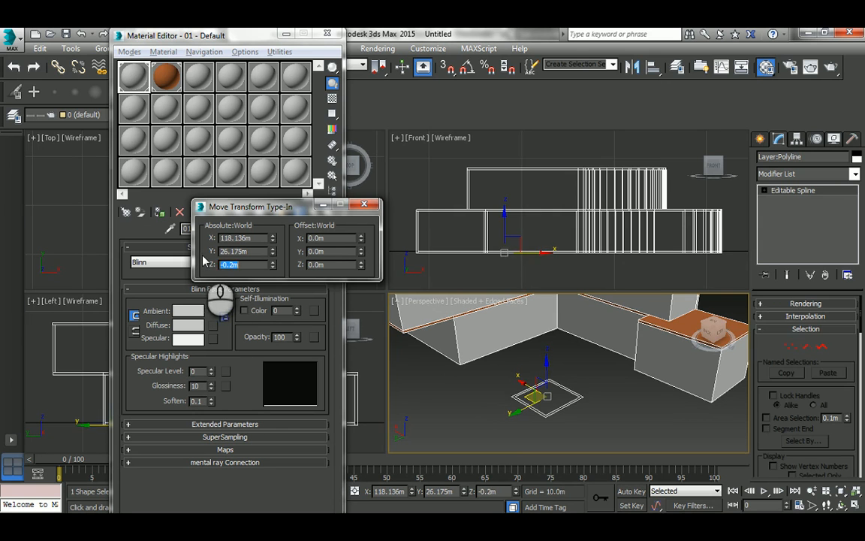
- Copy the Extrude modifier from the existing ground floor block and paste it onto the imported square outline
left_click(463, 415)
left_click(478, 340)
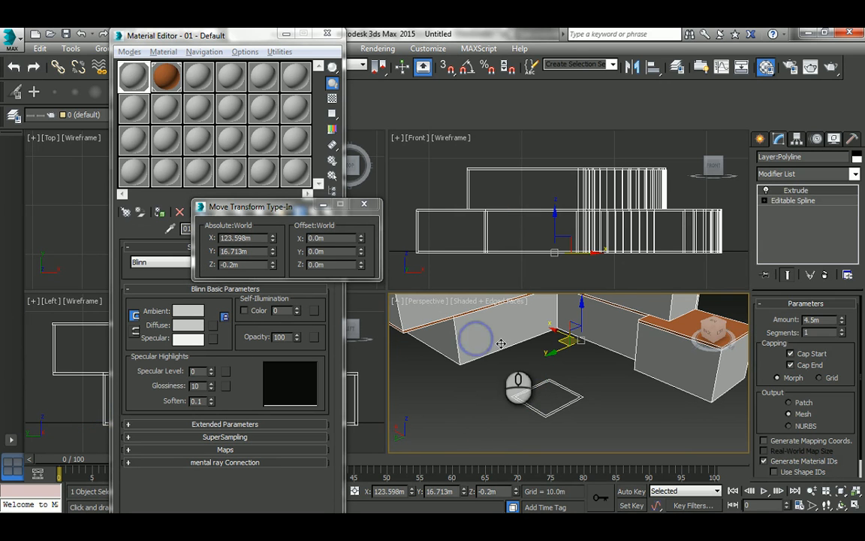
right_click(792, 194)
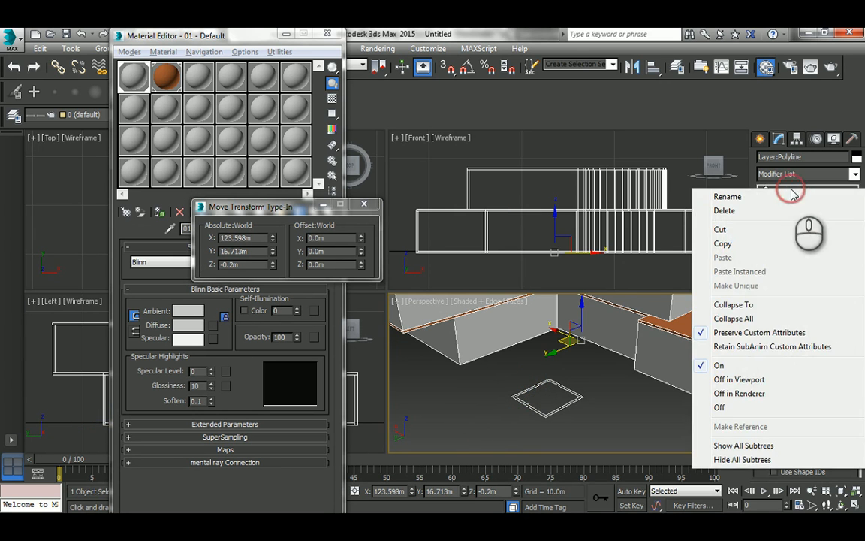
left_click(740, 244)
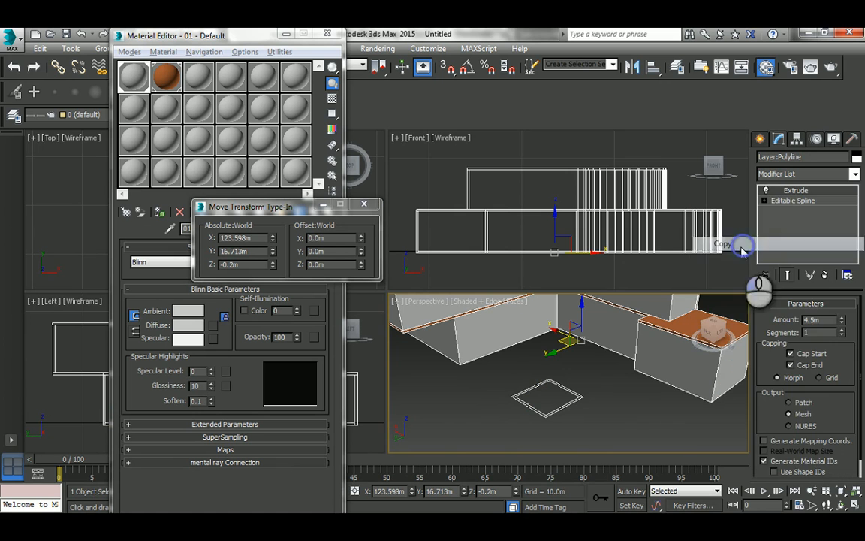
left_click(567, 389)
left_click(805, 191)
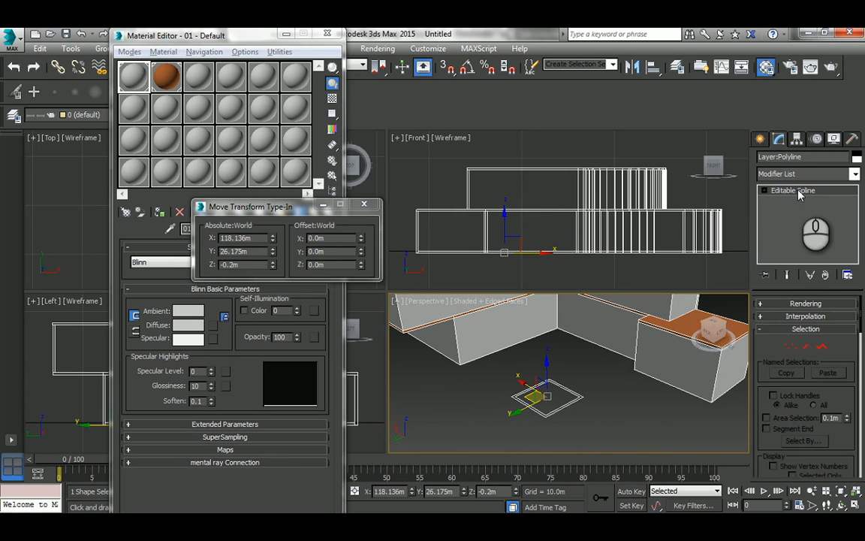
right_click(800, 193)
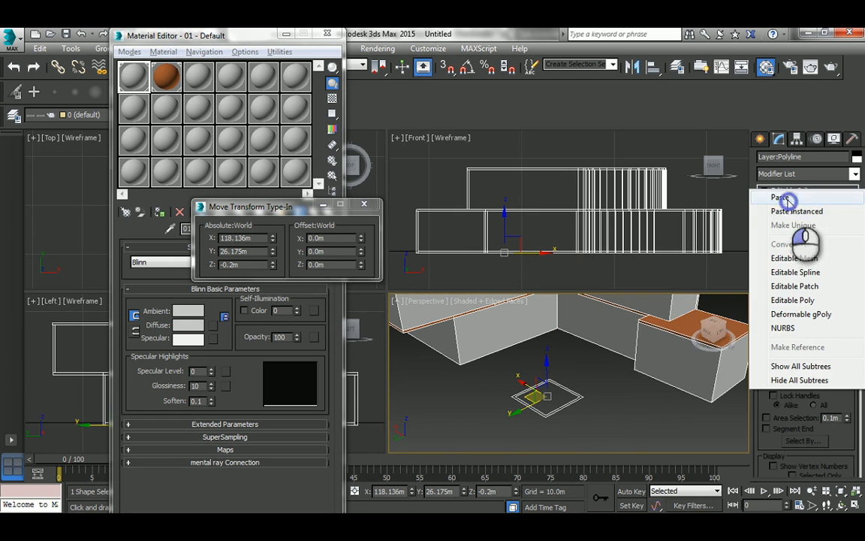
left_click(784, 198)
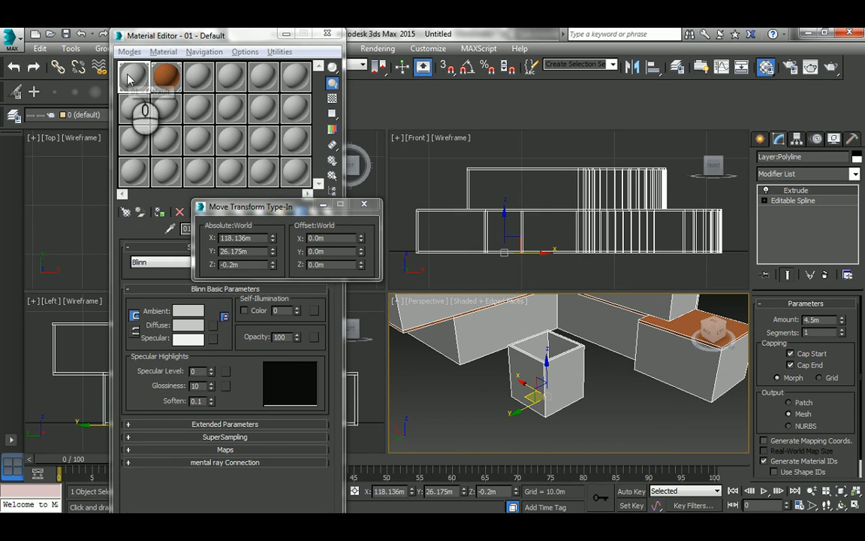
- Assign the orange-brown material to the newly extruded square walls
left_click_drag(128, 79, 528, 362)
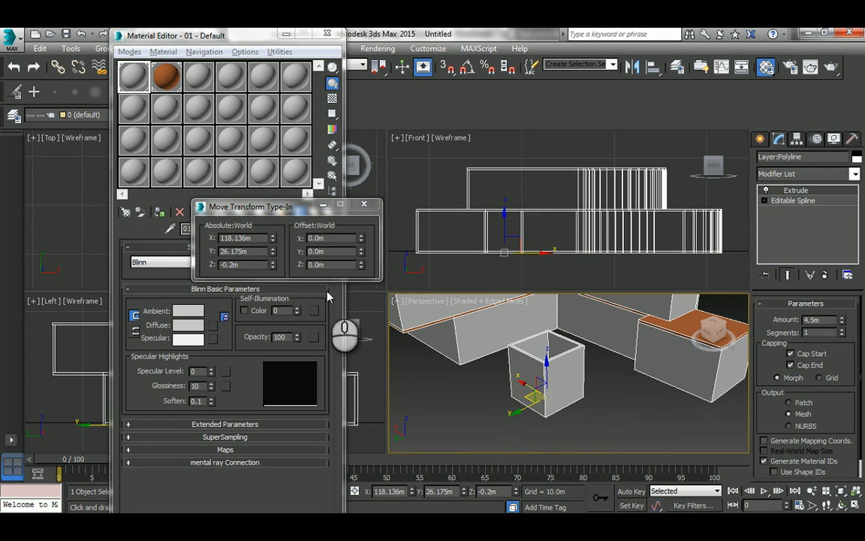
left_click_drag(160, 90, 518, 368)
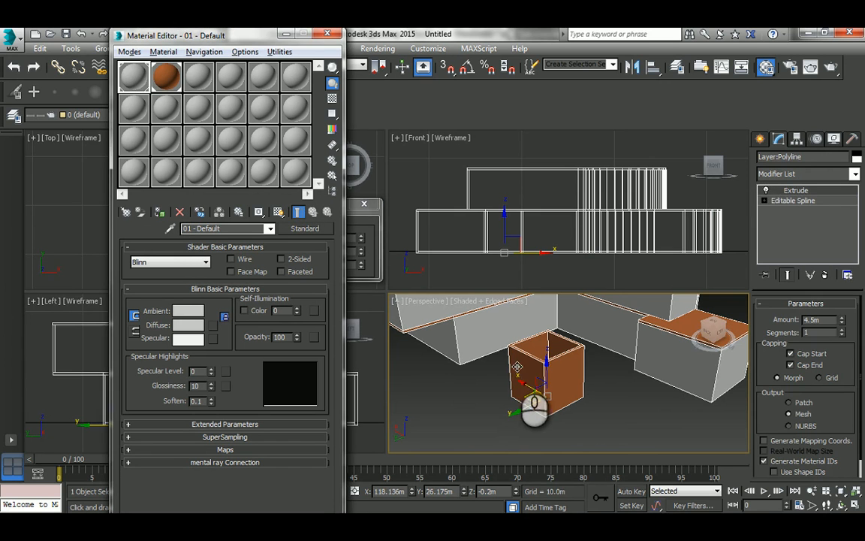
left_click(481, 392)
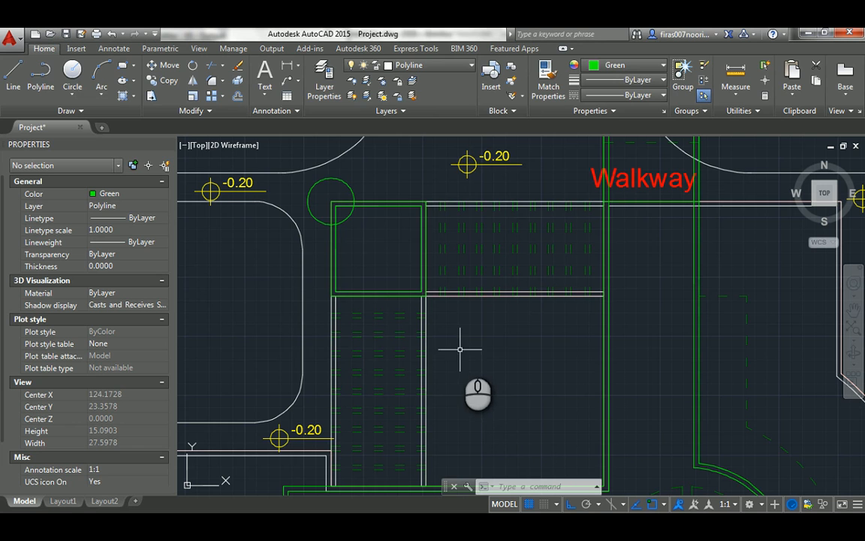
- Write the inner square polyline out as a block to new block.dwg, replacing the existing file
type("w")
key("Return")
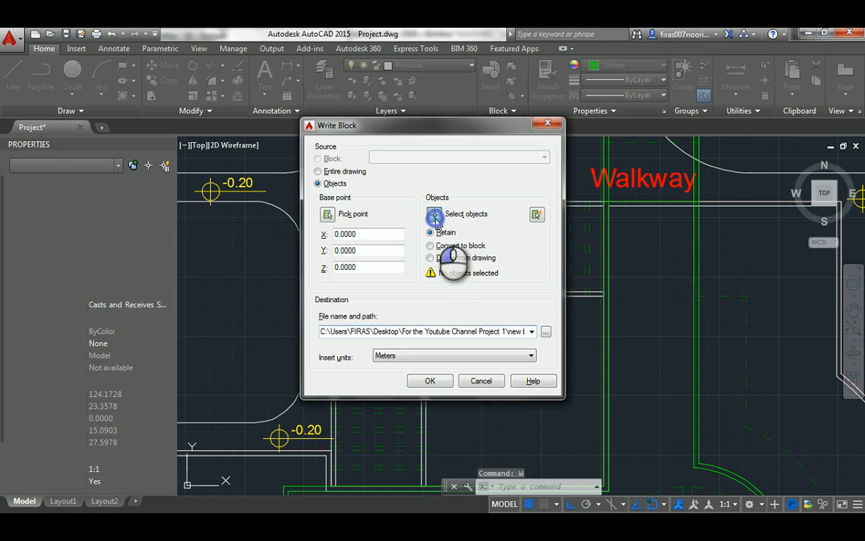
left_click(433, 215)
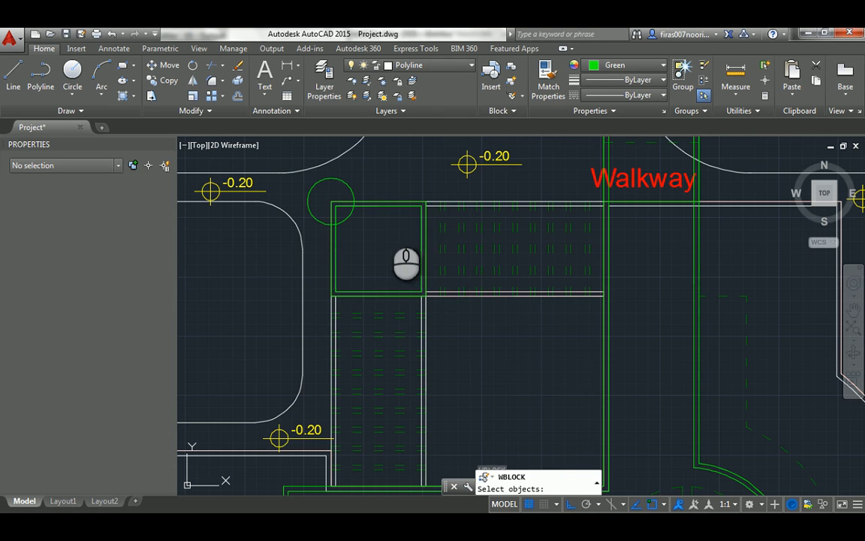
left_click(369, 208)
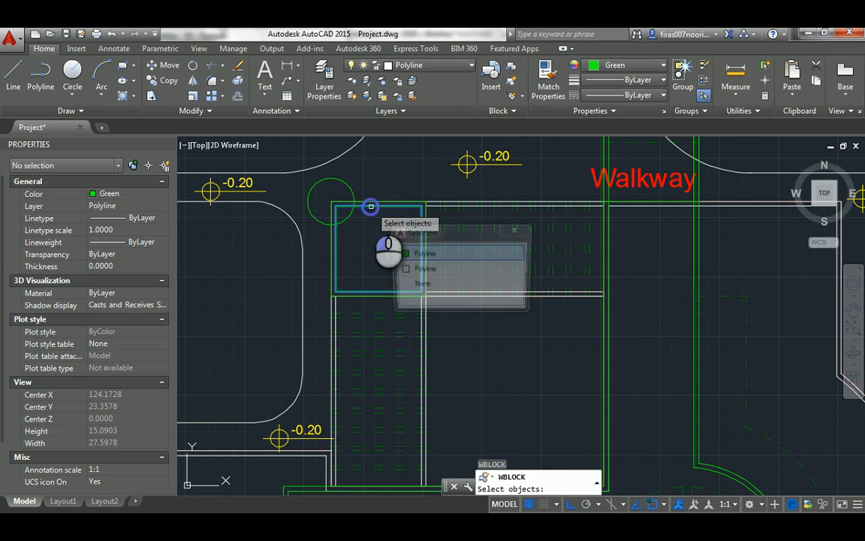
left_click(422, 254)
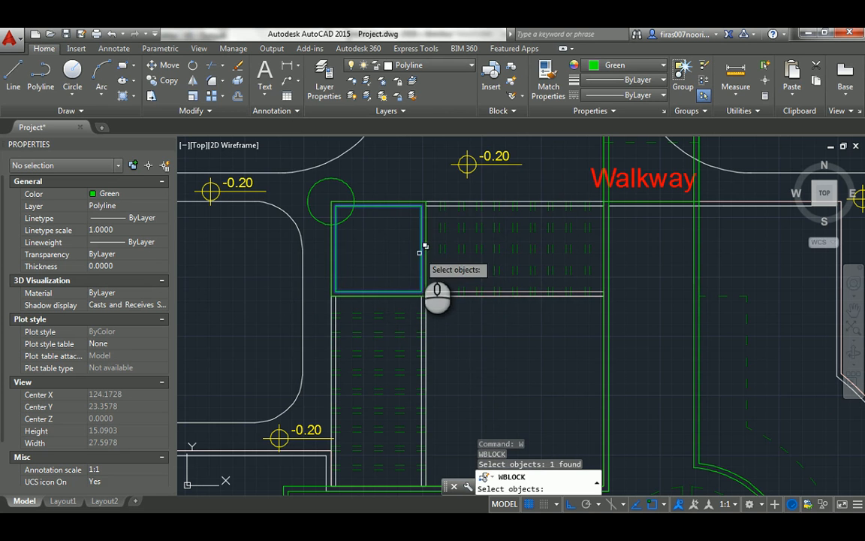
key("Return")
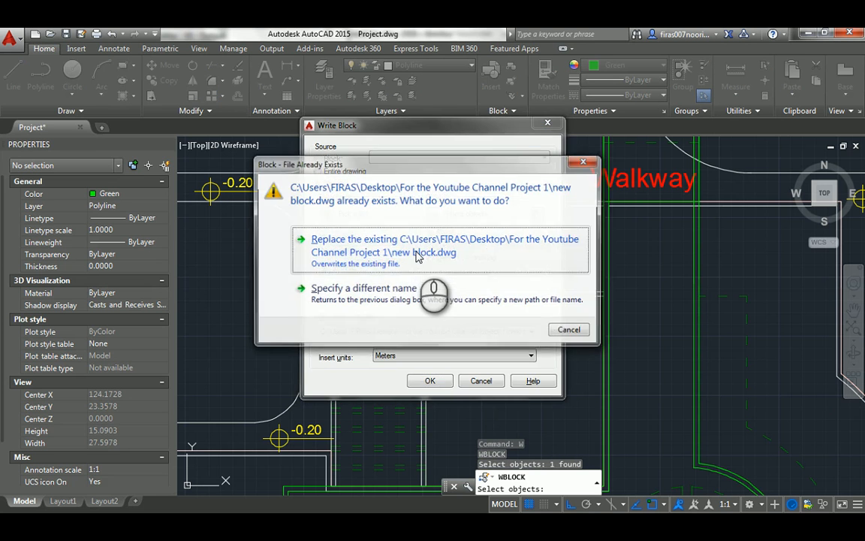
left_click(415, 249)
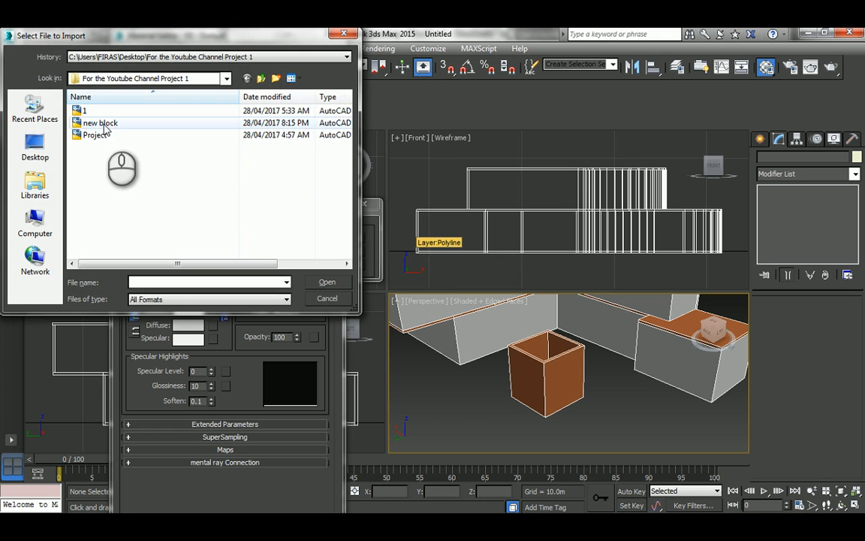
- Import new block.dwg into 3ds Max with the AutoCAD import options as they are, and show the perspective view in wireframe
double_click(103, 125)
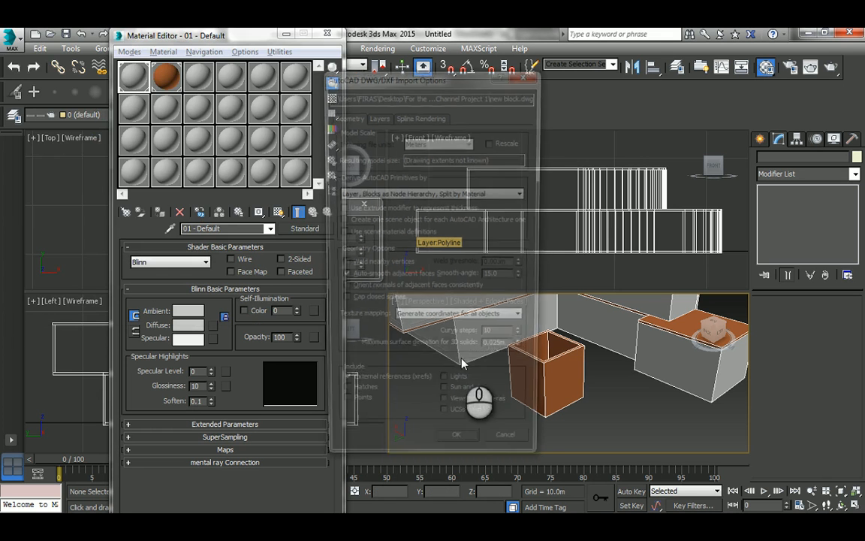
left_click(458, 452)
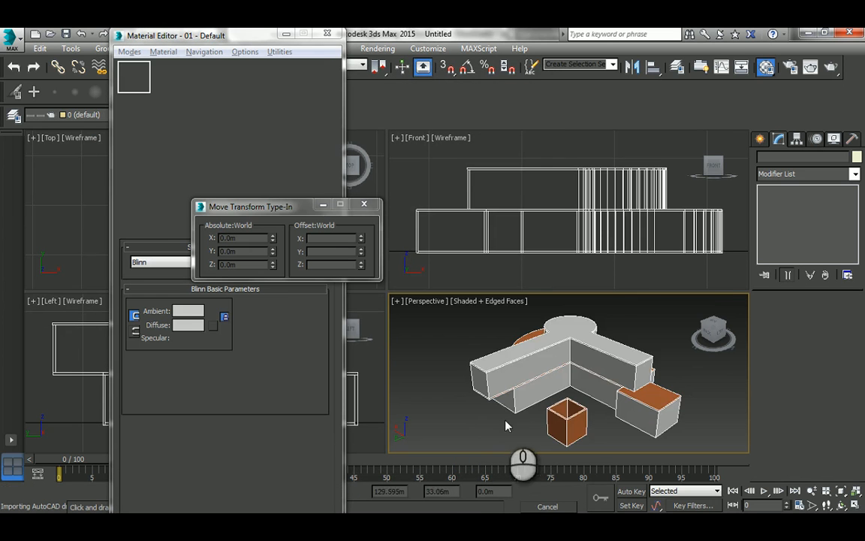
scroll(510, 353, "up", 6)
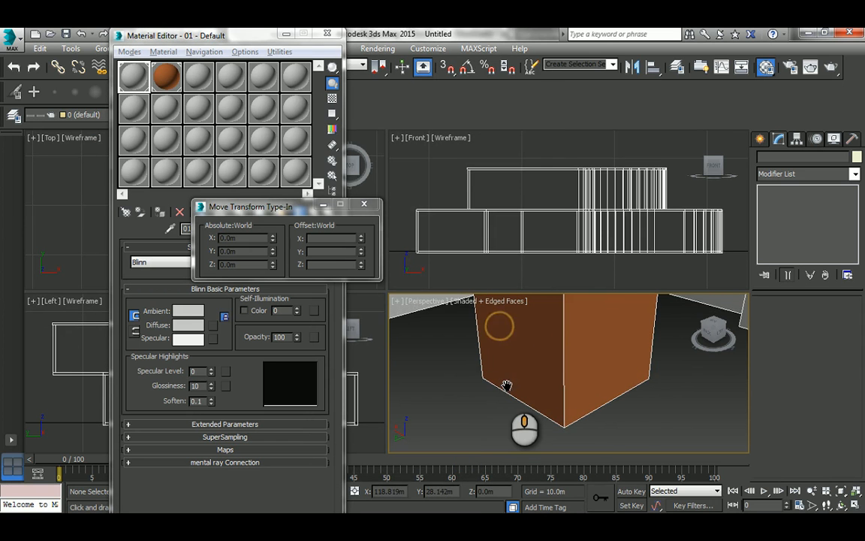
key("F3")
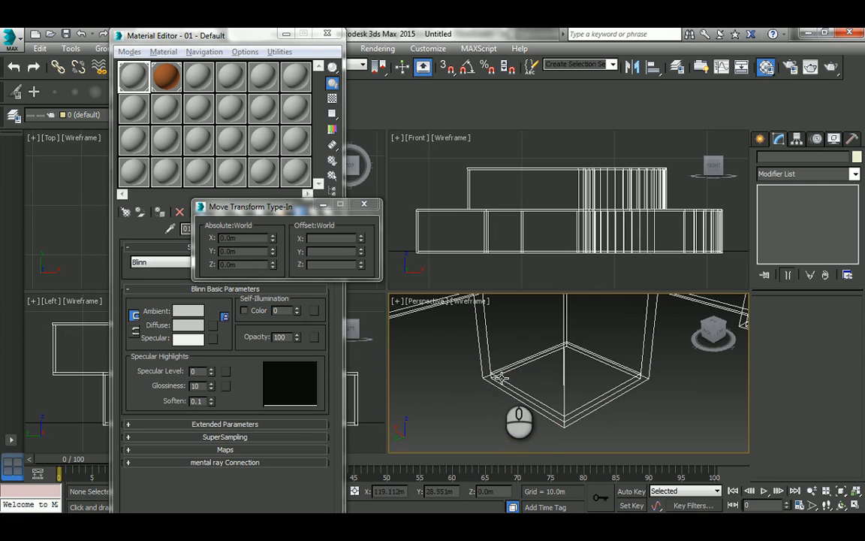
- Extrude the imported inner square outline by -0.2 m to form the floor slab inside the square walls
scroll(508, 379, "up", 4)
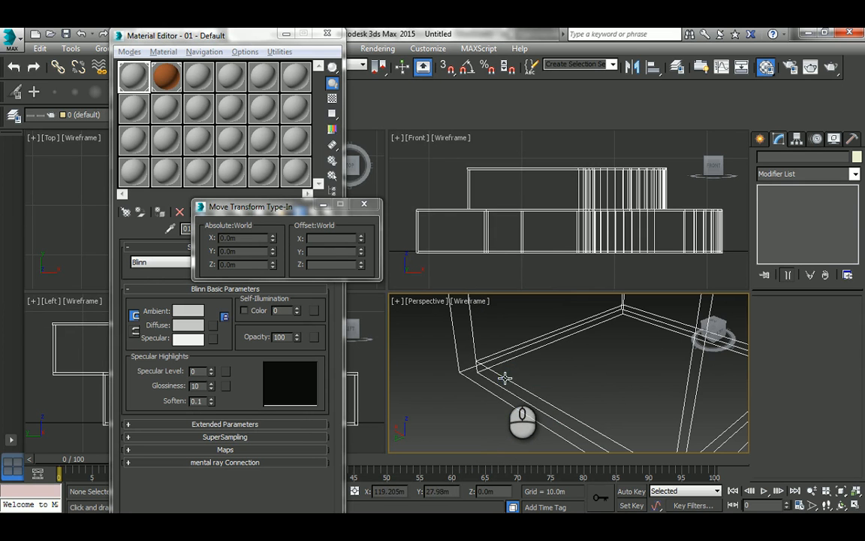
left_click(504, 377)
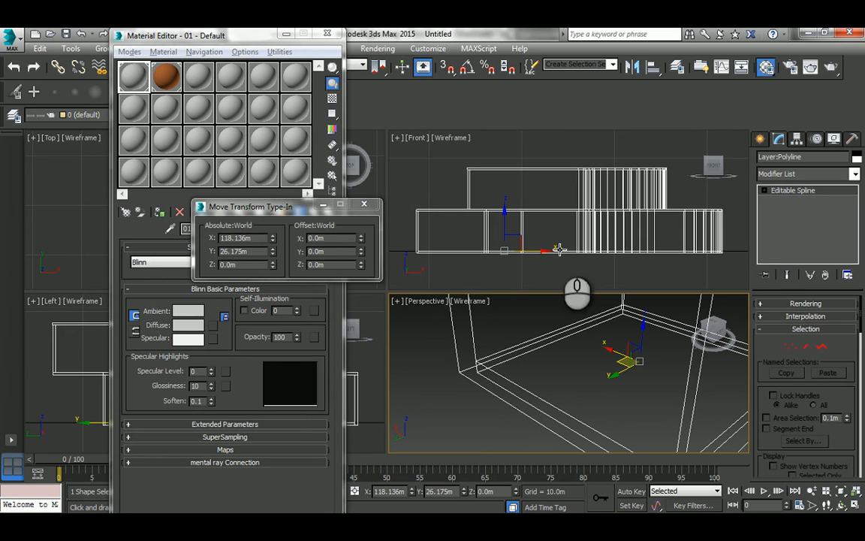
left_click(771, 175)
scroll(787, 240, "down", 10)
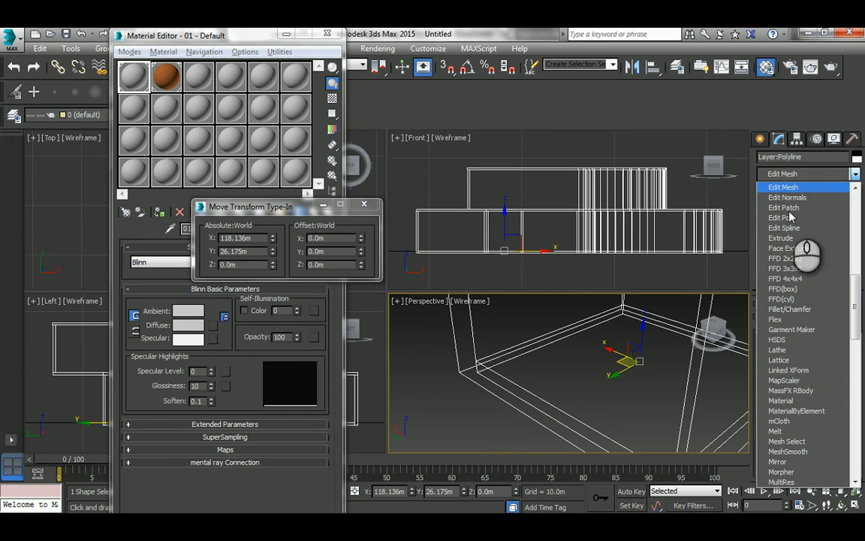
left_click(785, 238)
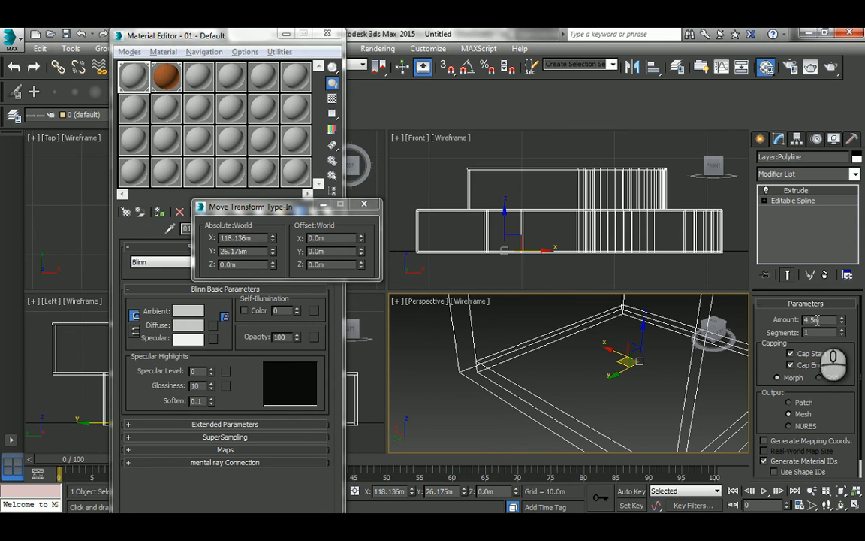
left_click_drag(825, 323, 796, 319)
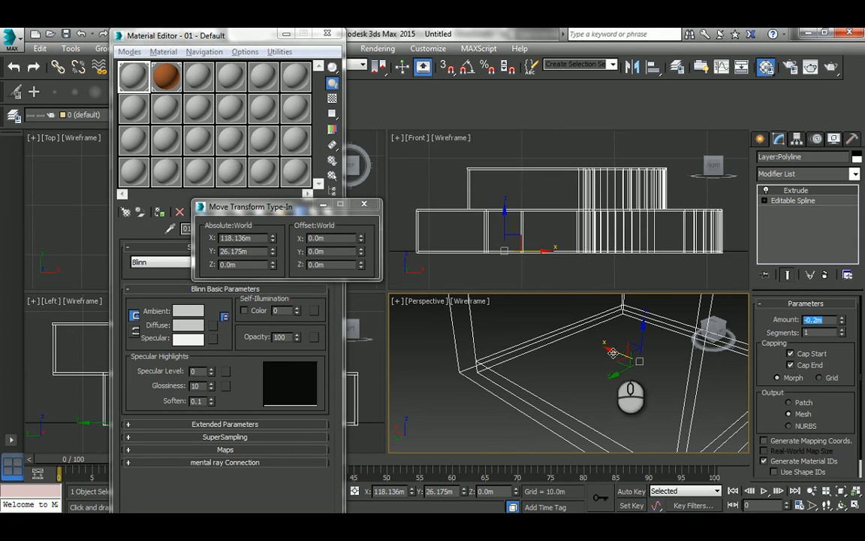
middle_click_drag(613, 353, 612, 364, "alt")
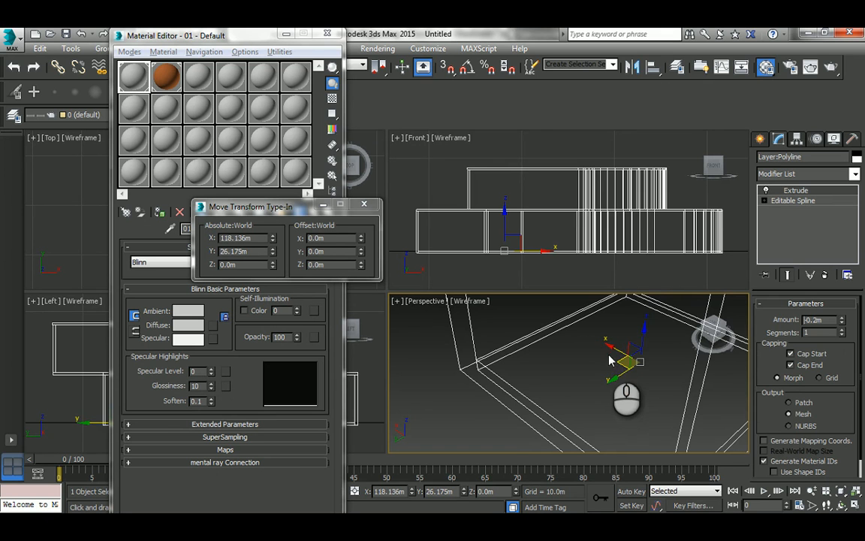
left_click(582, 356)
middle_click_drag(581, 353, 568, 347)
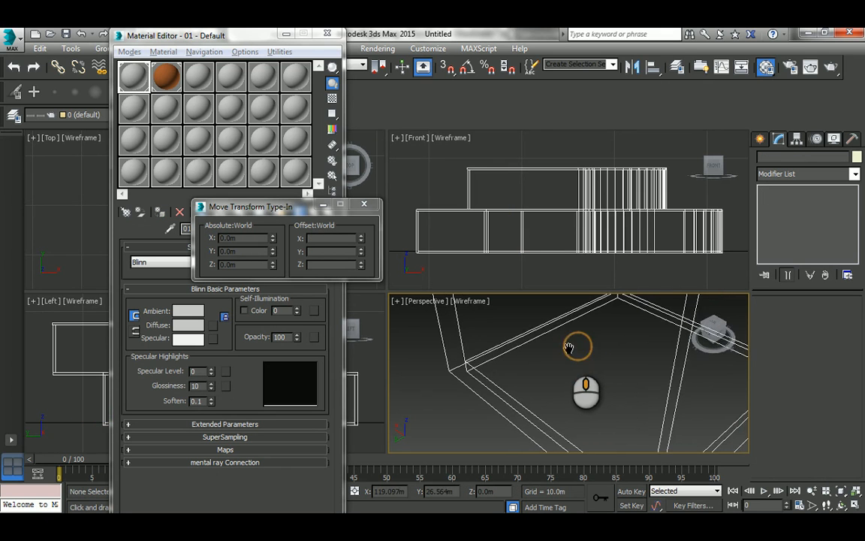
- Return the perspective view to shaded display and assign the light grey 01 - Default material to the new floor slab
key("F3")
scroll(568, 349, "down", 8)
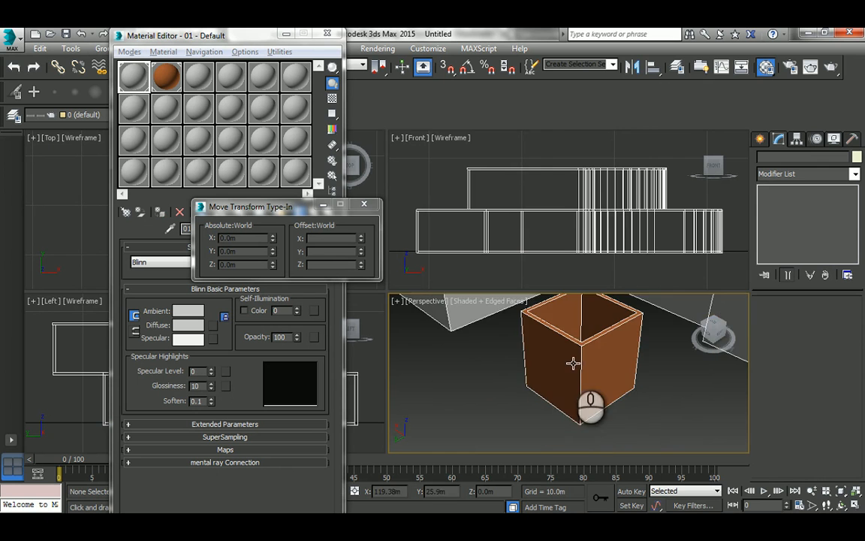
middle_click_drag(563, 341, 568, 359, "alt")
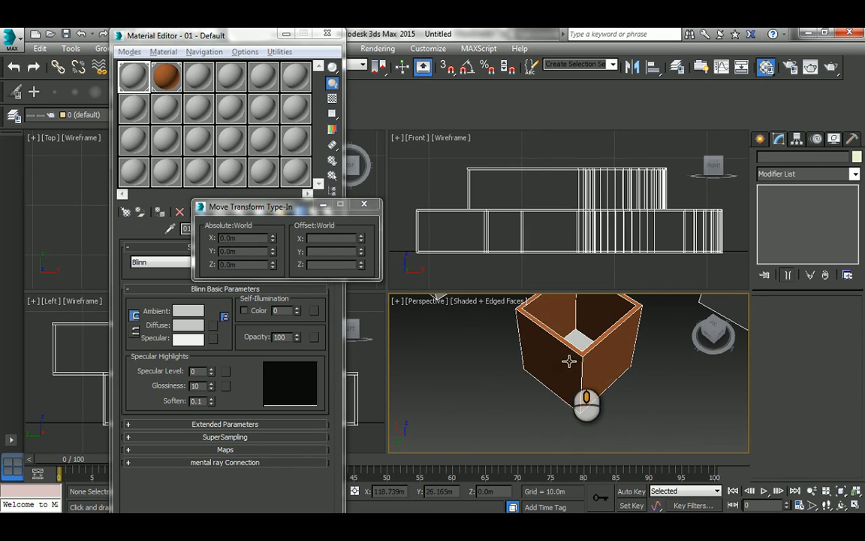
left_click(132, 77)
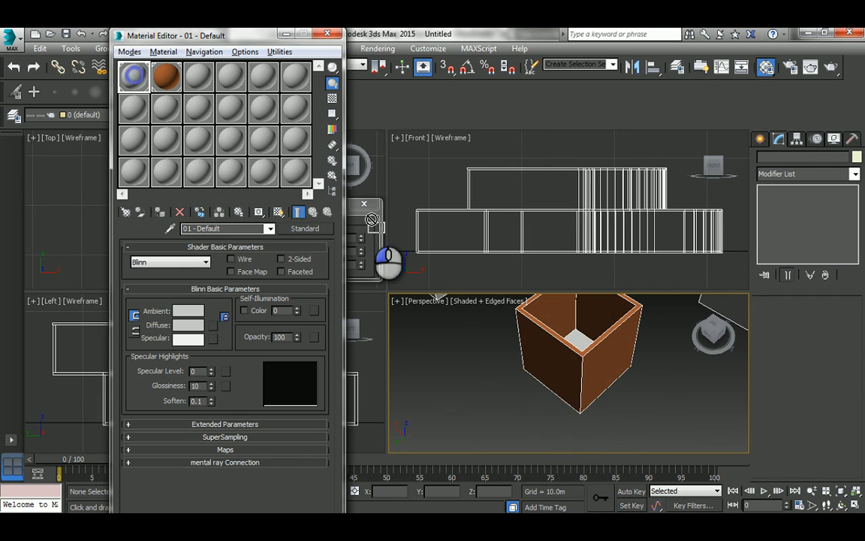
left_click(579, 340)
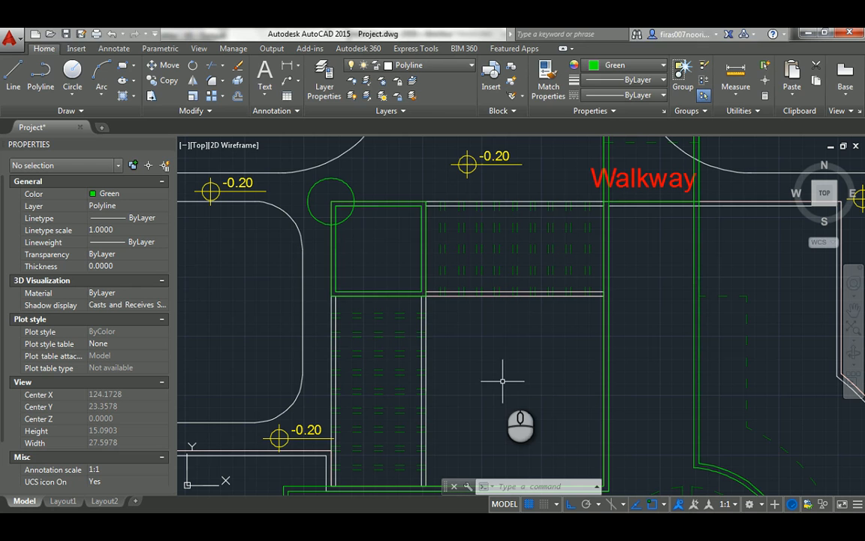
- In AutoCAD, write the outer square polyline out as a block to new block.dwg, replacing the existing file
type("w")
key("Return")
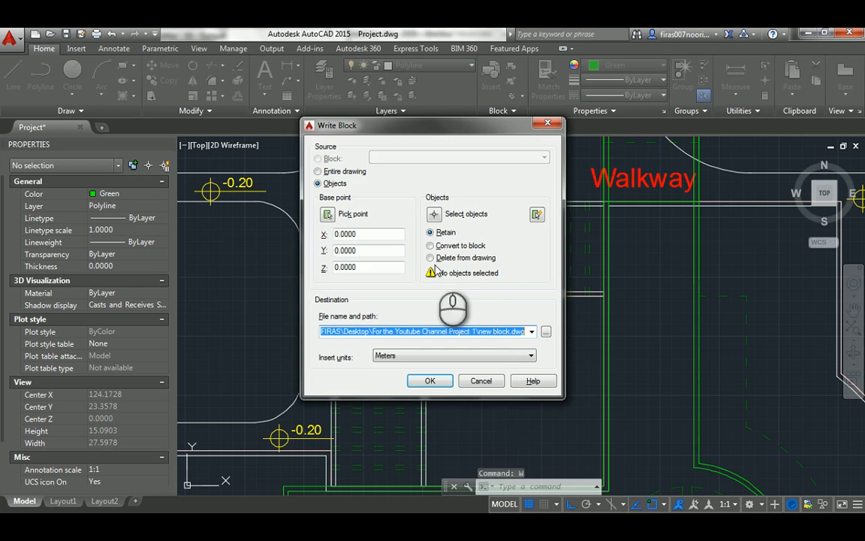
left_click(434, 218)
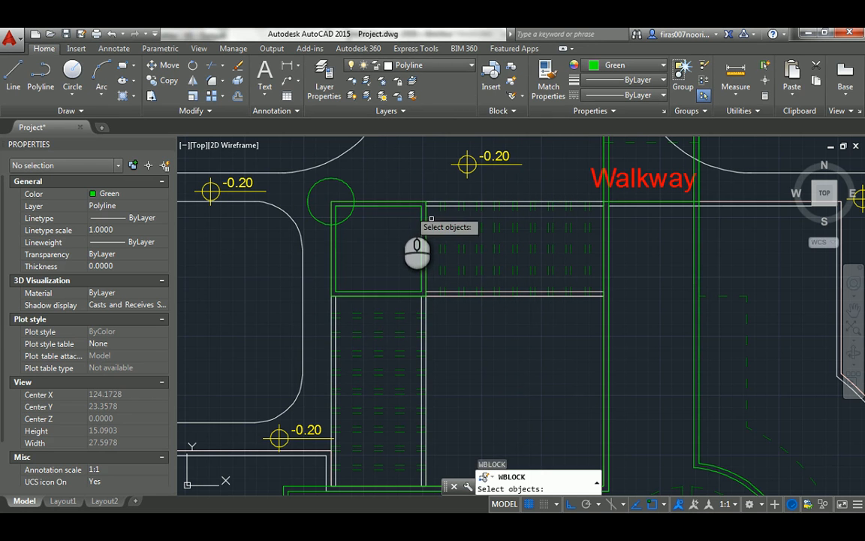
left_click(400, 202)
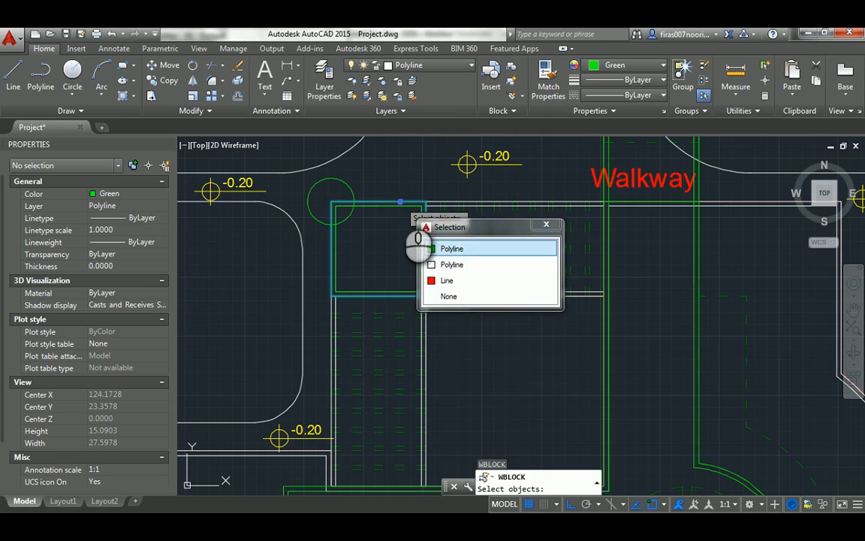
key("Return")
key("Return")
key("Return")
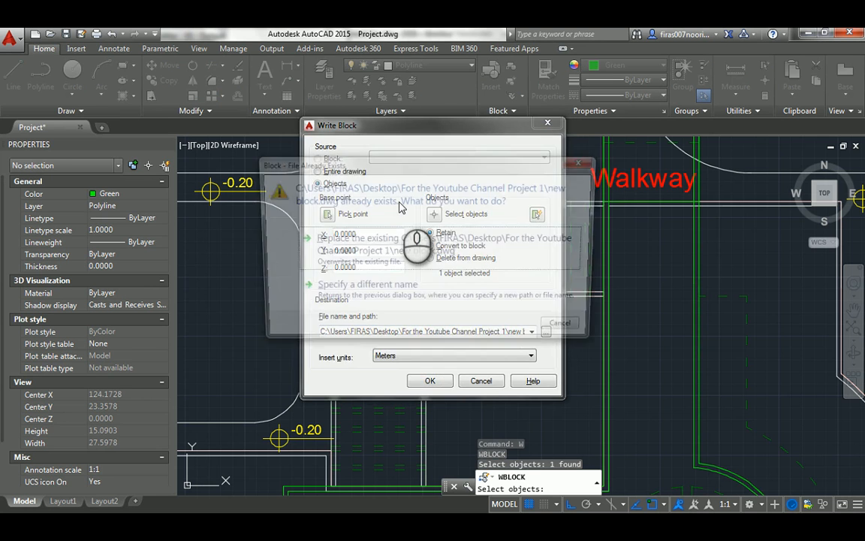
left_click(409, 246)
- Switch to 3ds Max and import the updated new block.dwg, accepting the AutoCAD import options as they are
key("alt+Tab")
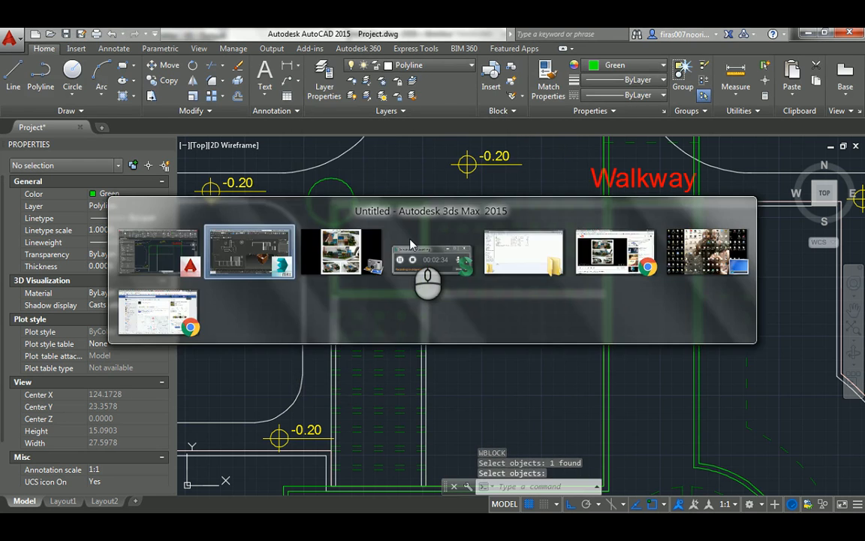
key("ctrl+i")
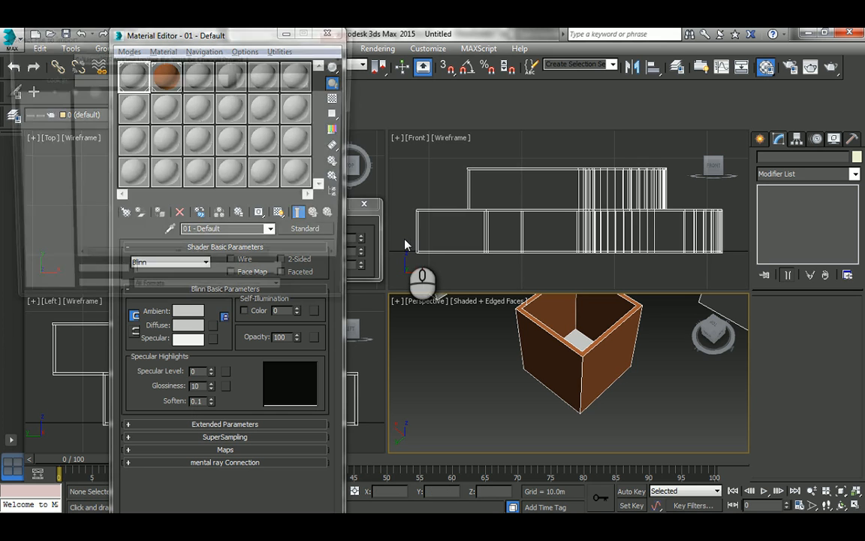
double_click(109, 122)
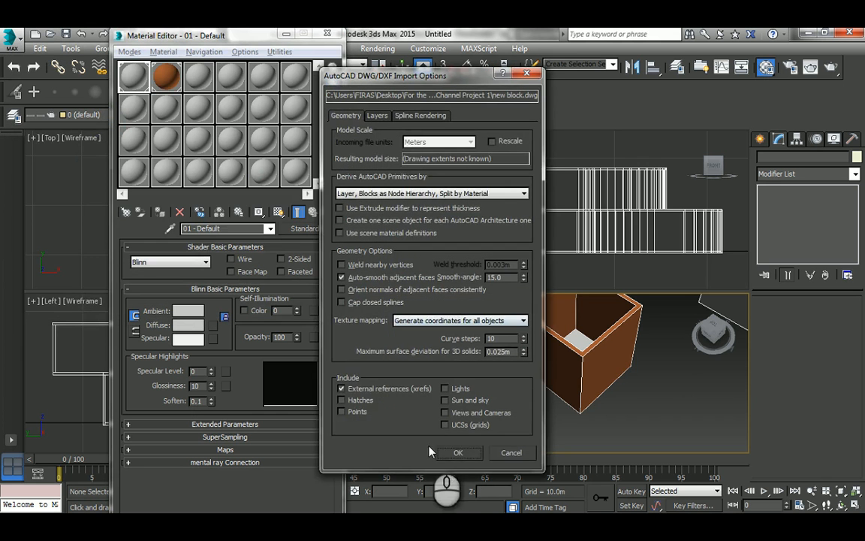
left_click(454, 452)
- Check the absolute Z position and Extrude amount of the existing orange-brown square walls
scroll(572, 377, "up", 5)
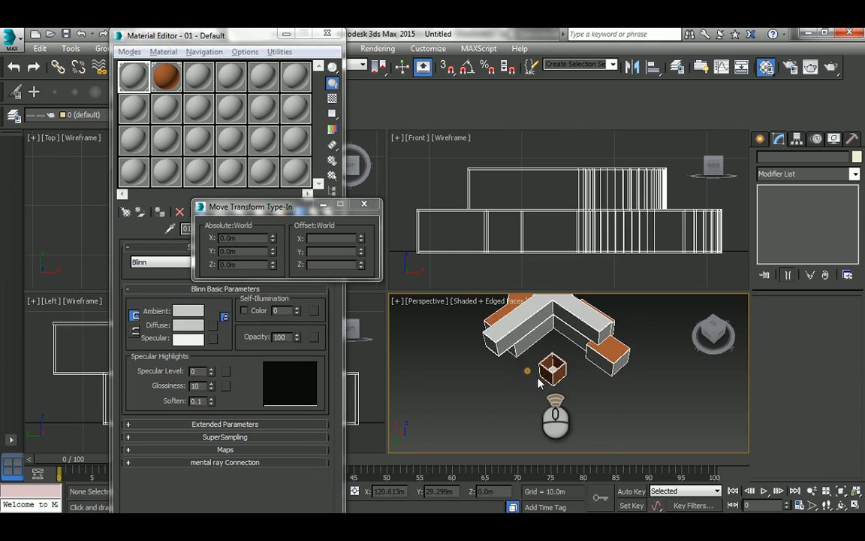
mouse_move(572, 377)
middle_mouse_down("alt")
mouse_move(584, 353)
mouse_move(577, 387)
middle_mouse_up("alt")
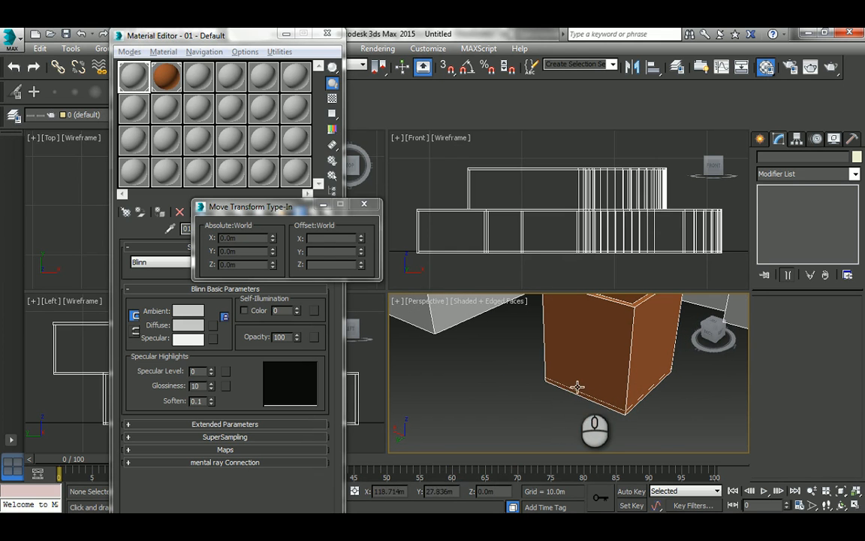
left_click(569, 387)
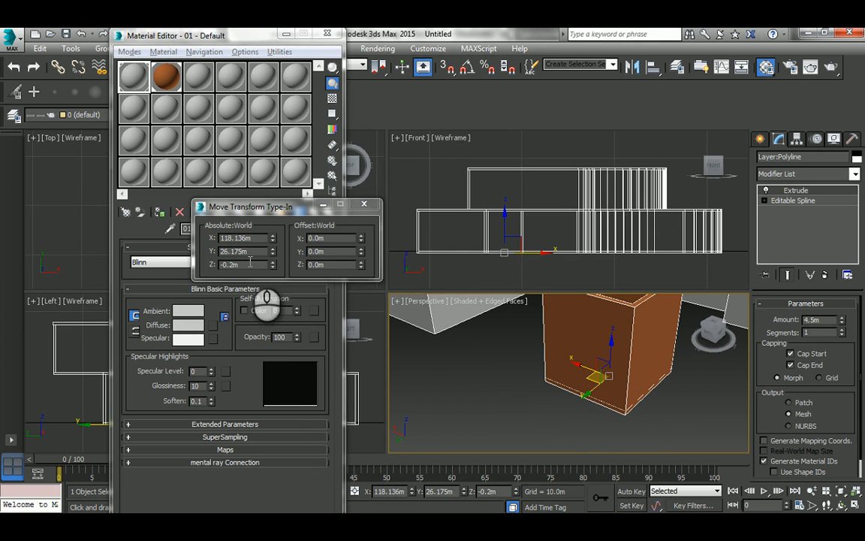
middle_click_drag(461, 341, 534, 379, "alt")
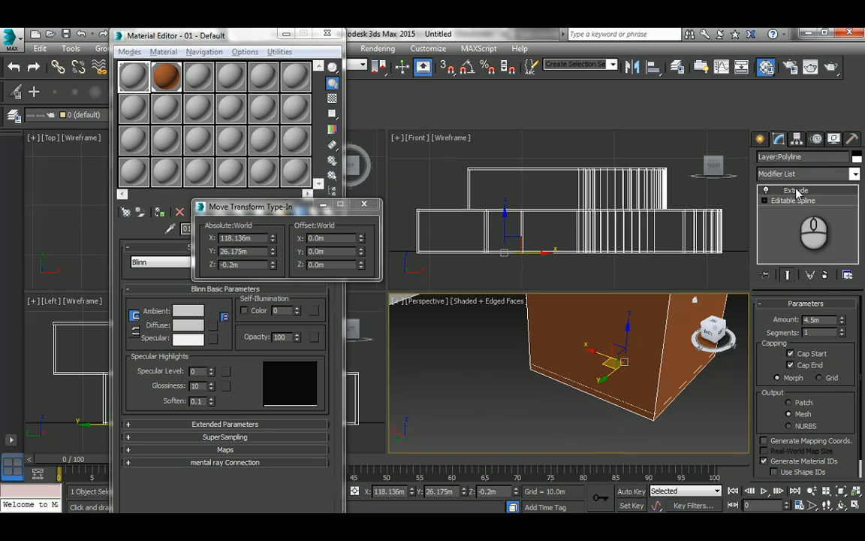
- Select the imported square outline around the orange-brown walls and set its absolute Z position to 4.5 m
left_click(565, 377)
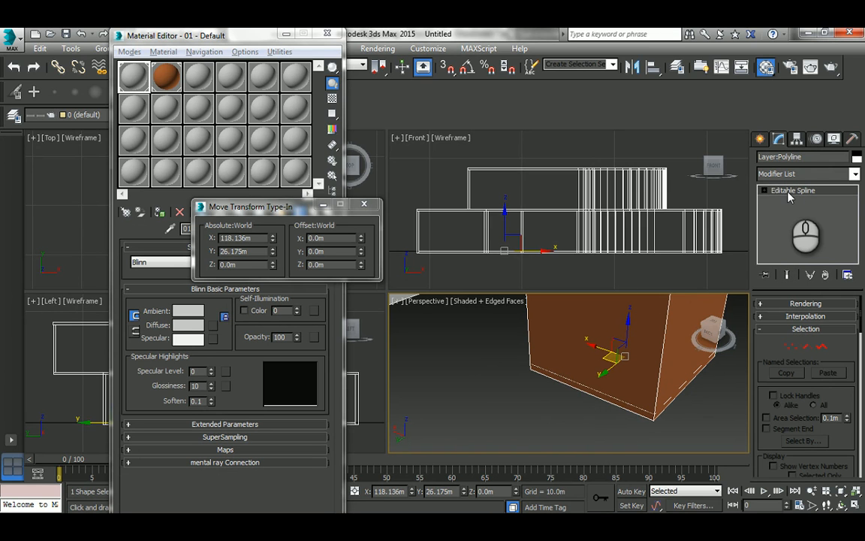
middle_click_drag(561, 353, 524, 398, "alt")
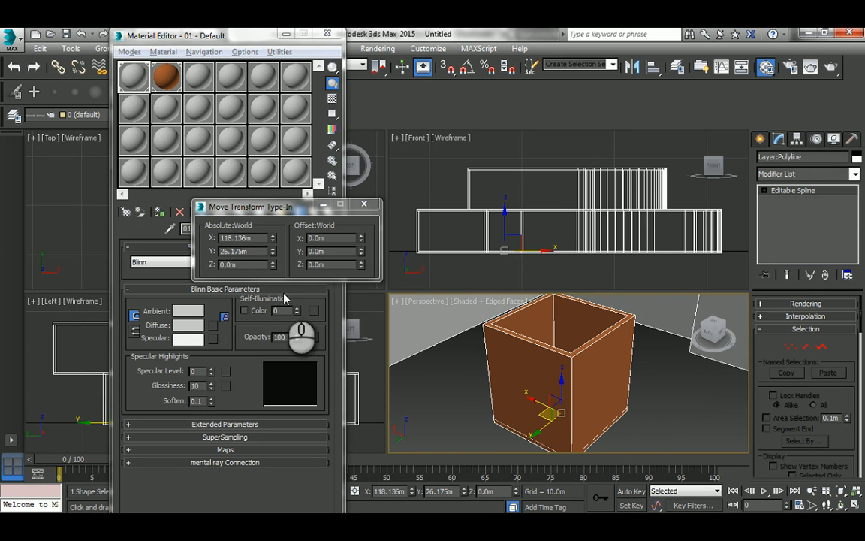
left_click_drag(241, 263, 211, 267)
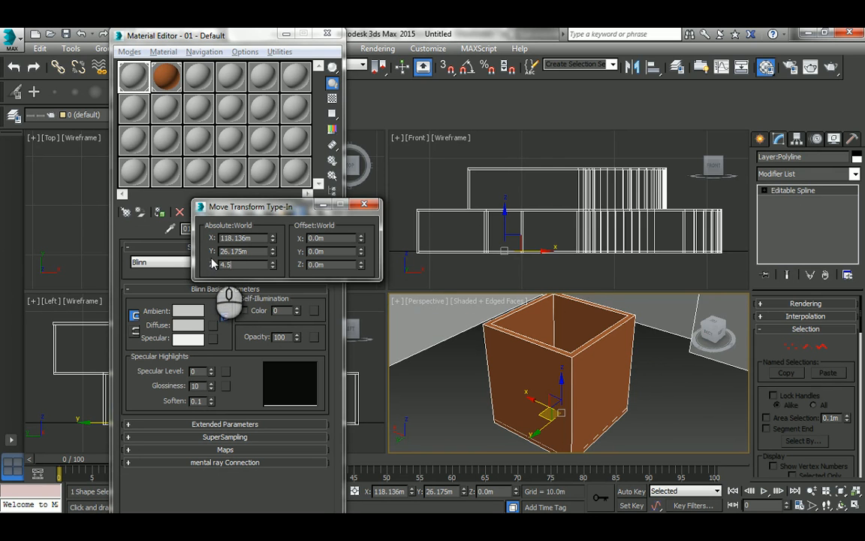
type("4.5")
key("Return")
- Copy the -0.2 m Extrude modifier from the neighbouring orange-brown slab and paste it onto the raised square outline
middle_click_drag(549, 345, 675, 327, "alt")
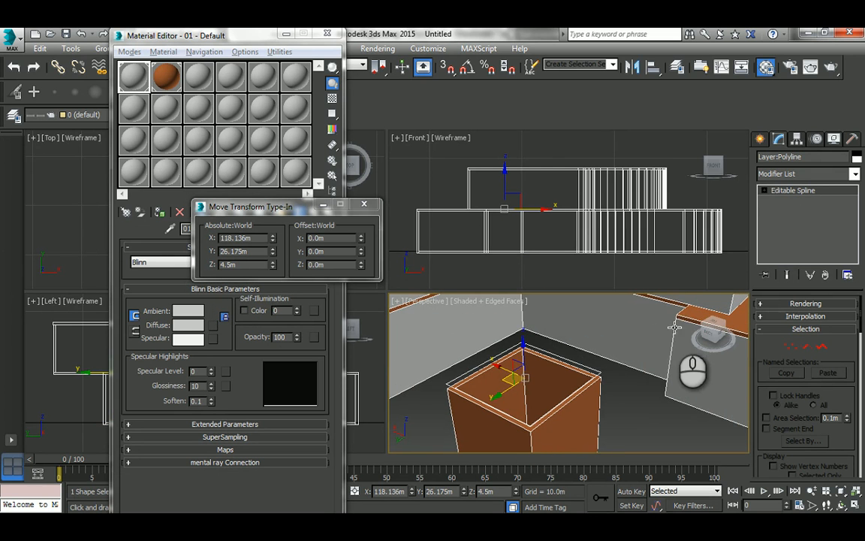
left_click(684, 316)
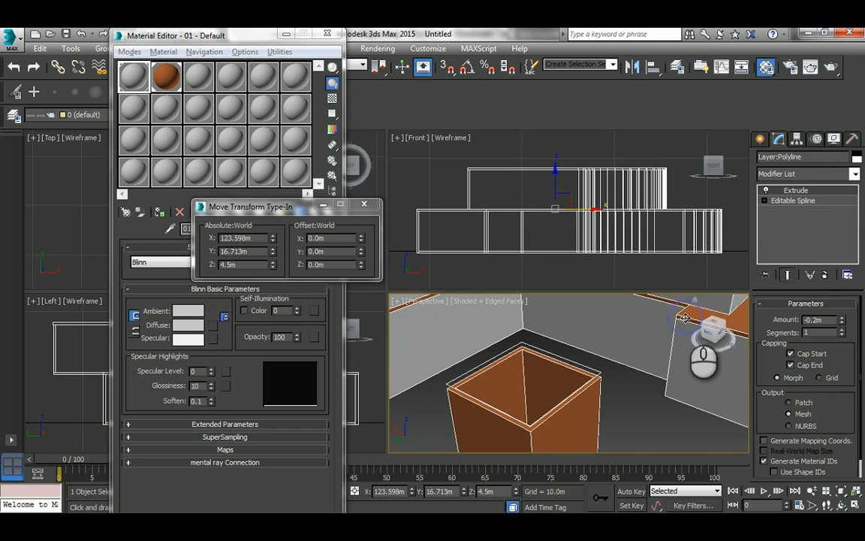
right_click(786, 192)
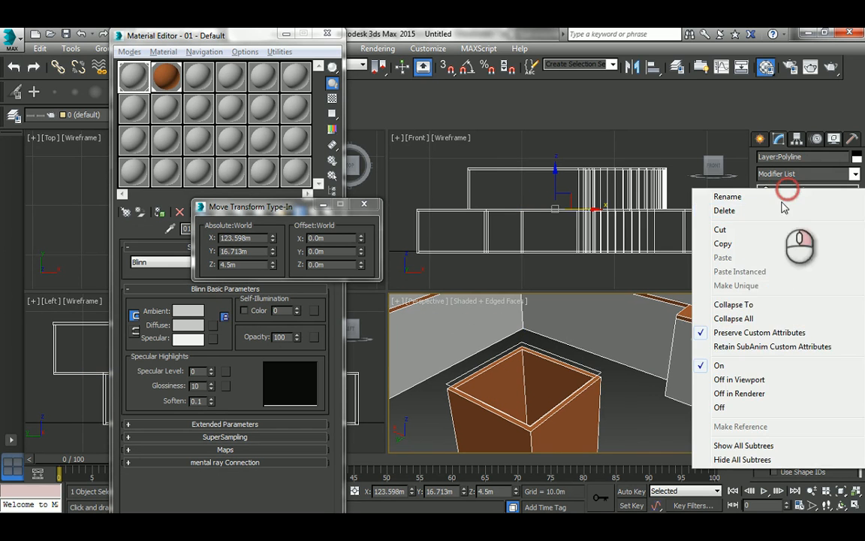
left_click(740, 247)
left_click(557, 356)
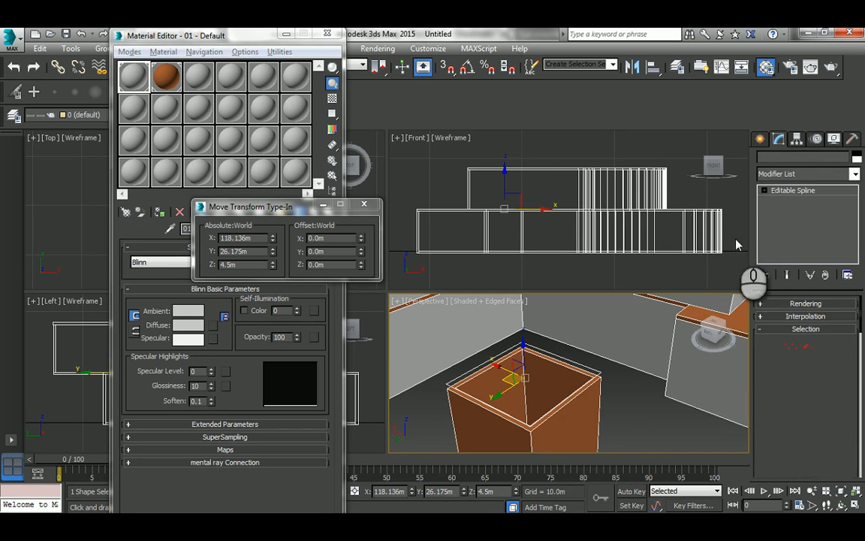
right_click(781, 192)
left_click(781, 194)
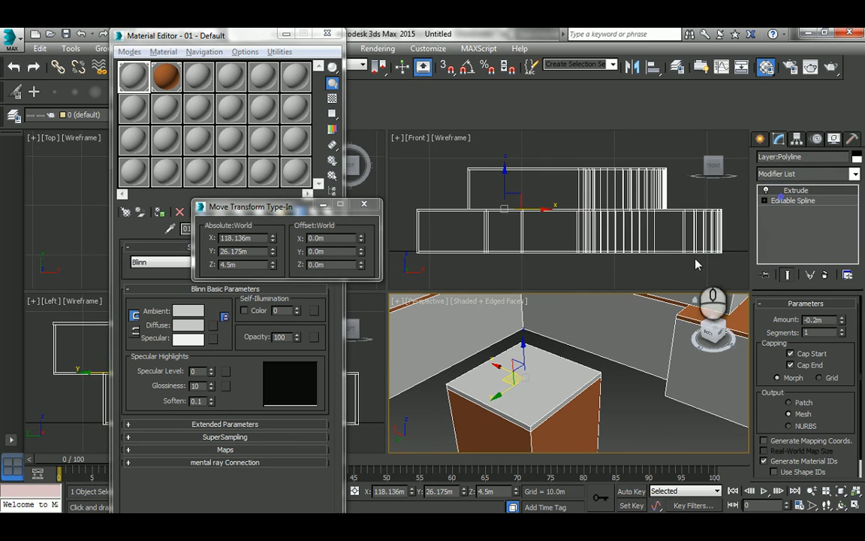
- Assign the orange-brown material to the new roof slab on the square block, then deselect it
left_click(166, 74)
left_click_drag(166, 75, 531, 365)
left_click(625, 403)
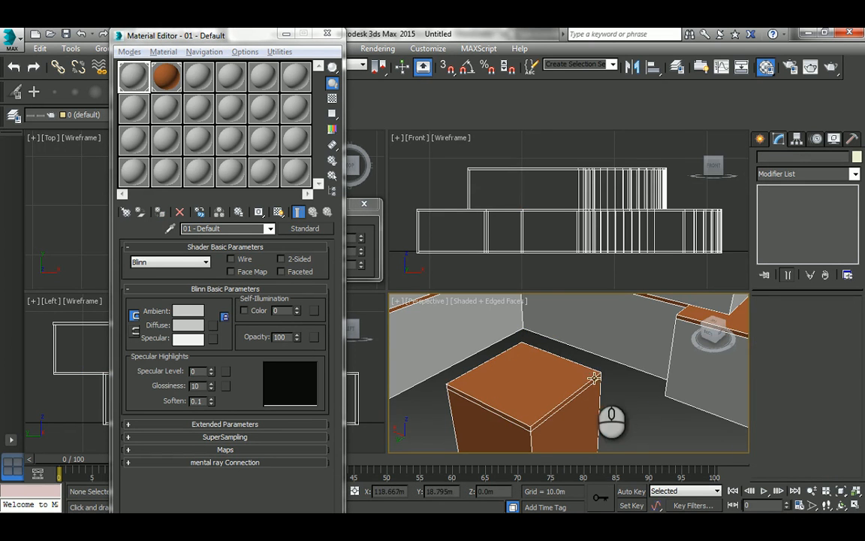
mouse_move(590, 377)
middle_mouse_down("alt")
mouse_move(555, 371)
mouse_move(608, 377)
middle_mouse_up("alt")
scroll(568, 374, "down", 5)
middle_click_drag(574, 386, 560, 385, "alt")
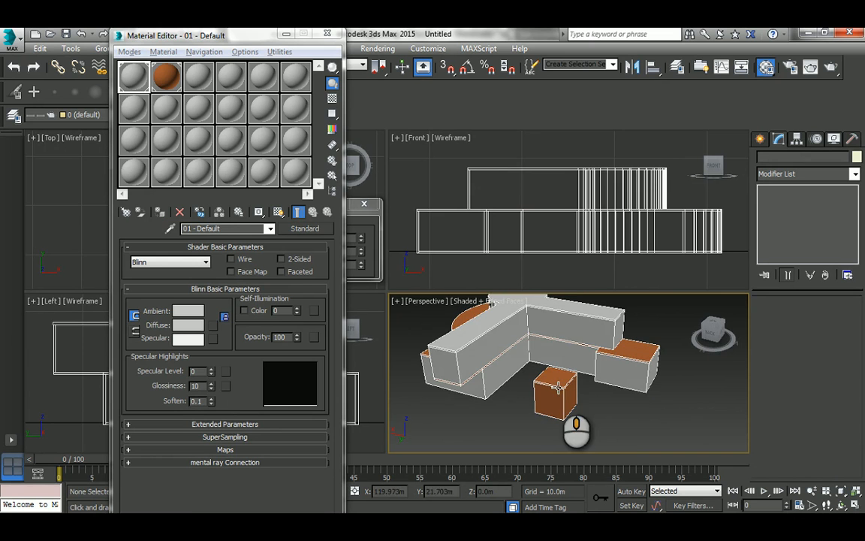
- Minimise the Material Editor and, in AutoCAD, write the four narrow beam polylines beside the green square to new block.dwg, replacing the existing file
left_click(285, 33)
key("alt+Tab")
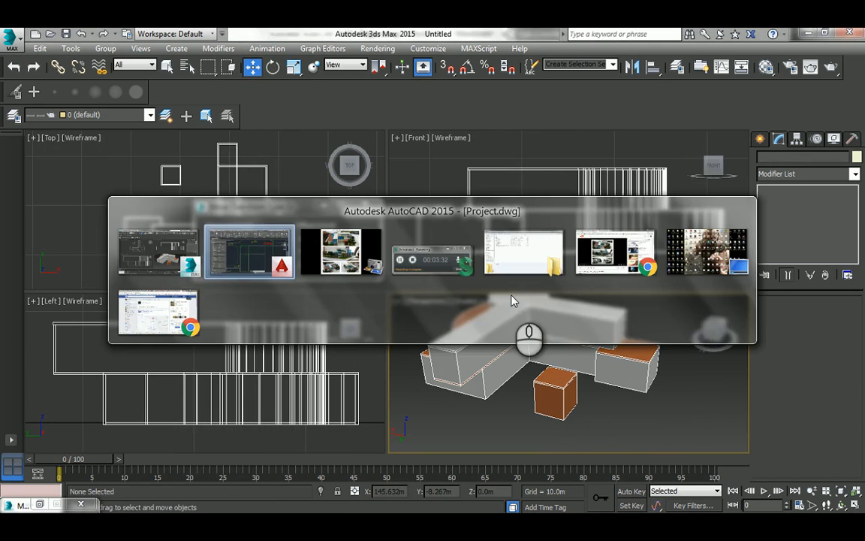
middle_click_drag(511, 285, 523, 264)
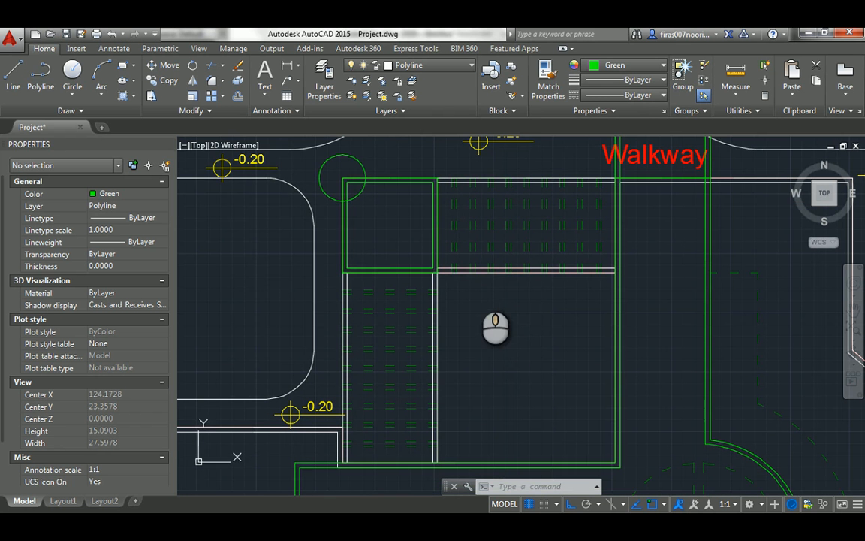
left_click(444, 271)
key("Escape")
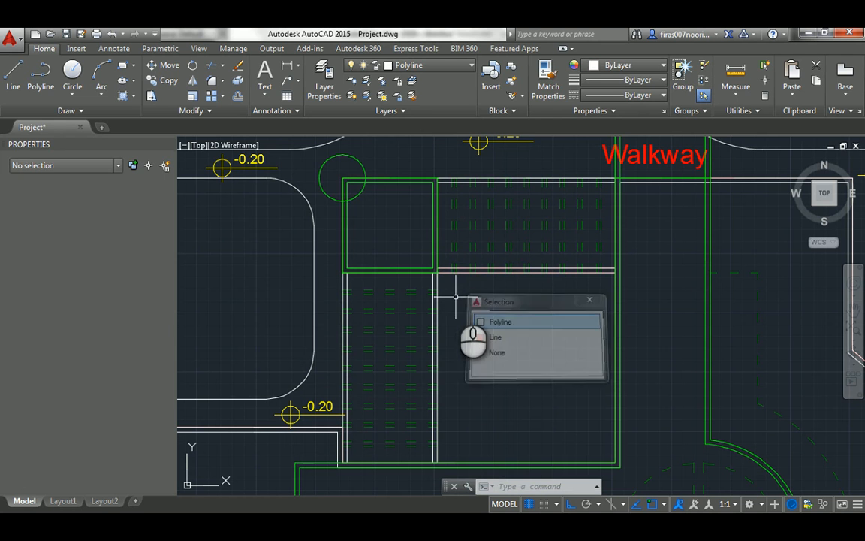
type("w")
key("Return")
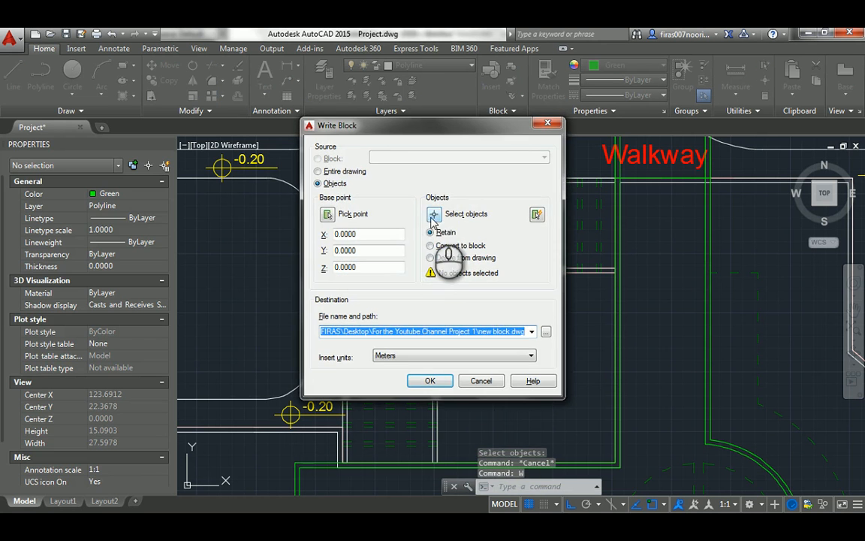
left_click(436, 214)
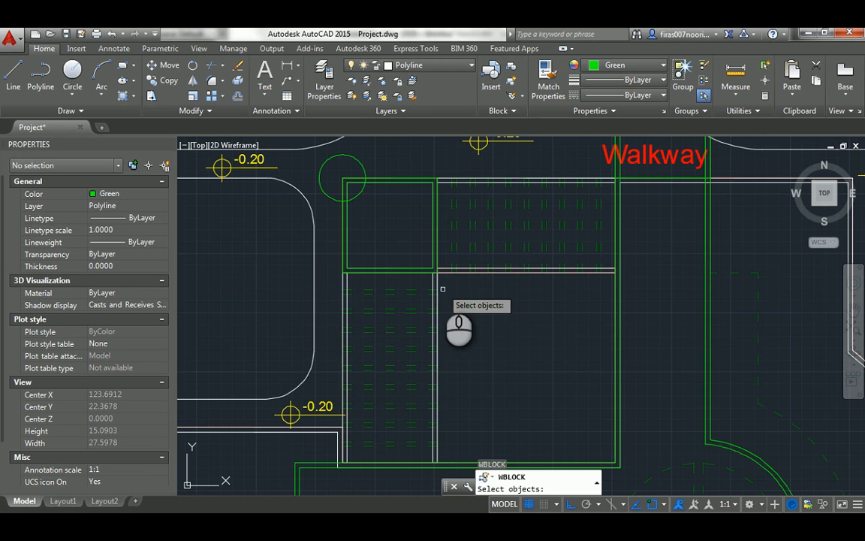
left_click(436, 279)
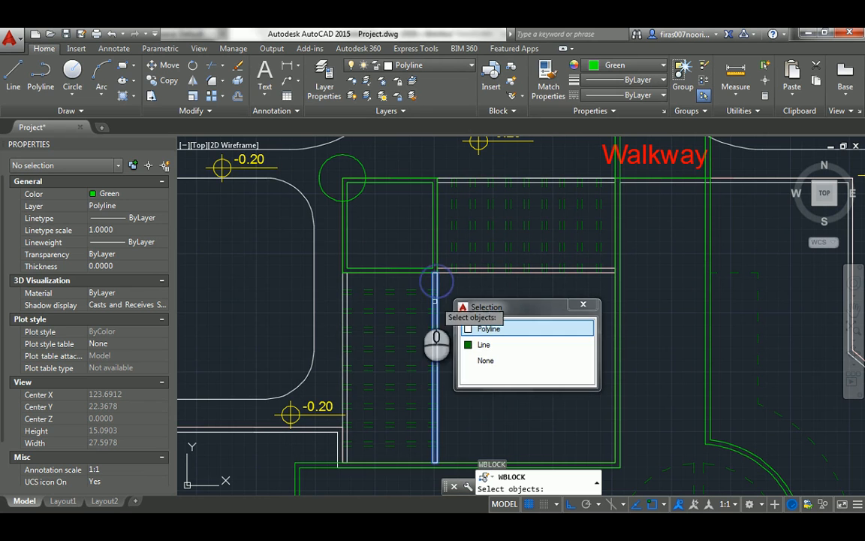
left_click(345, 280)
left_click(444, 270)
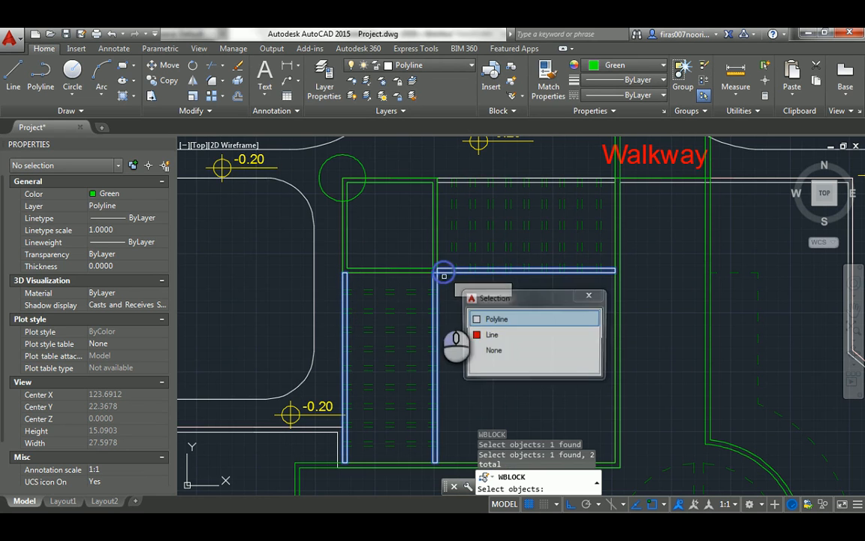
left_click(443, 181)
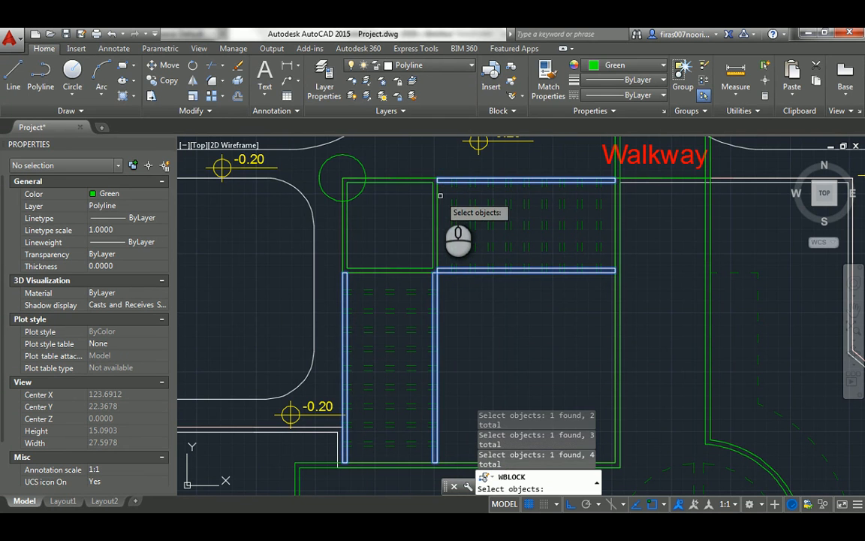
key("Return")
key("Return")
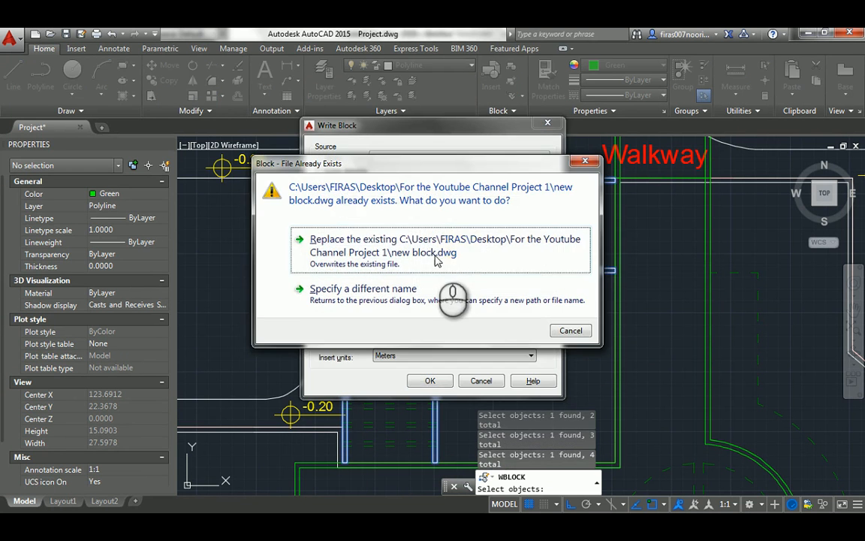
left_click(433, 249)
- Switch to 3ds Max and import the updated new block.dwg with the AutoCAD import options as they are
key("alt+Tab")
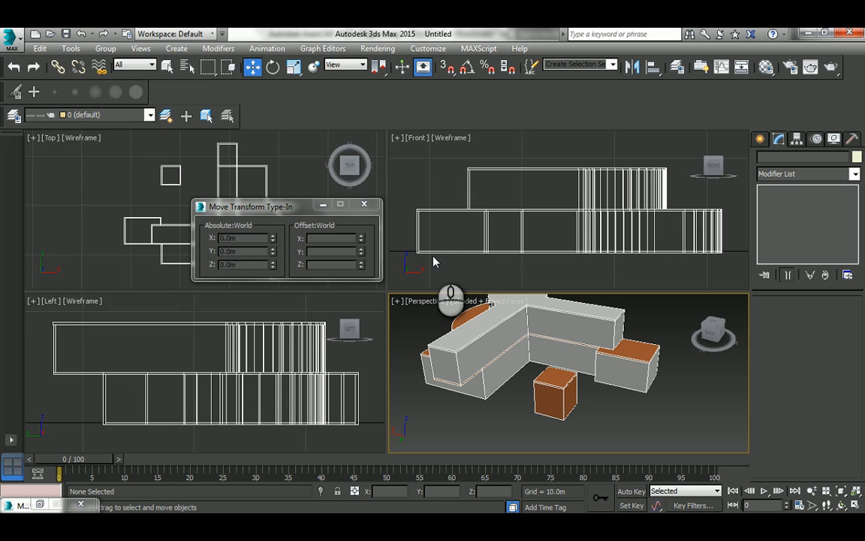
key("ctrl+i")
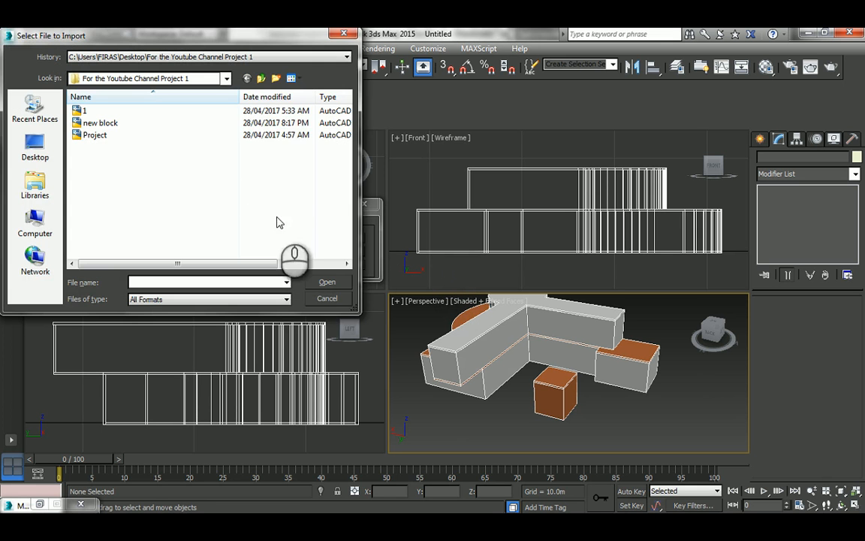
double_click(100, 123)
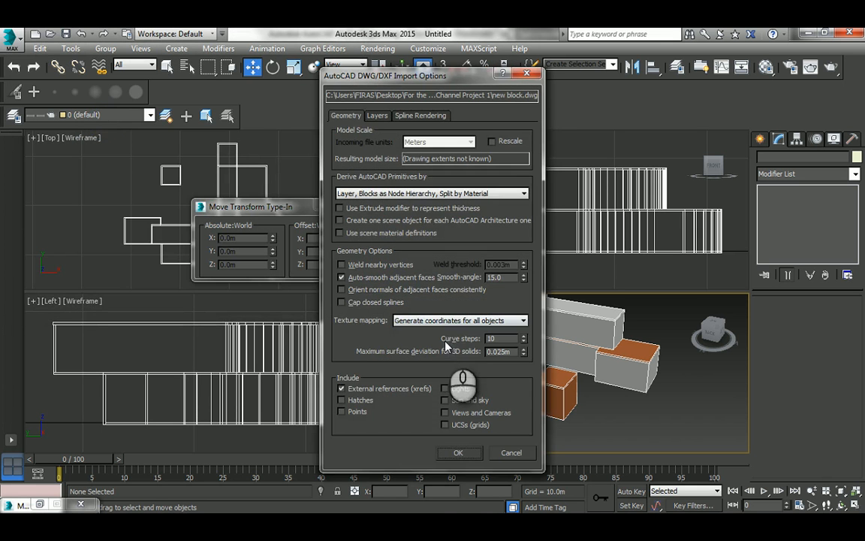
left_click(455, 453)
- Set the imported beam outlines' absolute Z position to 4.5 m and paste the copied -0.2 m Extrude modifier onto them
scroll(505, 371, "up", 6)
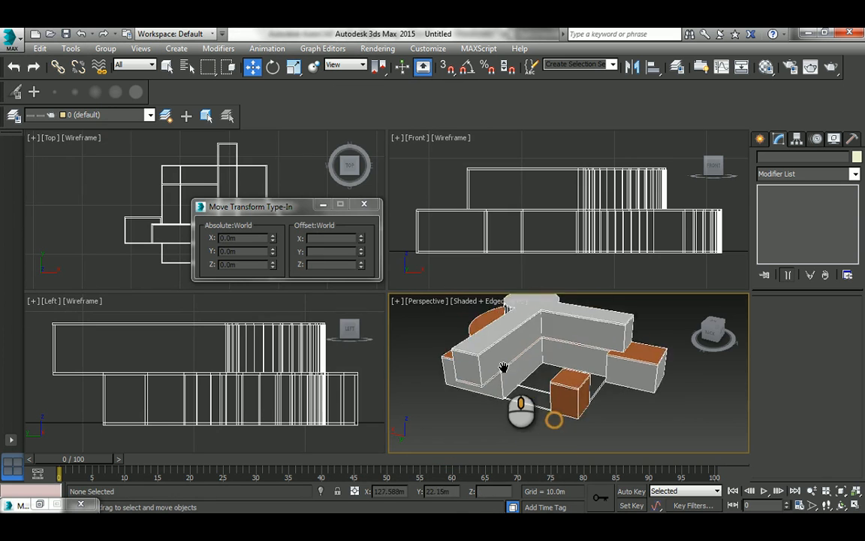
scroll(511, 379, "down", 3)
left_click(515, 381)
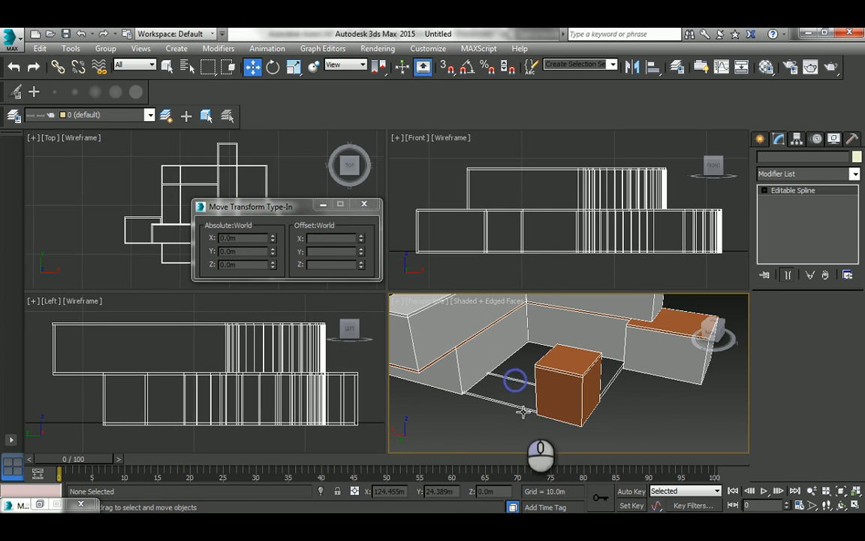
double_click(230, 264)
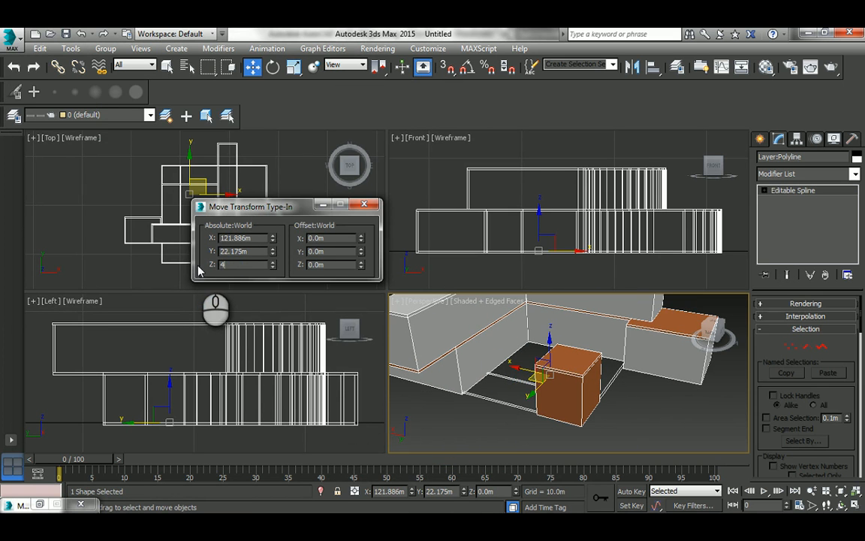
type("4.5")
key("Return")
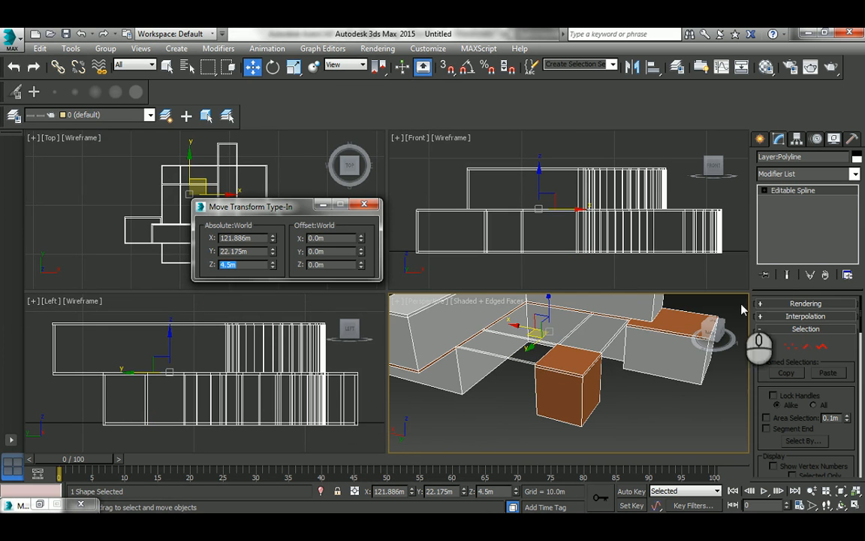
right_click(792, 193)
left_click(783, 198)
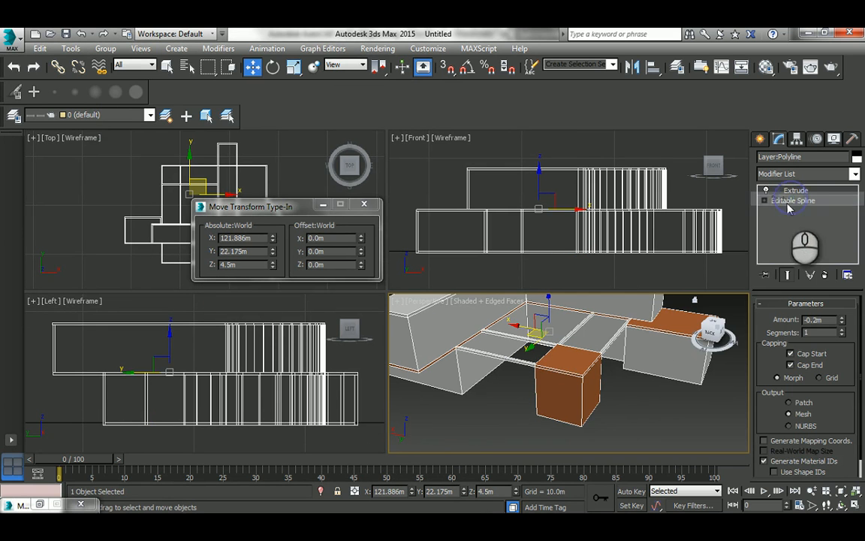
- Deselect the extruded beams, reopen the Material Editor and assign the orange-brown material to the beams
scroll(570, 349, "up", 2)
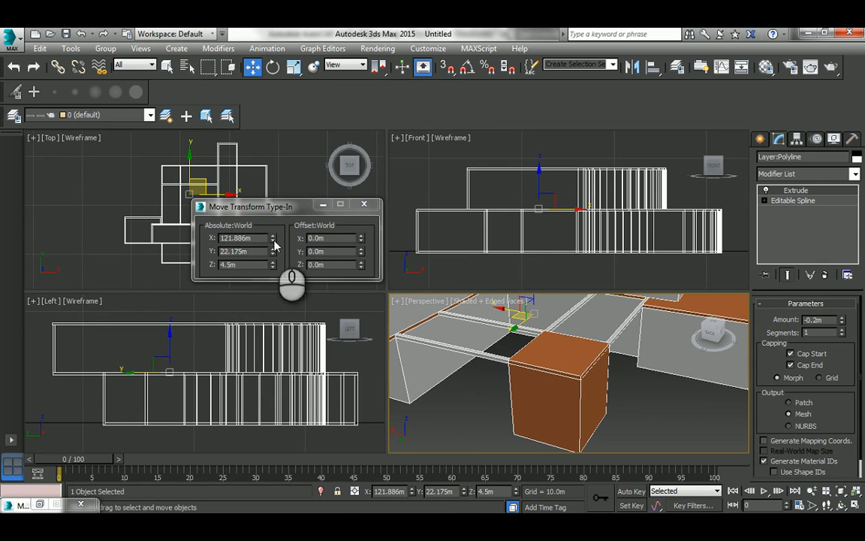
left_click(490, 410)
key("m")
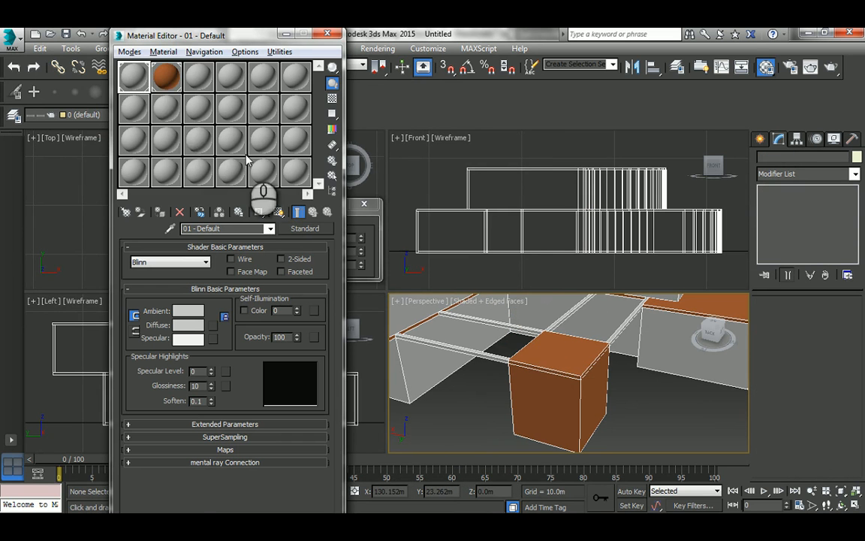
left_click_drag(165, 86, 445, 323)
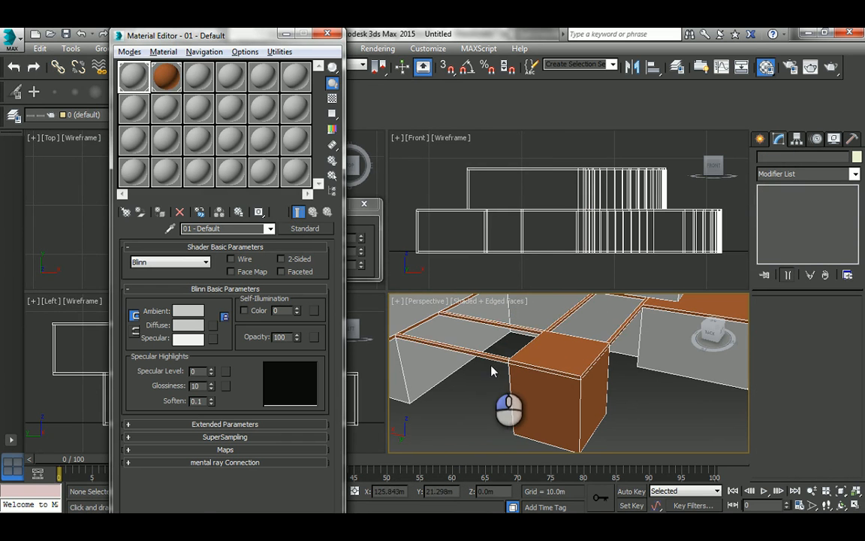
middle_click_drag(485, 409, 524, 374, "alt")
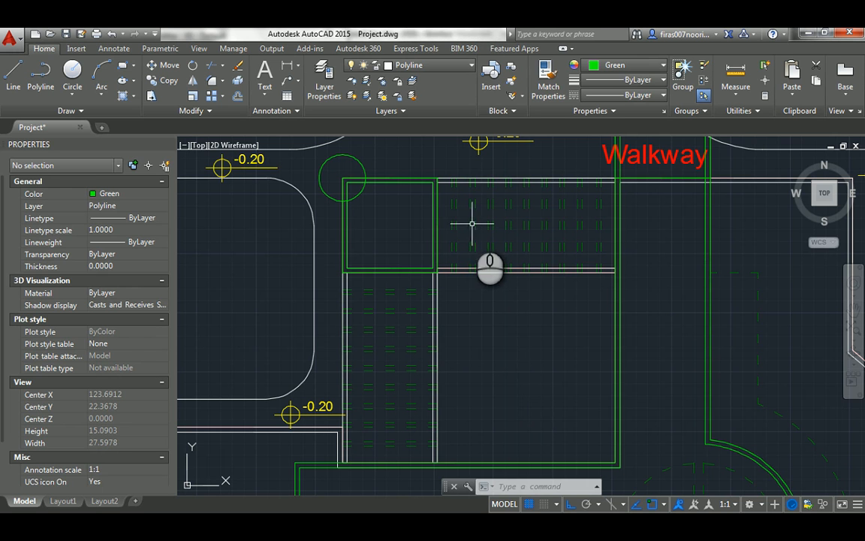
- Write the two sets of dashed slat polylines beside the green square to new block.dwg, replacing the existing file
left_click(473, 226)
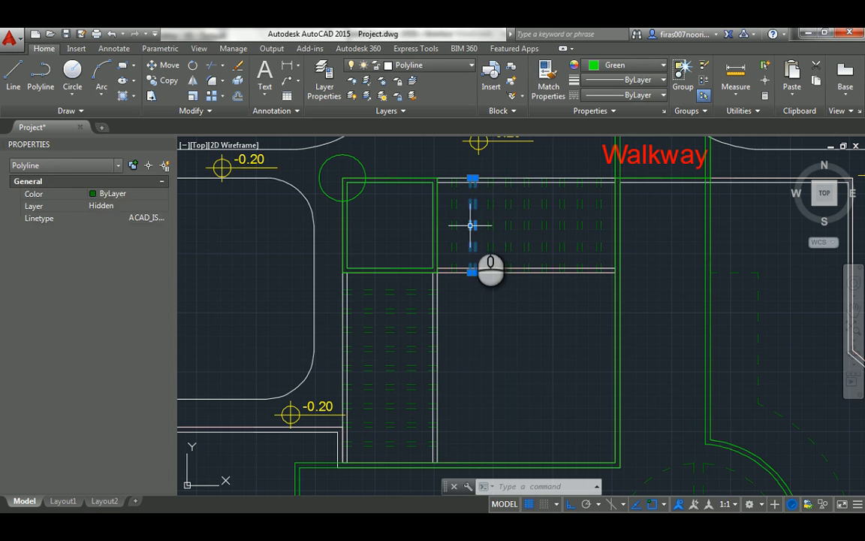
key("Escape")
key("Escape")
type("w")
key("Return")
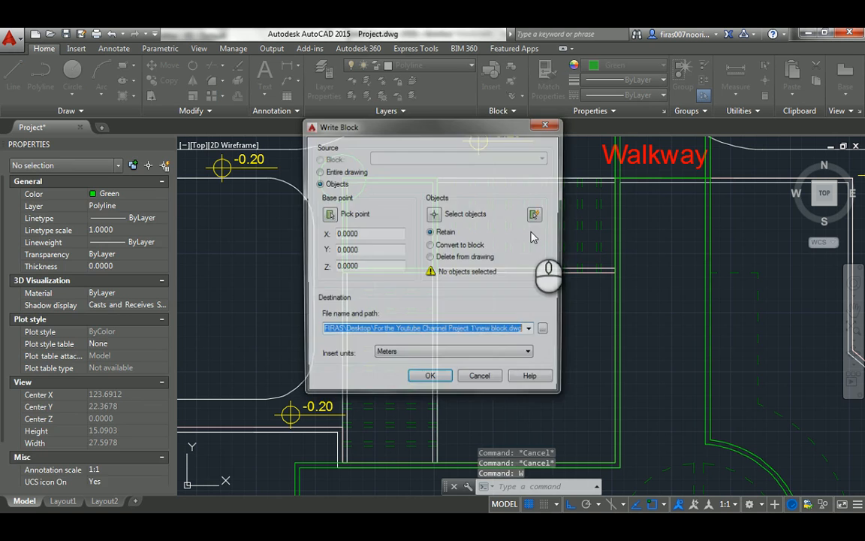
left_click(434, 215)
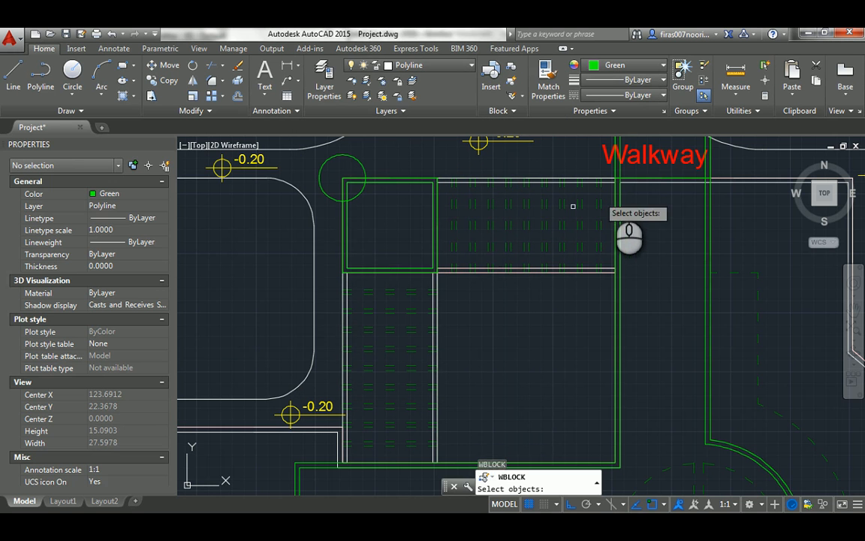
left_click(607, 193)
left_click(451, 217)
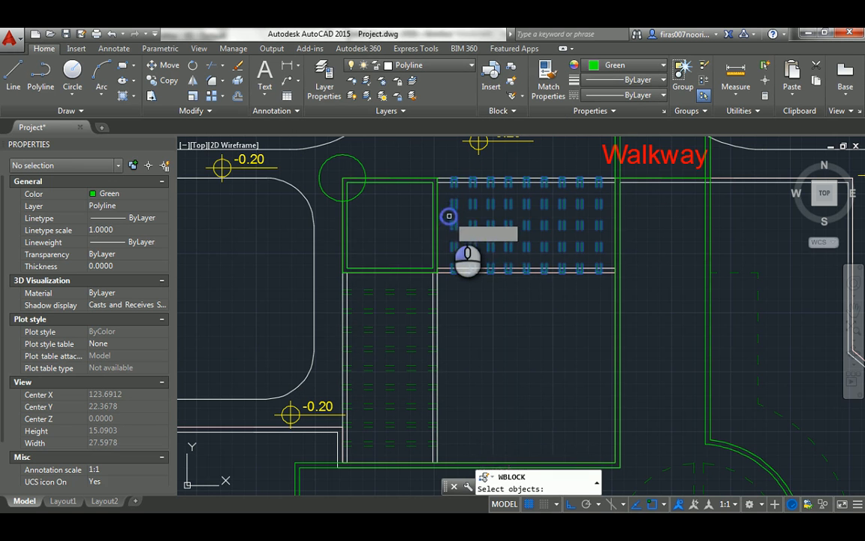
left_click(398, 279)
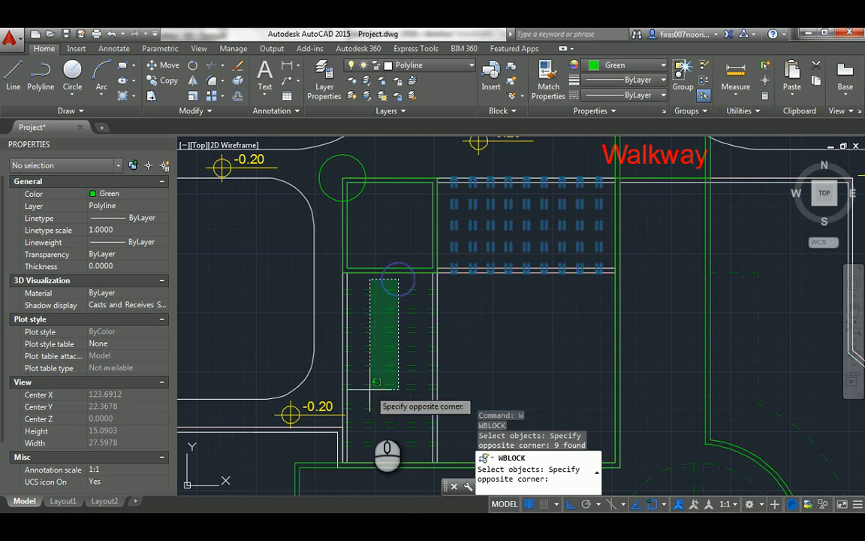
left_click(384, 454)
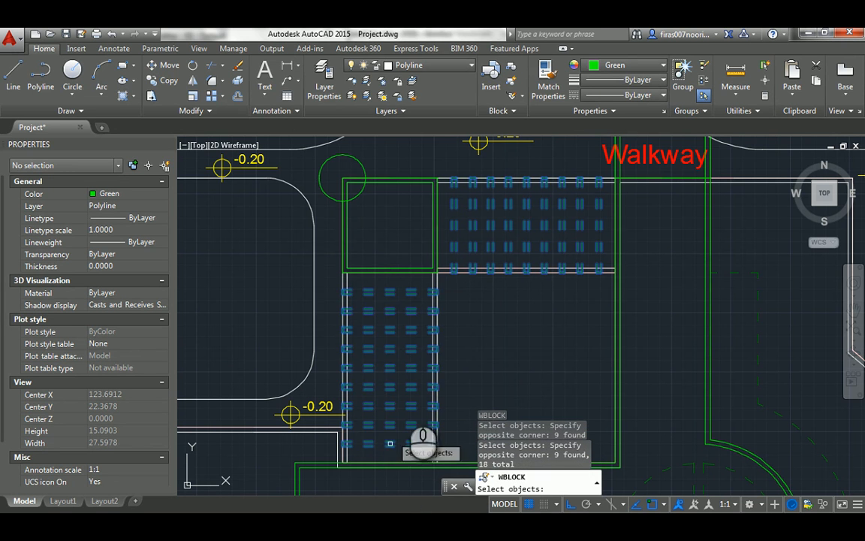
key("Return")
left_click(428, 381)
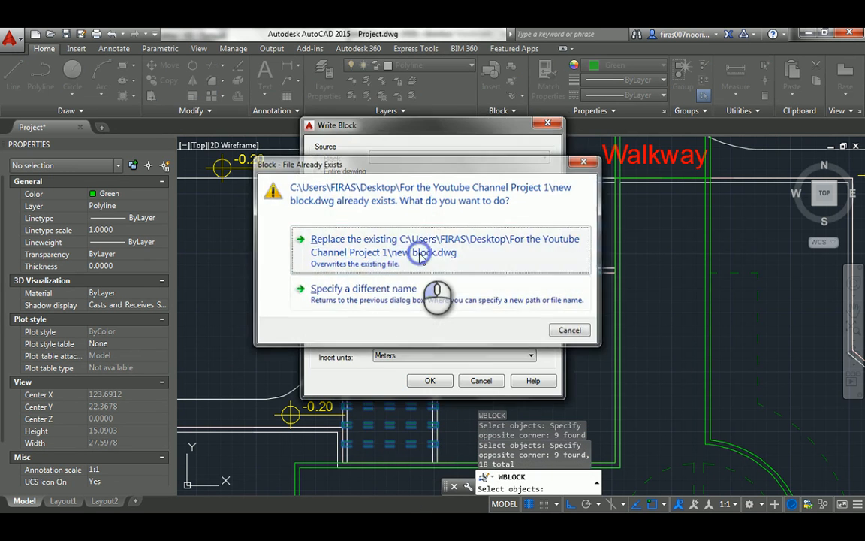
left_click(422, 250)
- Switch to 3ds Max and import the updated new block.dwg, keeping the AutoCAD import options as they are
key("alt+Tab")
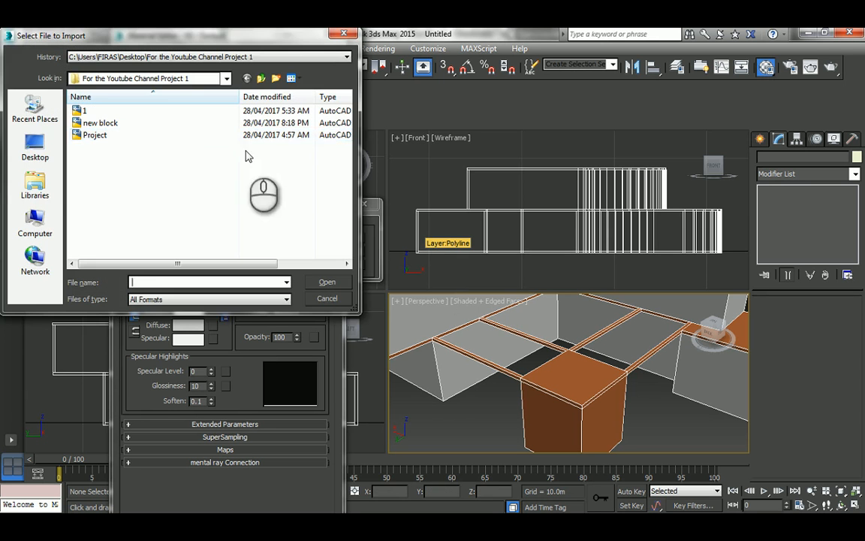
left_click(89, 121)
left_click(325, 282)
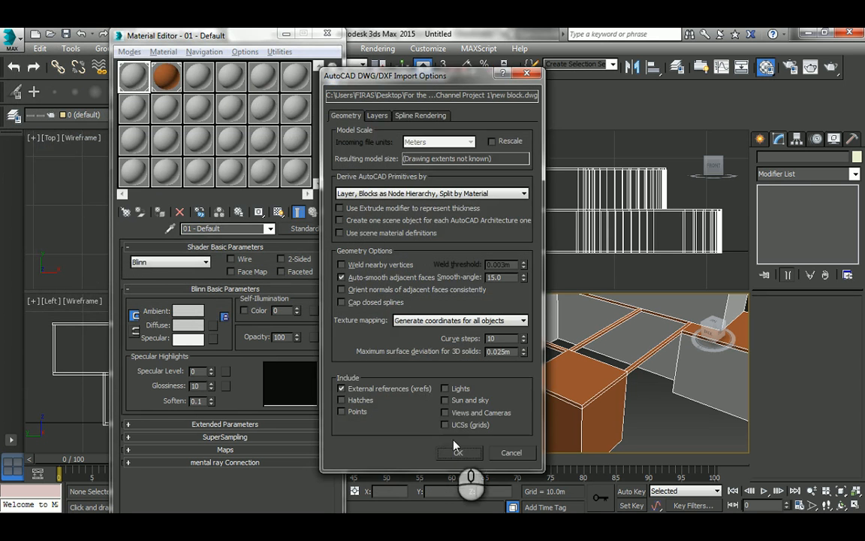
left_click(456, 450)
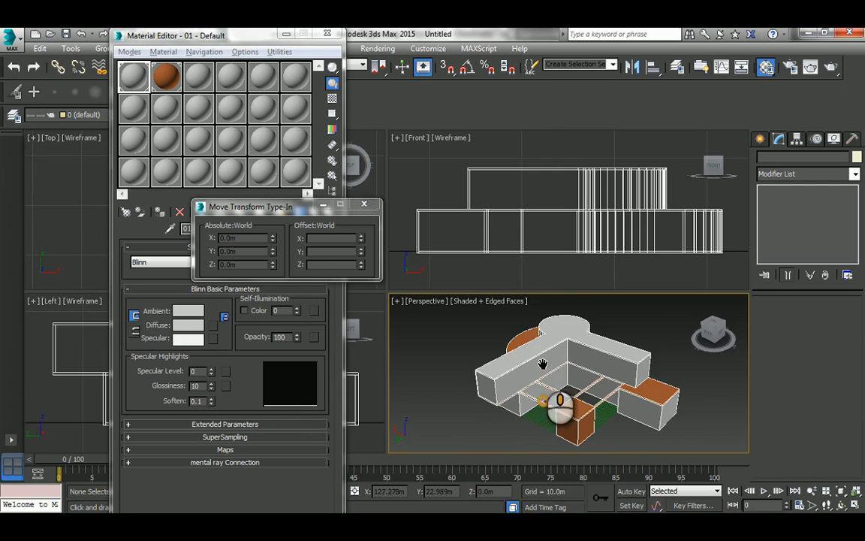
- Set the imported slat outlines' absolute Z position to 4.5 m
scroll(544, 364, "up", 5)
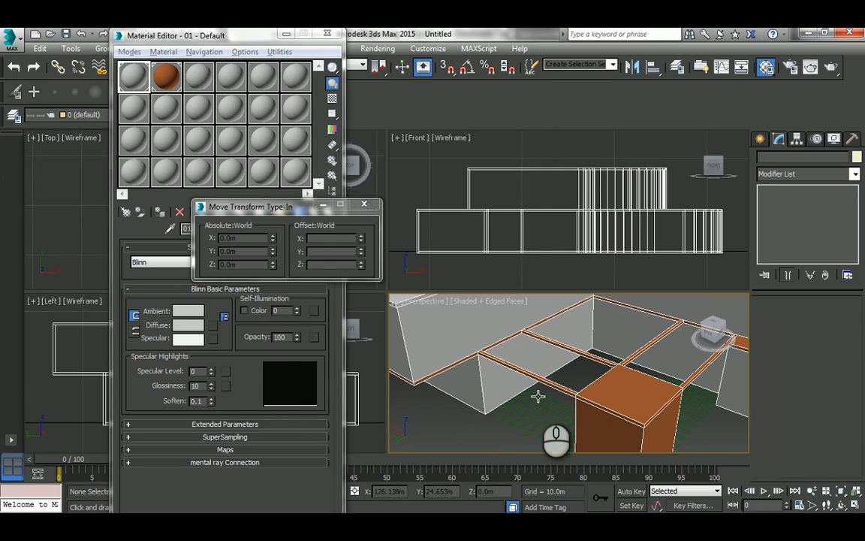
left_click(538, 396)
double_click(247, 264)
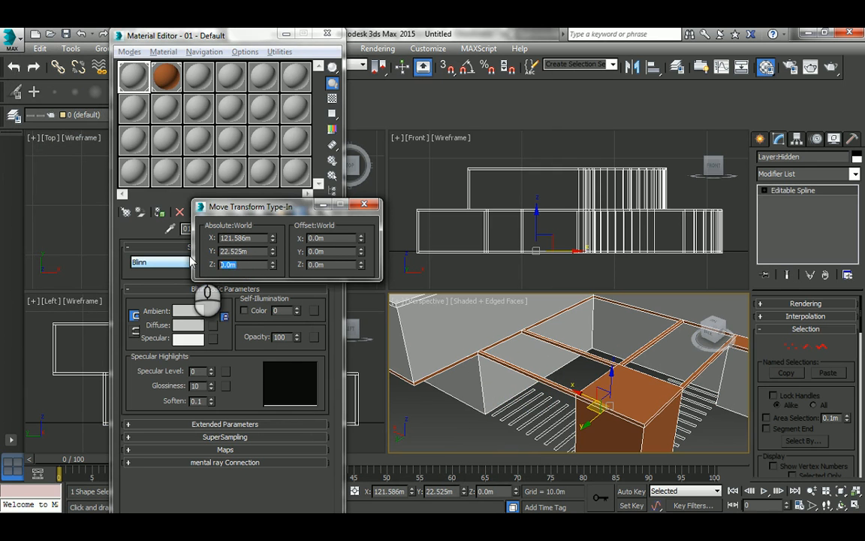
type("4.5")
key("Return")
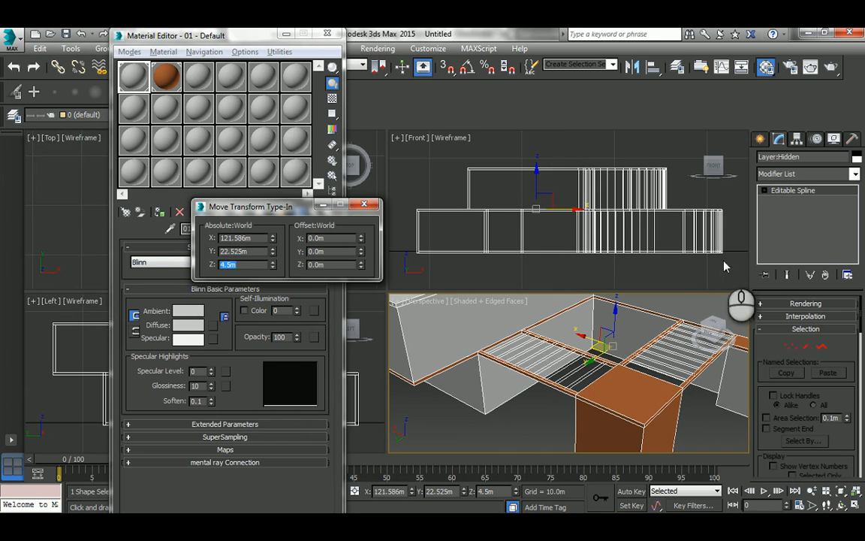
- Paste the copied Extrude modifier onto the slat outlines and set its amount to 0.2 m
right_click(796, 191)
left_click(781, 200)
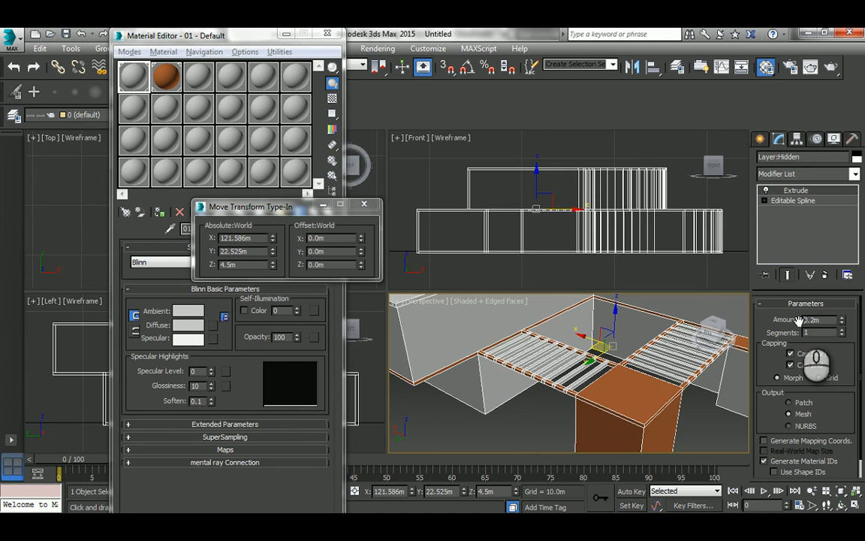
double_click(799, 320)
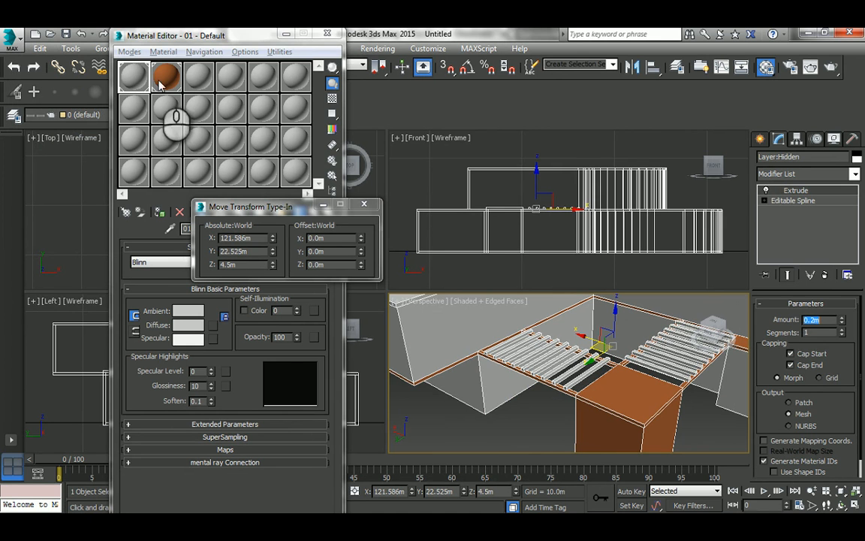
- Assign the orange-brown material to the extruded slats and deselect them
left_click_drag(161, 83, 550, 356)
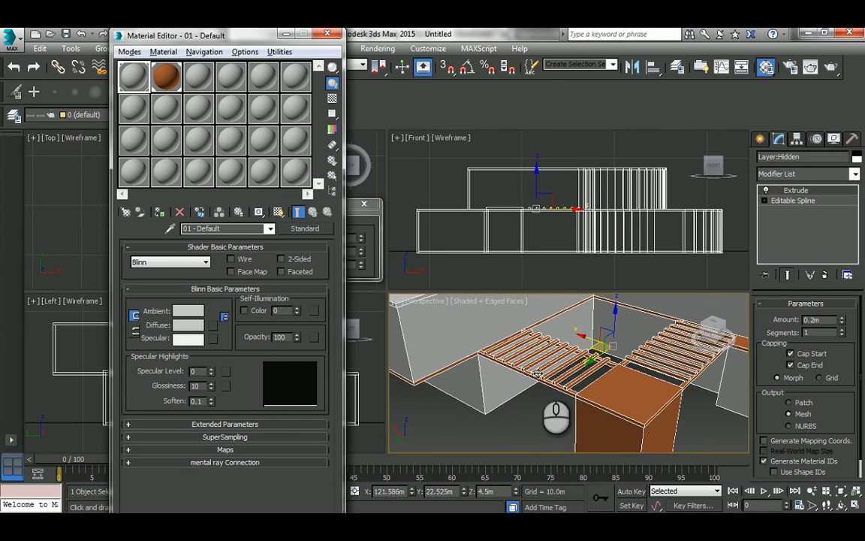
mouse_move(531, 385)
middle_mouse_down("alt")
mouse_move(551, 373)
mouse_move(521, 394)
middle_mouse_up("alt")
scroll(521, 394, "up", 4)
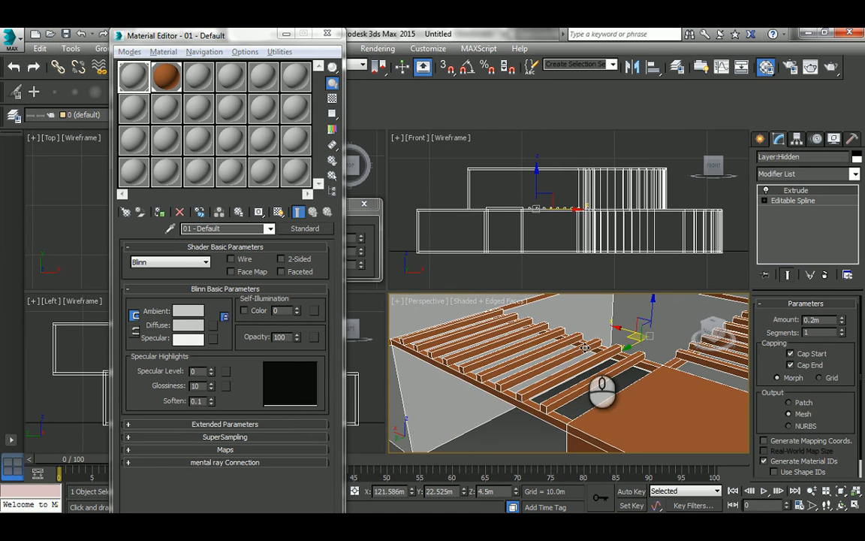
scroll(585, 347, "down", 6)
left_click(546, 389)
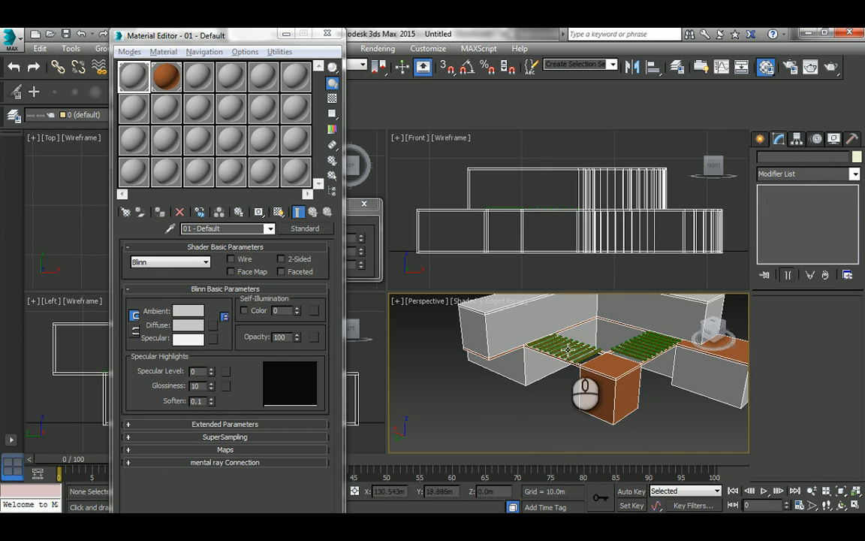
- Change the extruded slats' object colour to white and deselect them
middle_click_drag(572, 353, 575, 359, "alt")
scroll(575, 359, "up", 3)
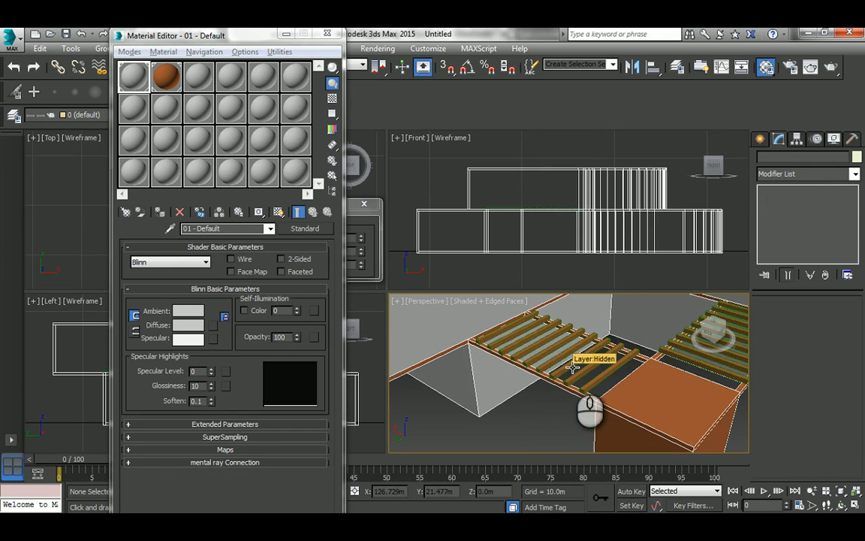
scroll(582, 369, "up", 4)
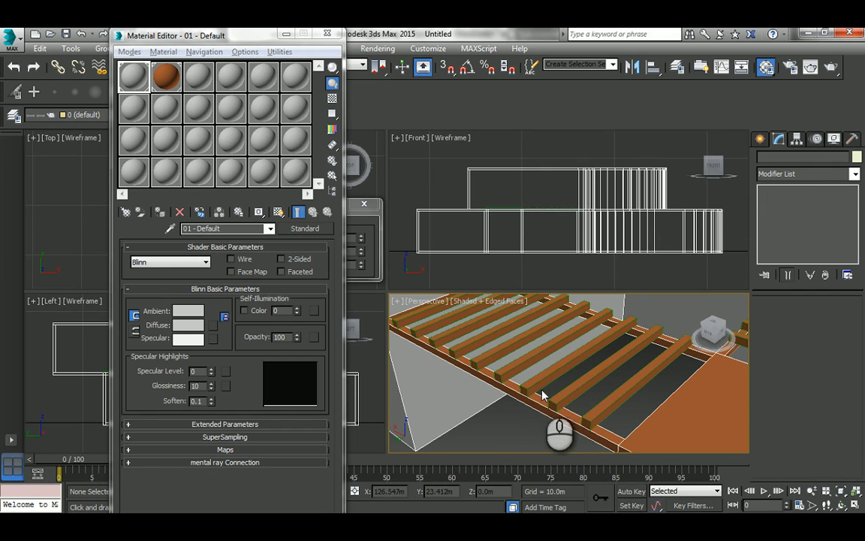
key("alt+Tab")
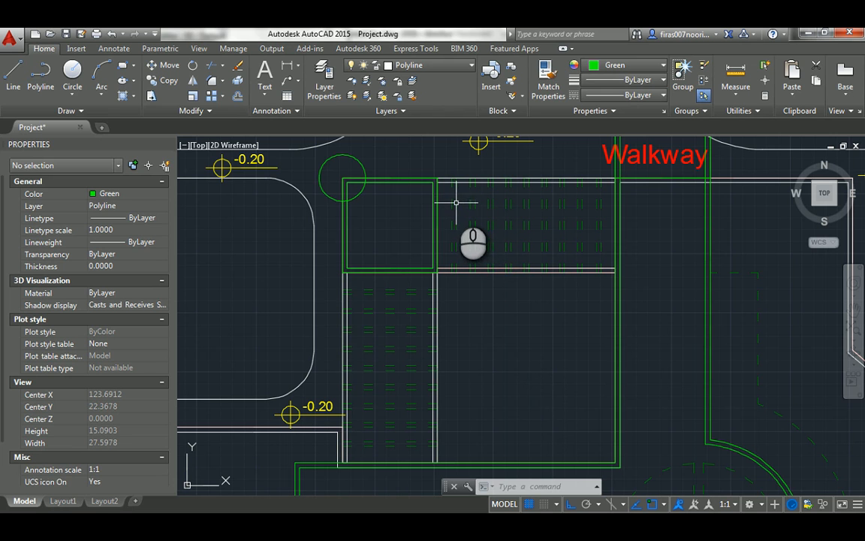
key("alt+Tab")
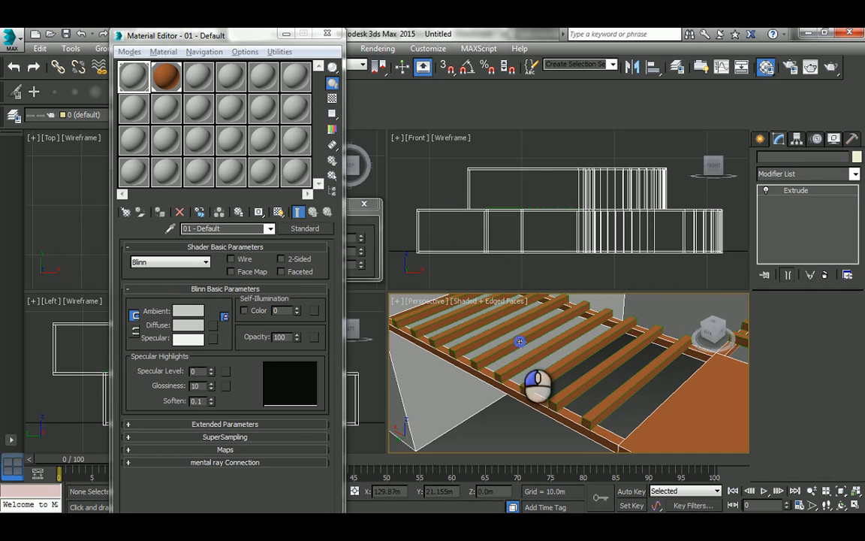
left_click(538, 386)
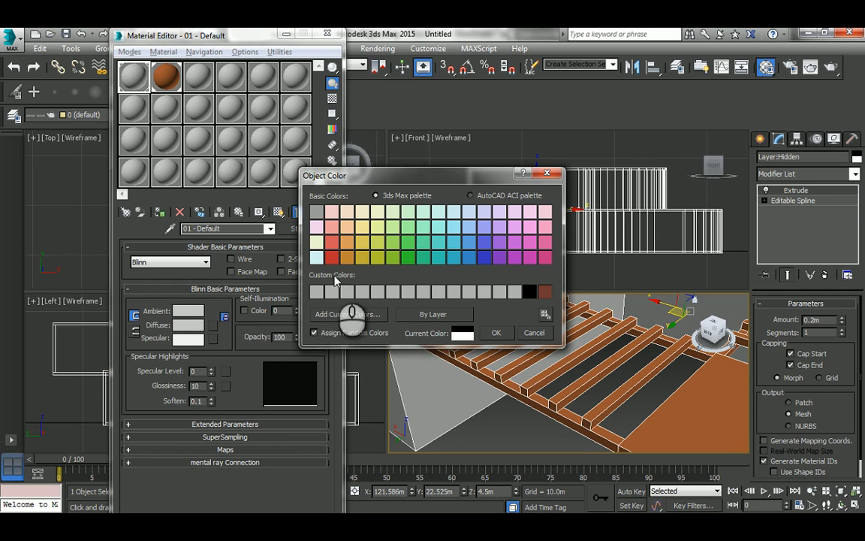
left_click(460, 336)
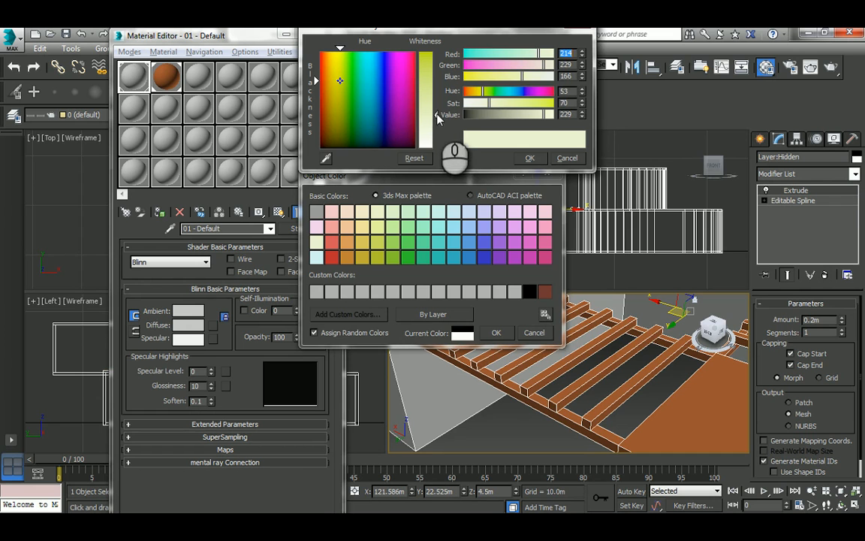
left_click(528, 158)
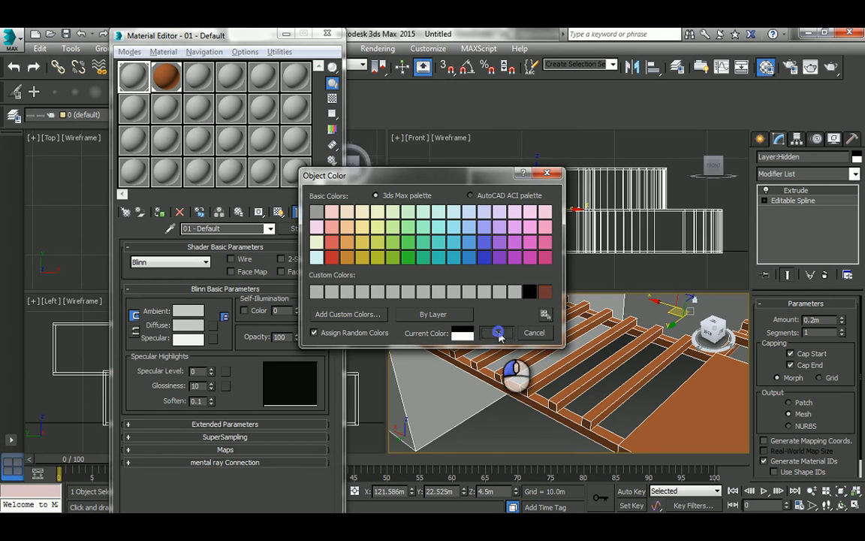
left_click(498, 333)
left_click(509, 425)
scroll(529, 374, "down", 3)
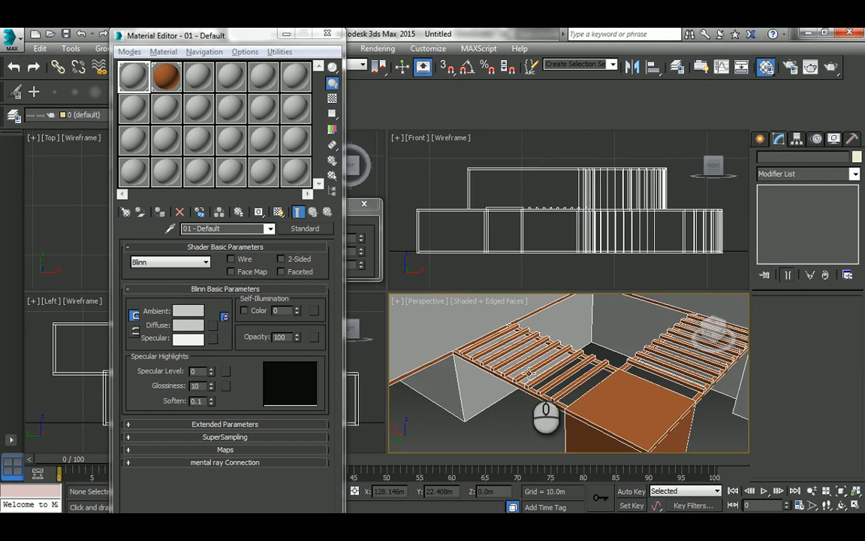
middle_click_drag(528, 374, 525, 432, "alt")
- Switch to AutoCAD and examine the ground-floor plan around the house, comparing it with the reference photos of the physical model
key("alt+Tab")
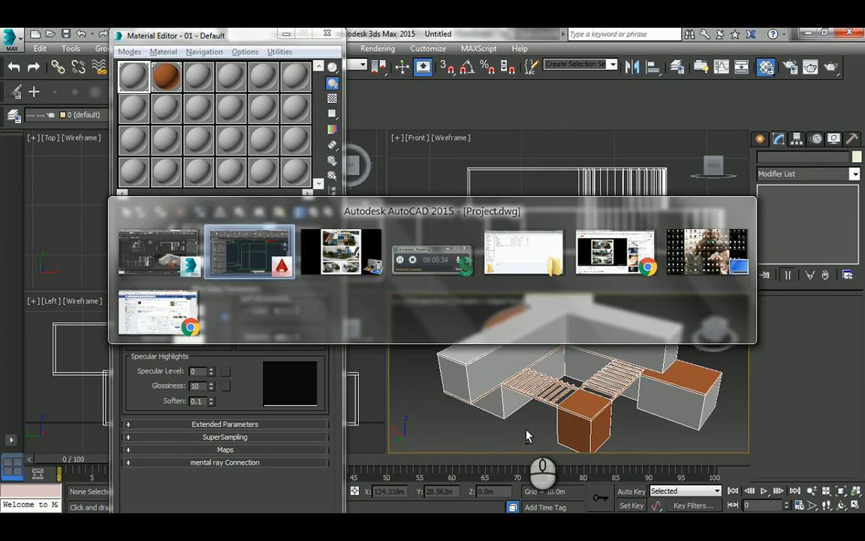
scroll(505, 301, "down", 5)
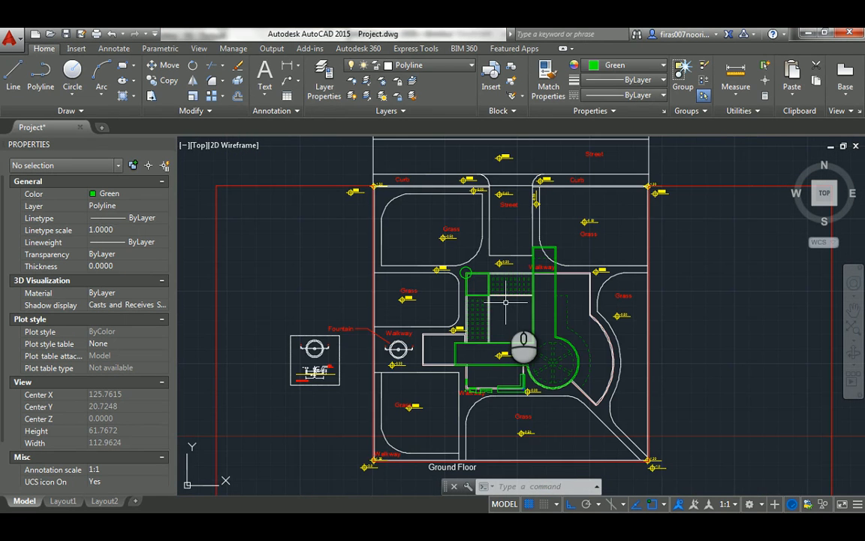
scroll(532, 252, "up", 3)
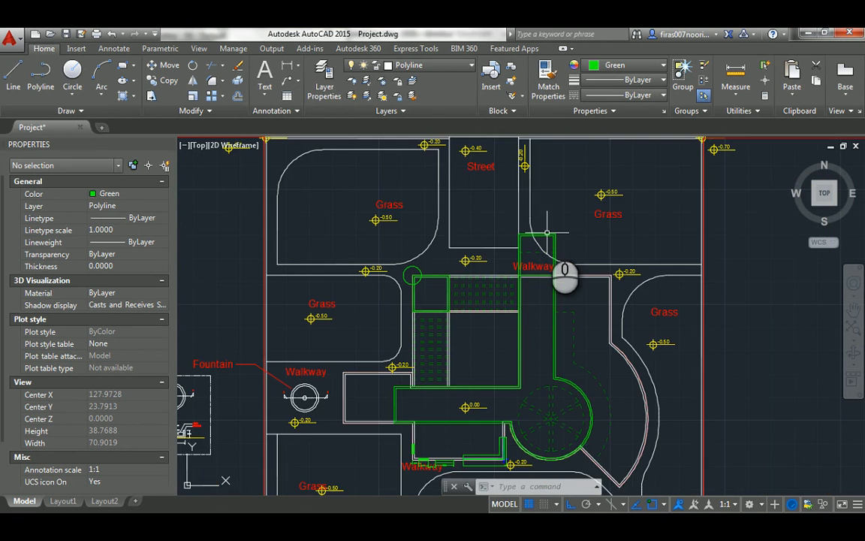
middle_click_drag(465, 331, 476, 293)
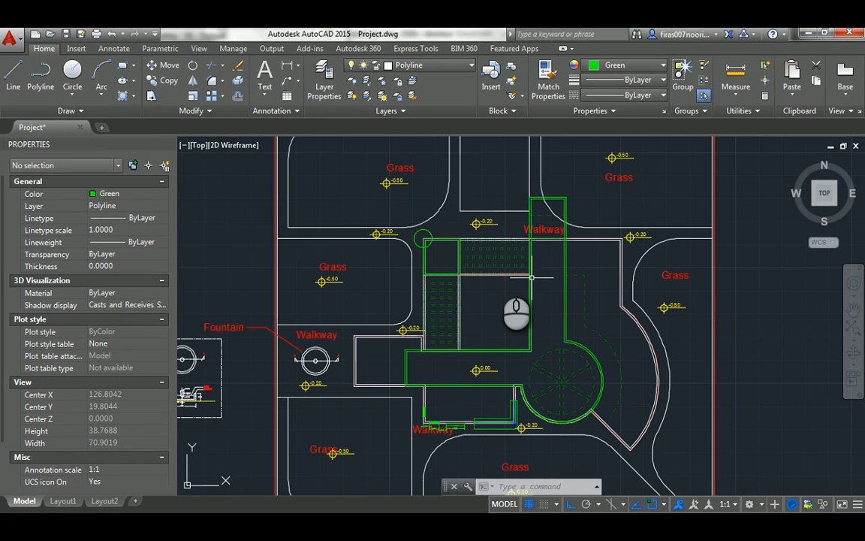
scroll(420, 309, "up", 2)
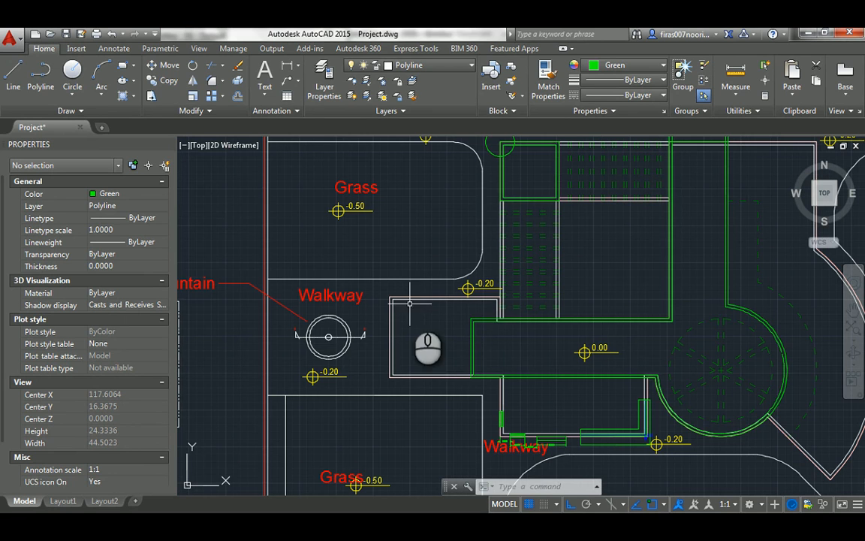
key("alt+Tab")
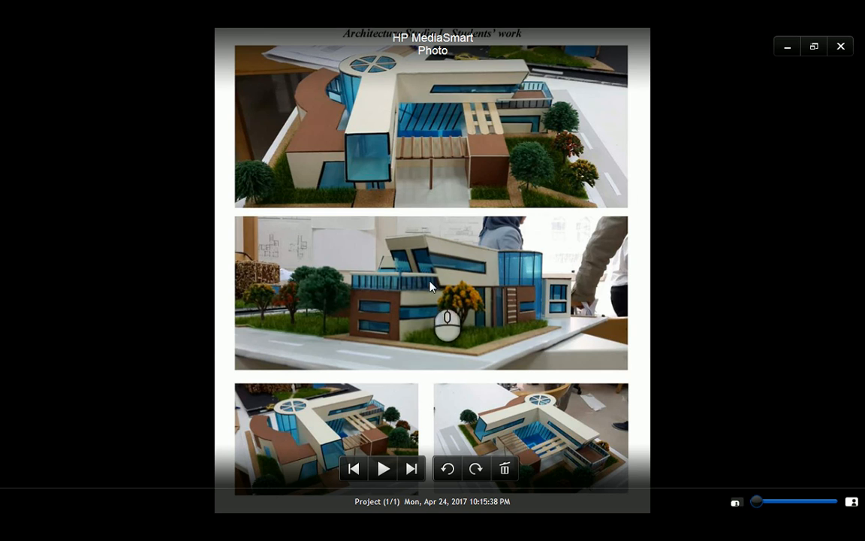
key("alt+Tab")
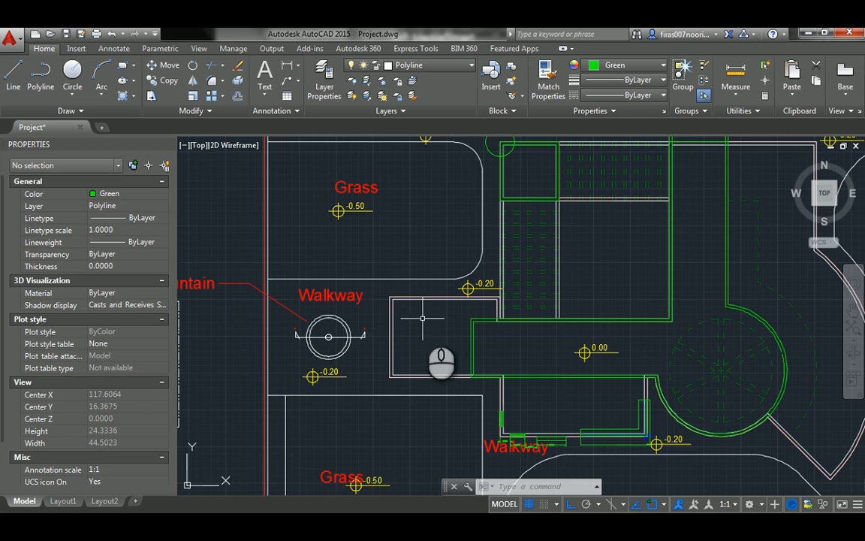
scroll(396, 295, "up", 2)
left_click(389, 288)
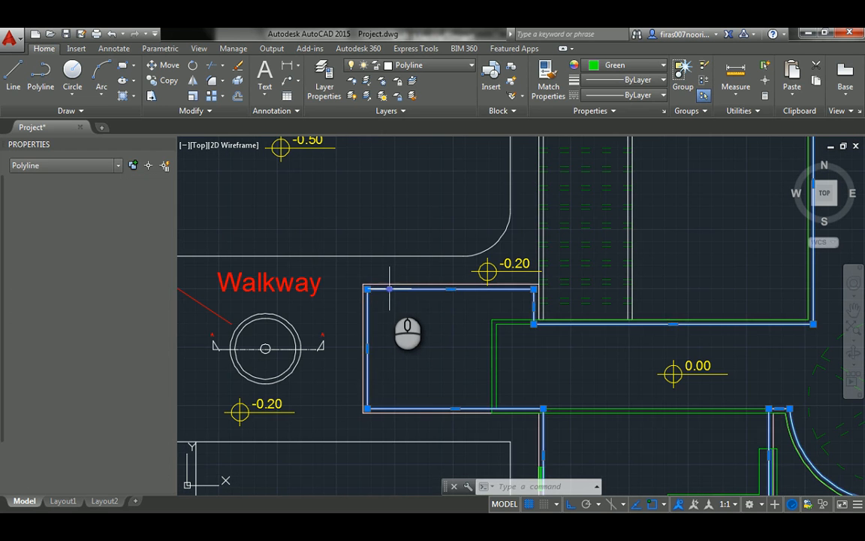
key("Escape")
type("pl")
key("Escape")
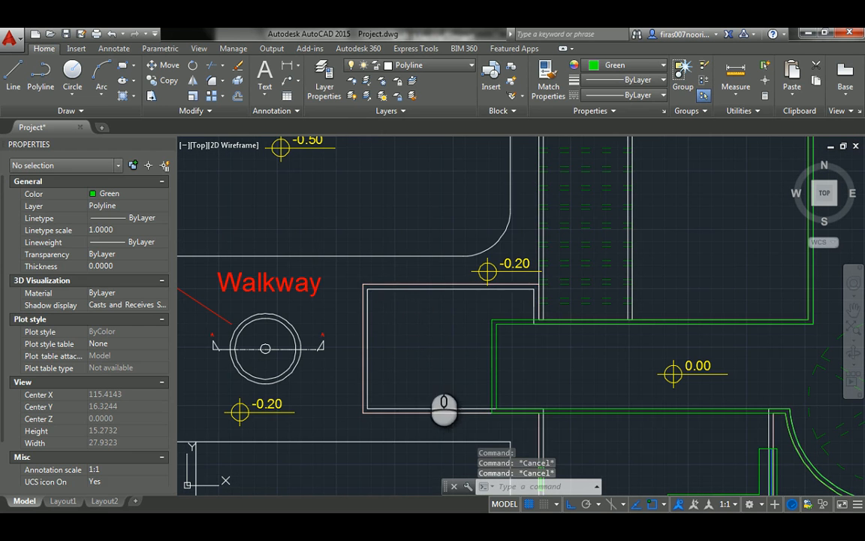
key("Return")
key("Escape")
key("Escape")
key("Escape")
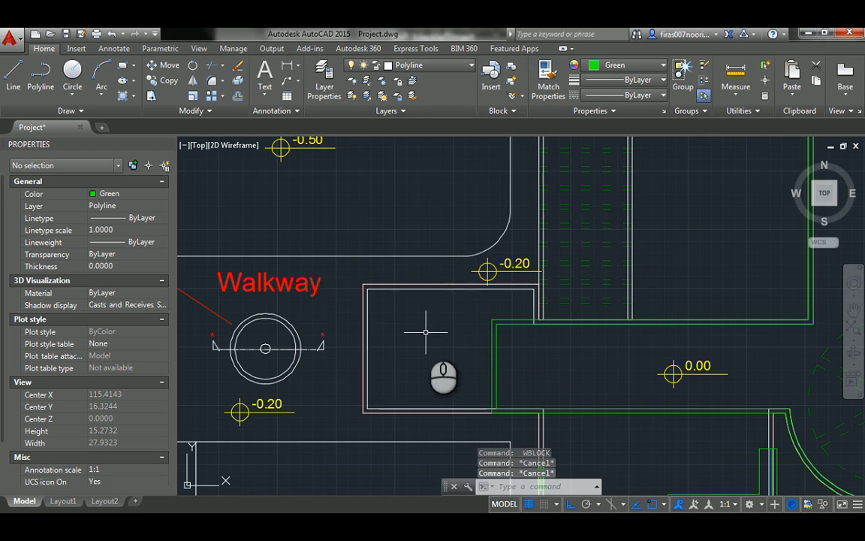
- Start a polyline tracing the outer edge of the white rectangular wall beside the walkway, from one junction with the green outline to the other
type("pl")
key("Return")
scroll(461, 410, "up", 2)
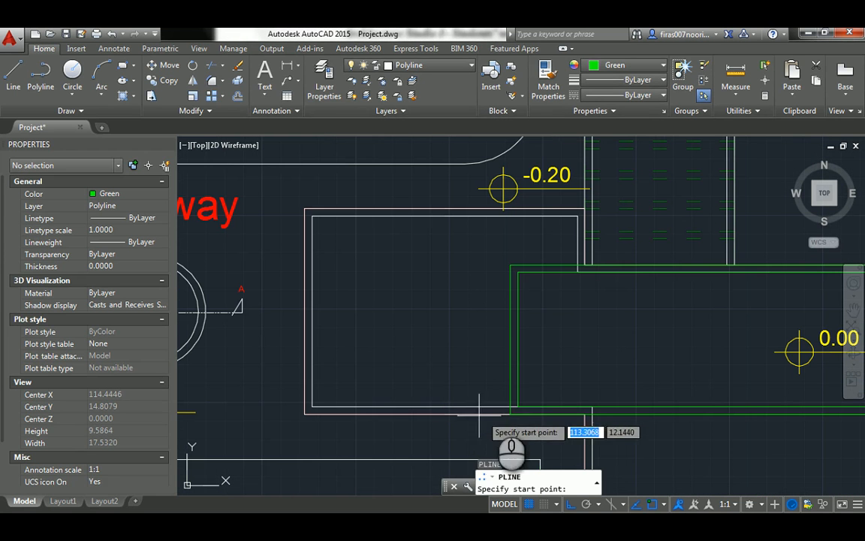
left_click(510, 413)
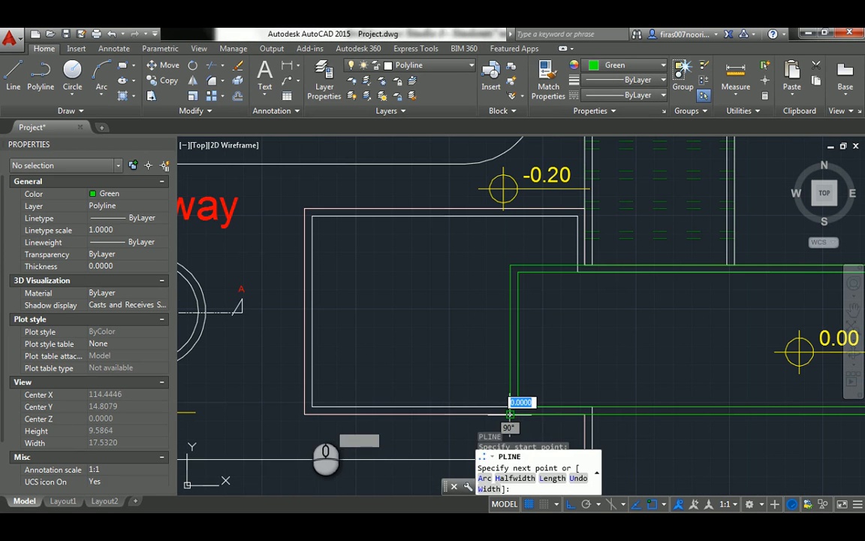
left_click(305, 413)
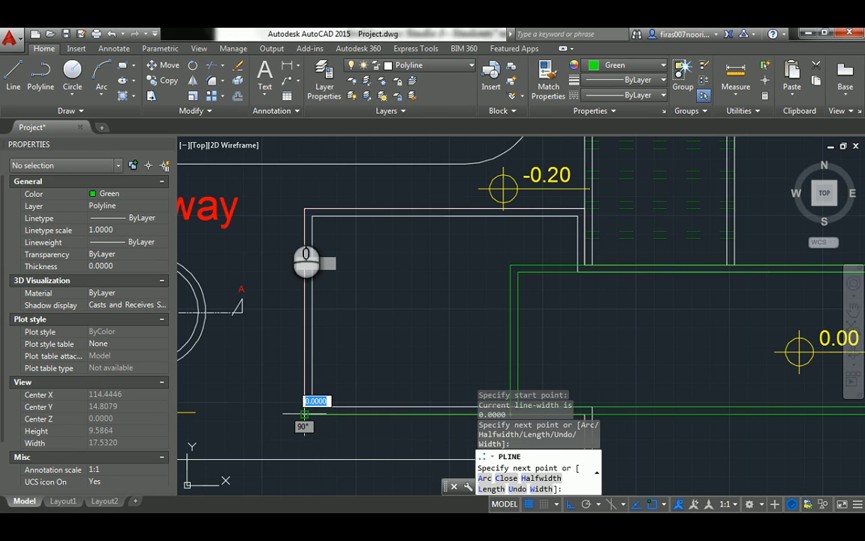
left_click(304, 208)
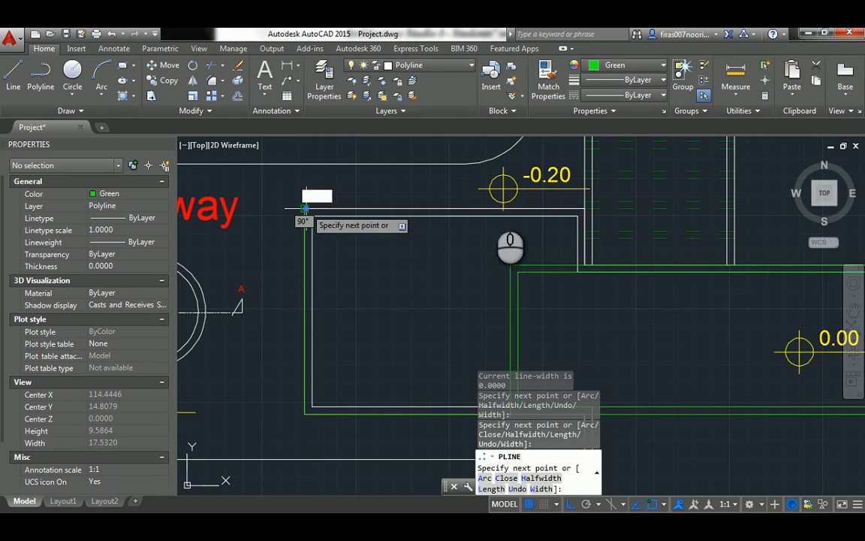
left_click(580, 203)
scroll(582, 207, "up", 5)
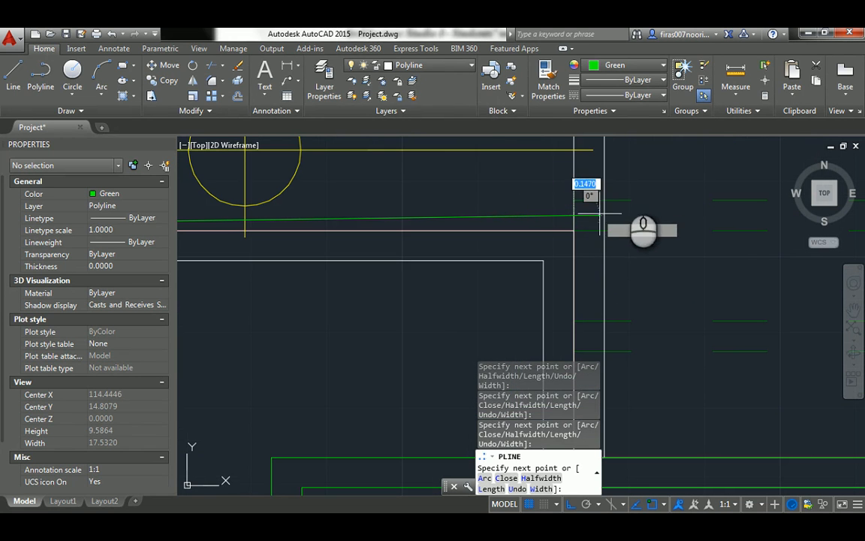
scroll(582, 210, "down", 3)
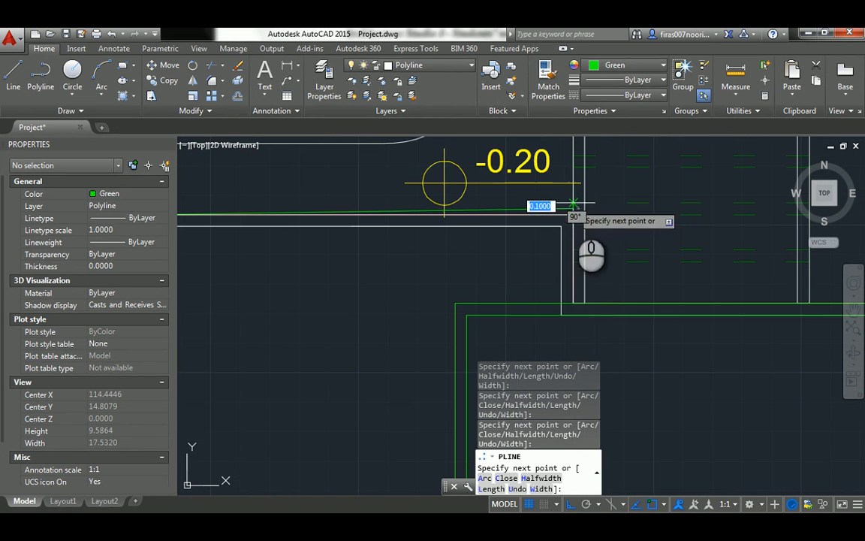
left_click(573, 302)
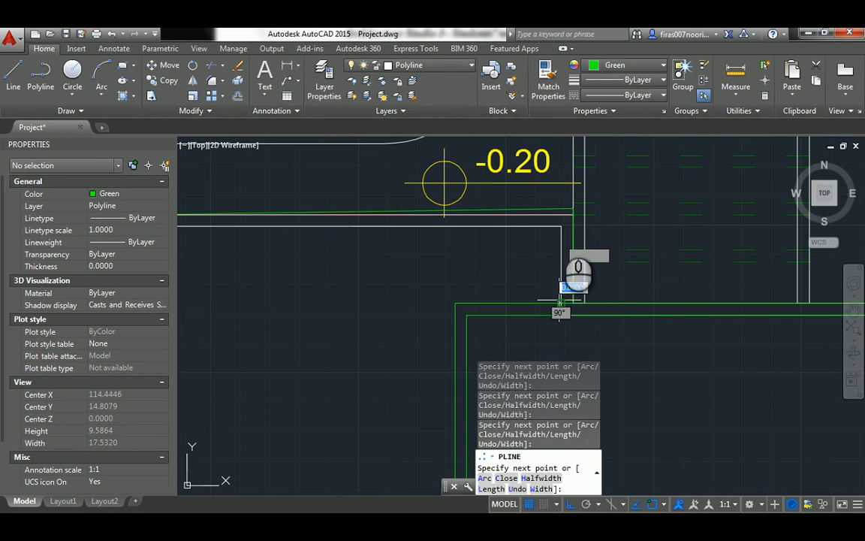
- Trace the inner edge of the same wall back to the green outline and close the polyline
scroll(522, 236, "down", 2)
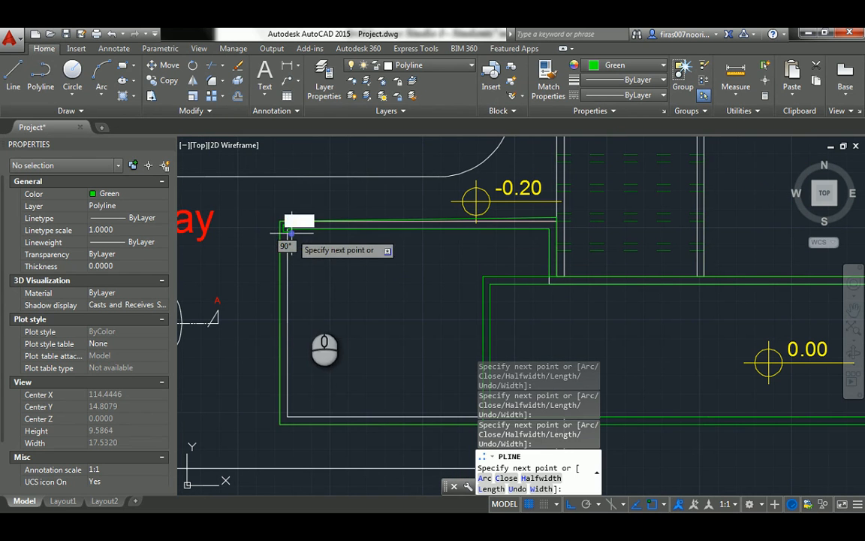
left_click(284, 416)
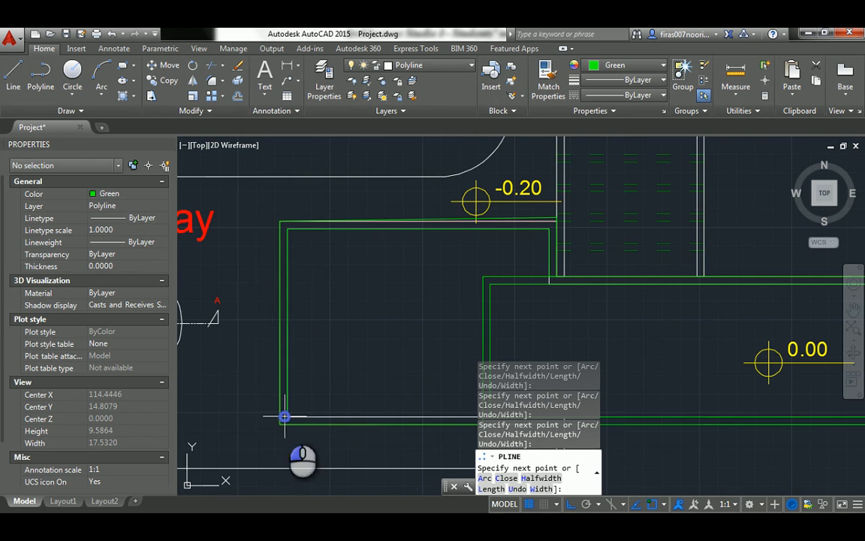
middle_click_drag(358, 374, 304, 307)
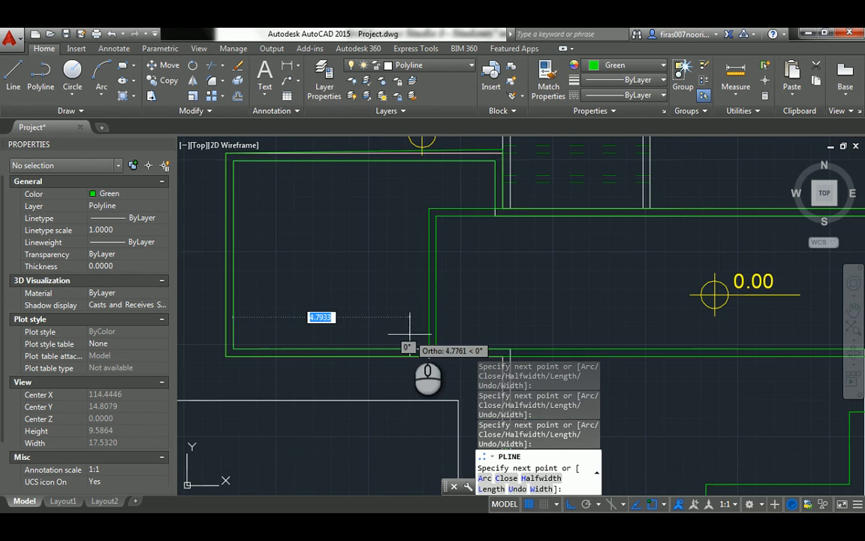
scroll(424, 349, "up", 4)
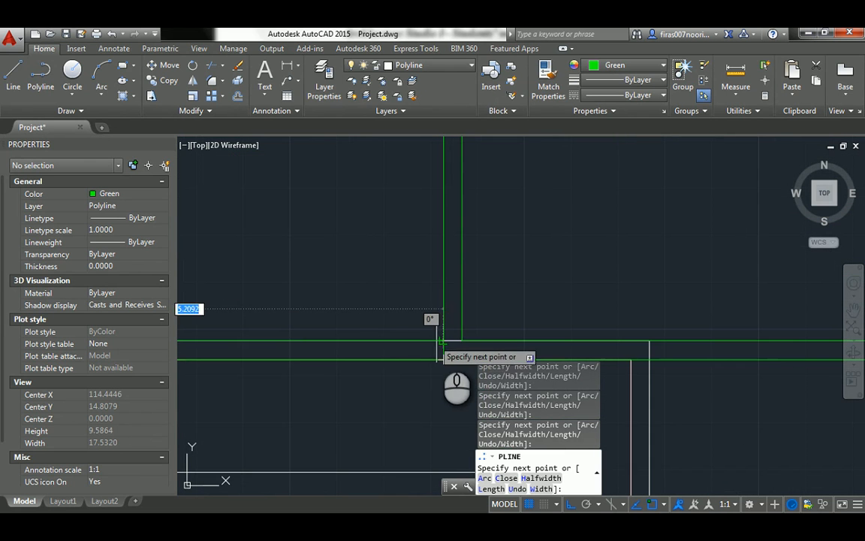
left_click(442, 341)
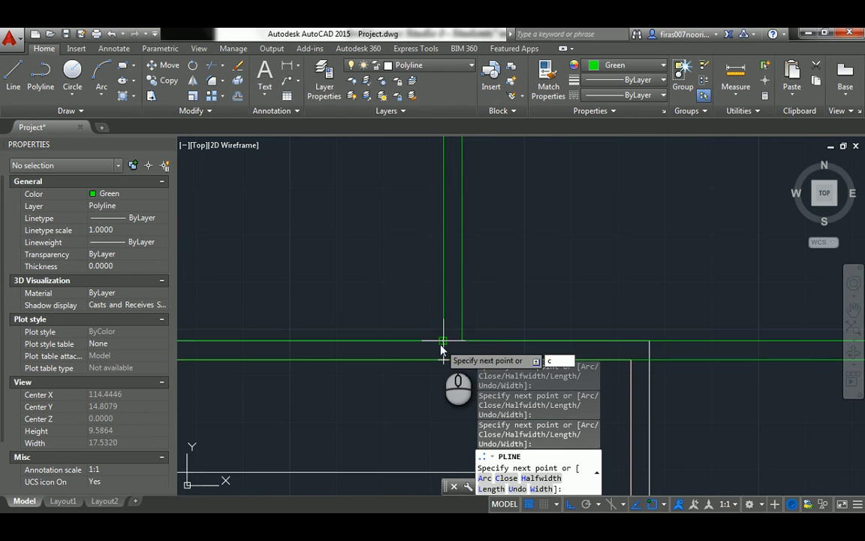
type("c")
key("Return")
- Stretch the new polyline's misplaced outer corner vertex onto the wall corner so its long edge is straight, and deselect it
left_click(426, 341)
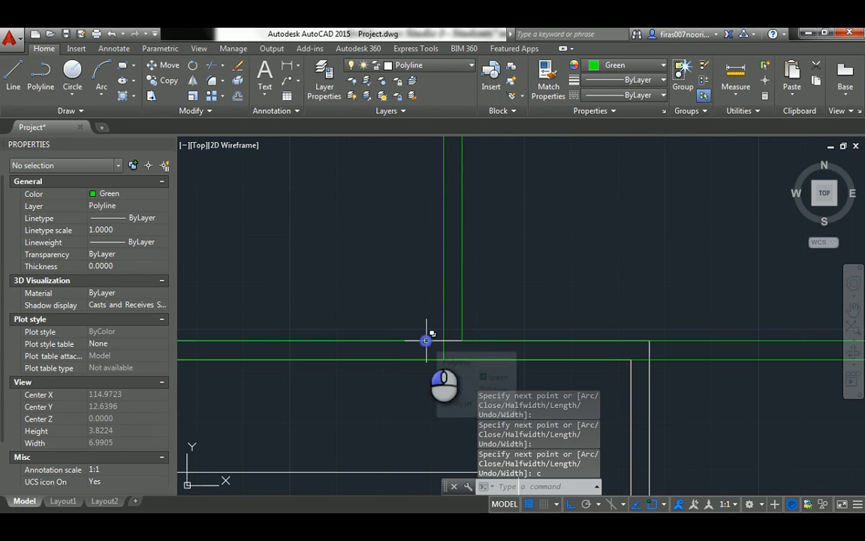
scroll(427, 349, "down", 3)
scroll(427, 350, "down", 2)
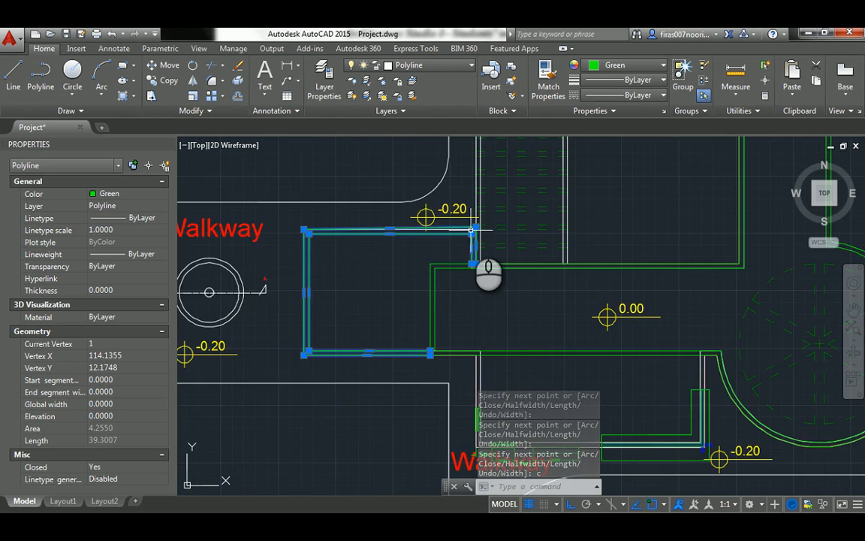
scroll(470, 225, "up", 8)
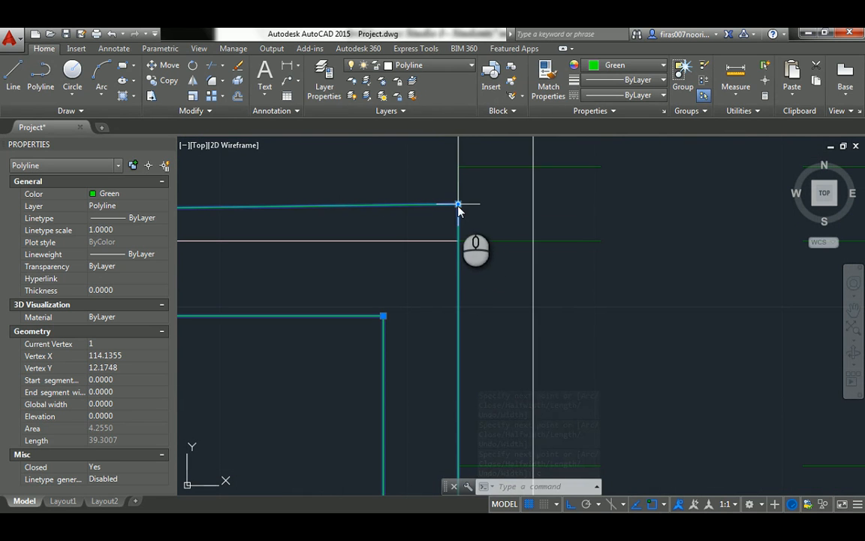
left_click(458, 204)
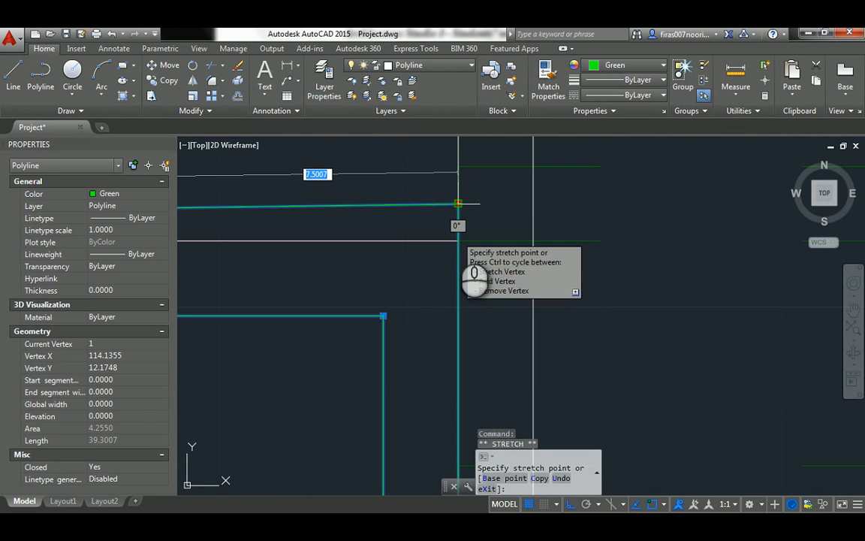
left_click(458, 240)
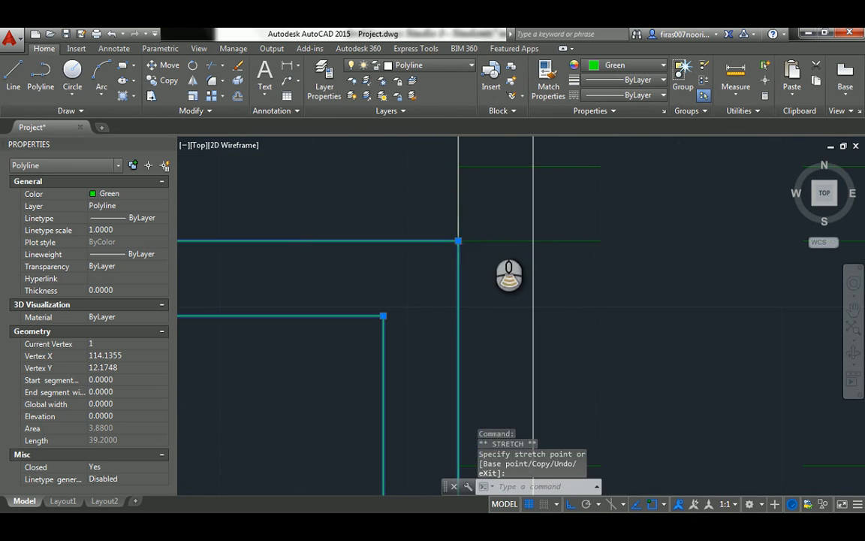
scroll(491, 230, "down", 6)
key("Escape")
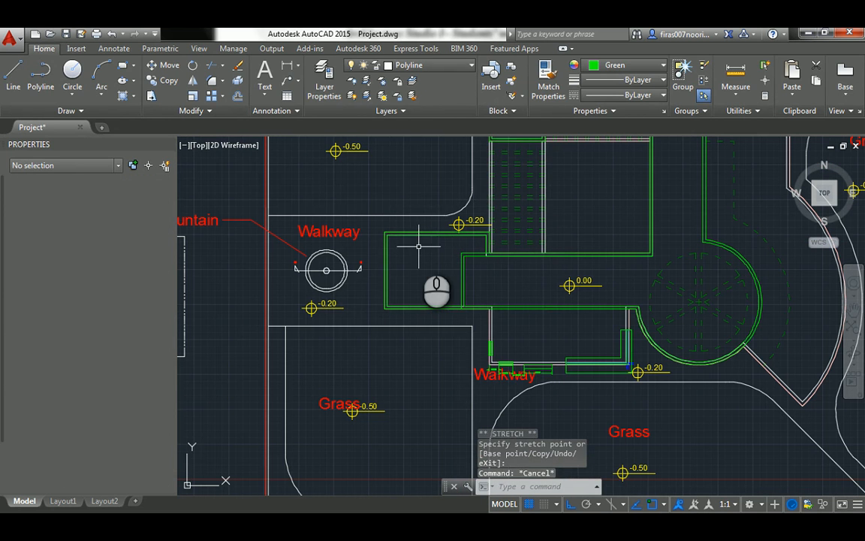
- Write the closed green wall polyline out as the new block drawing file with insert units in meters, overwriting the existing file
key("Escape")
type("w")
key("Return")
left_click(432, 216)
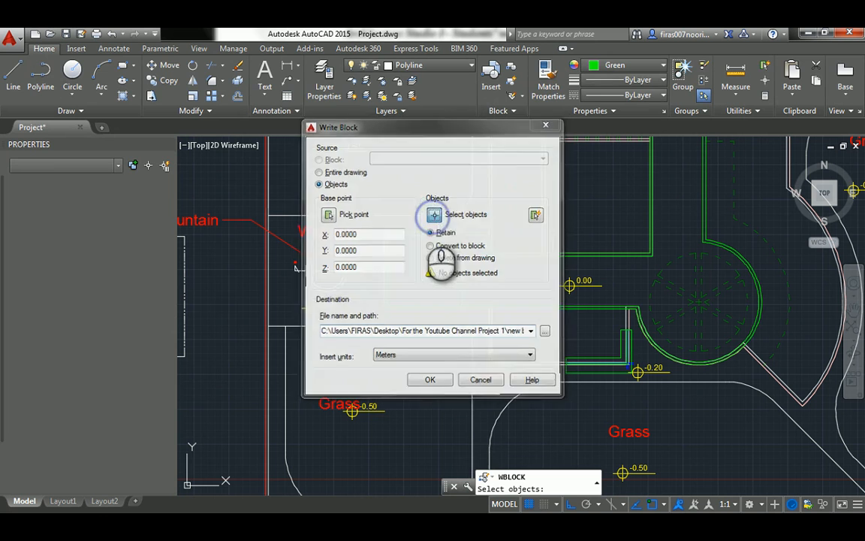
left_click(401, 235)
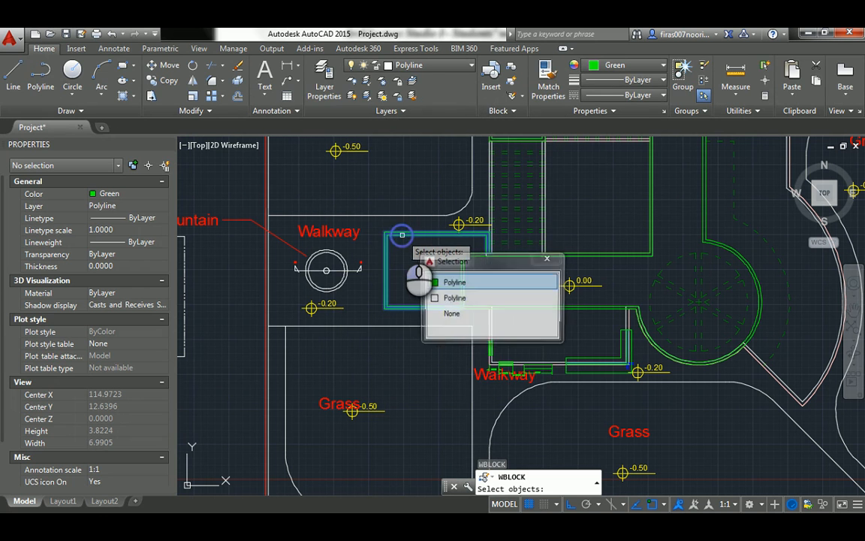
left_click(455, 281)
key("Return")
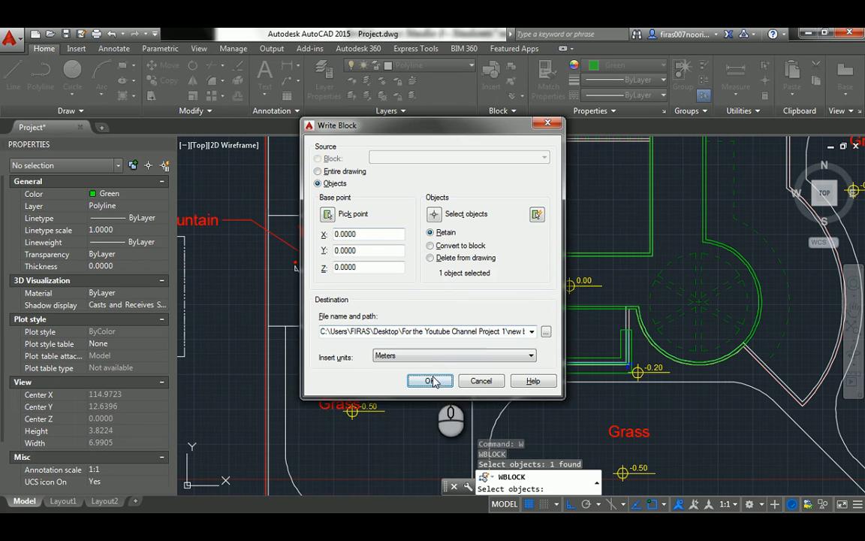
left_click(432, 381)
left_click(399, 263)
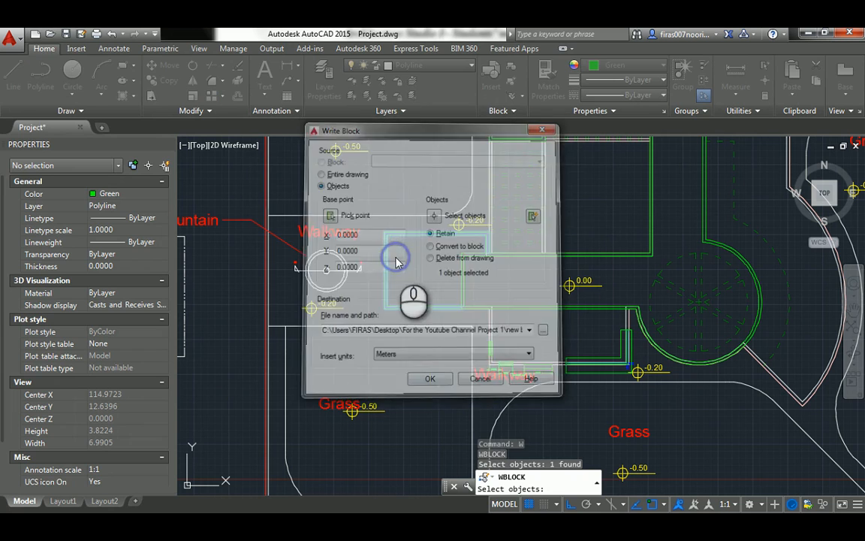
- Switch to 3ds Max and import the new block AutoCAD drawing with the current import options
key("alt+Tab")
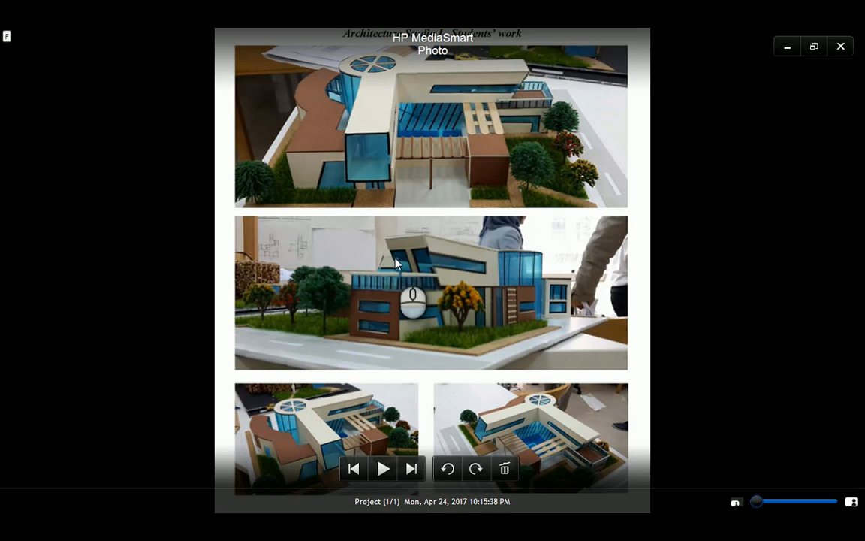
key("alt+Tab")
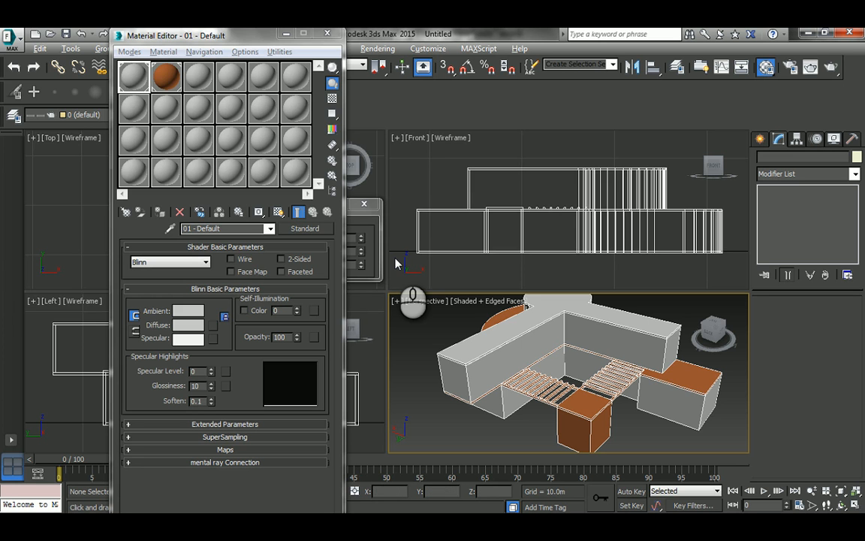
double_click(95, 122)
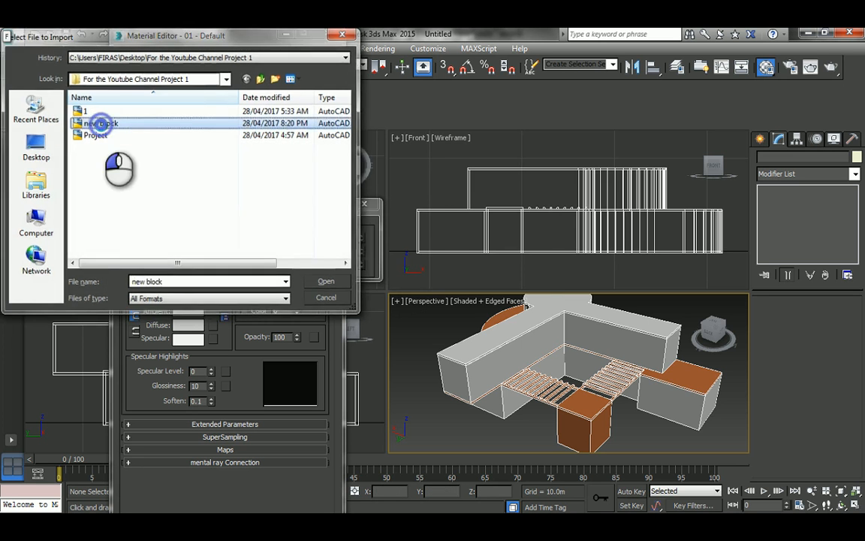
left_click(460, 455)
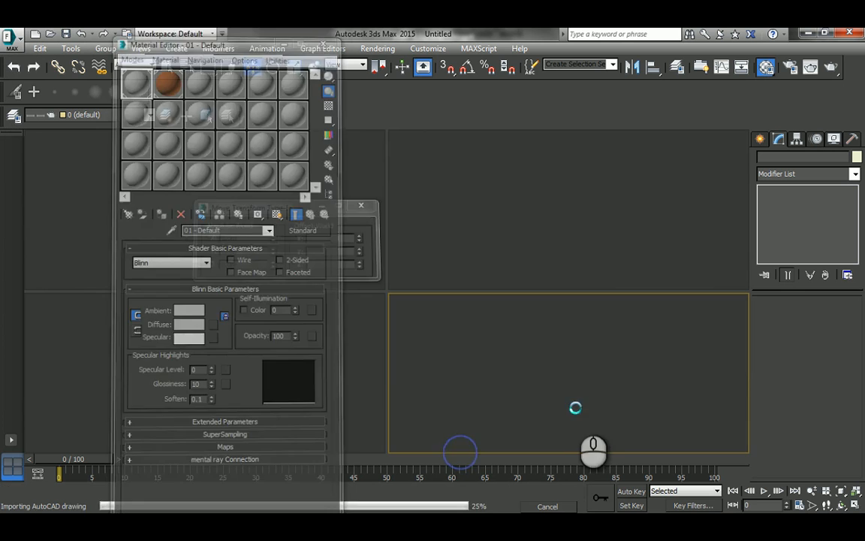
- Select the imported wall outline at the base of the grey block and set its absolute Z position to 4.5 m
middle_click_drag(626, 396, 585, 390)
scroll(563, 369, "up", 5)
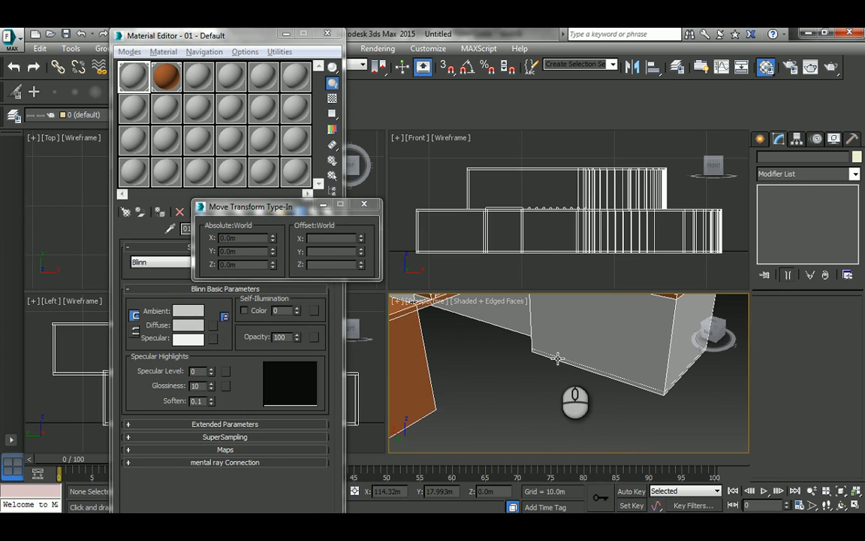
left_click(559, 368)
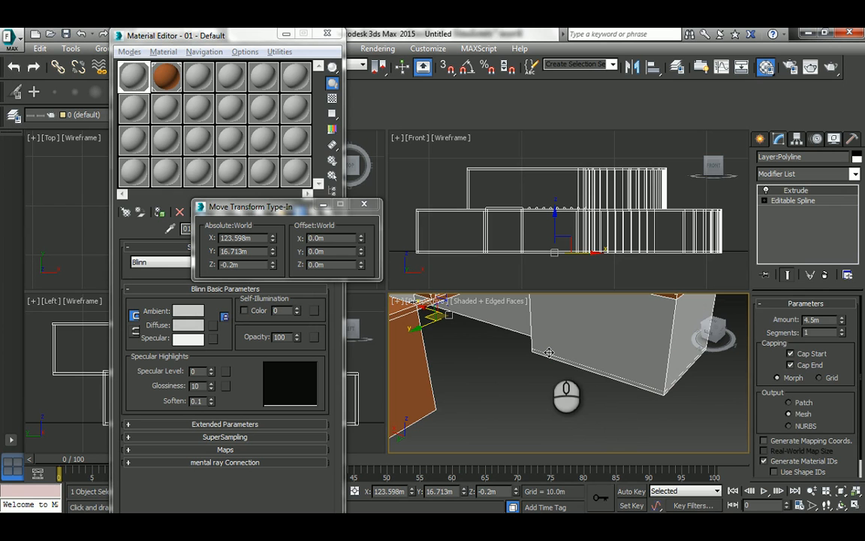
left_click(636, 381)
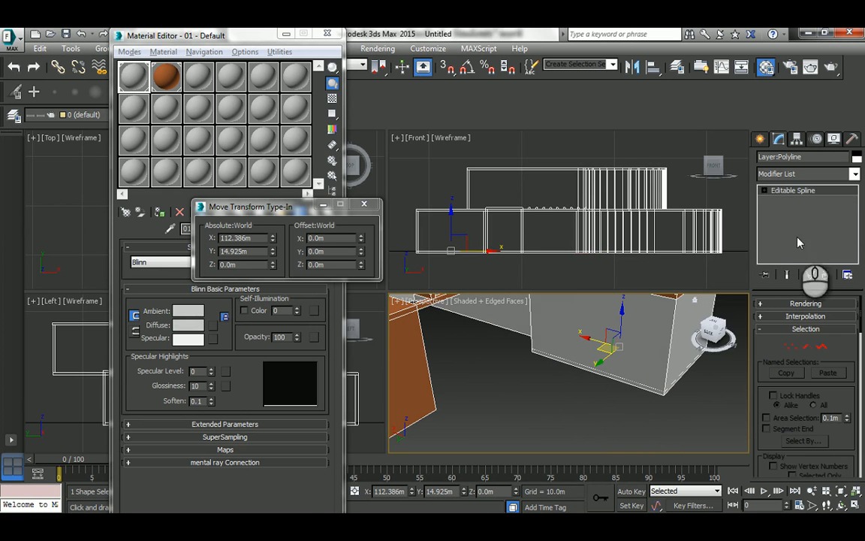
double_click(248, 264)
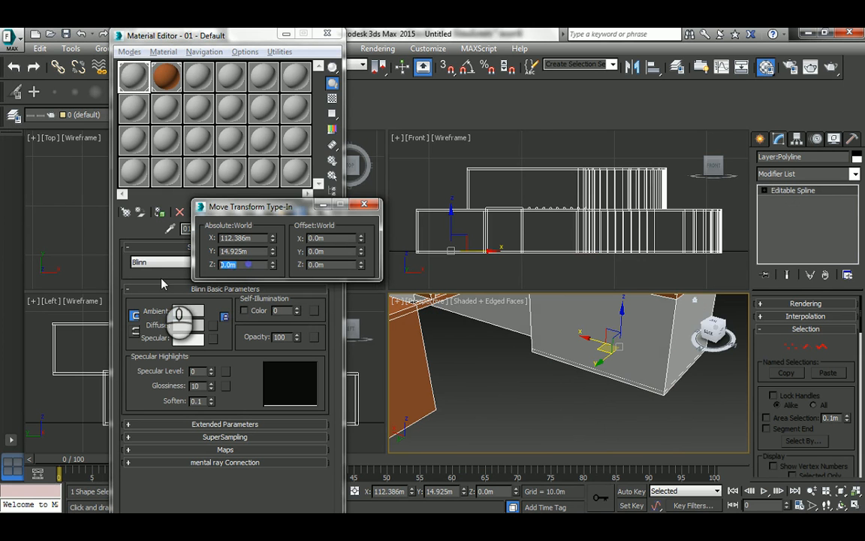
type("4.5")
key("Return")
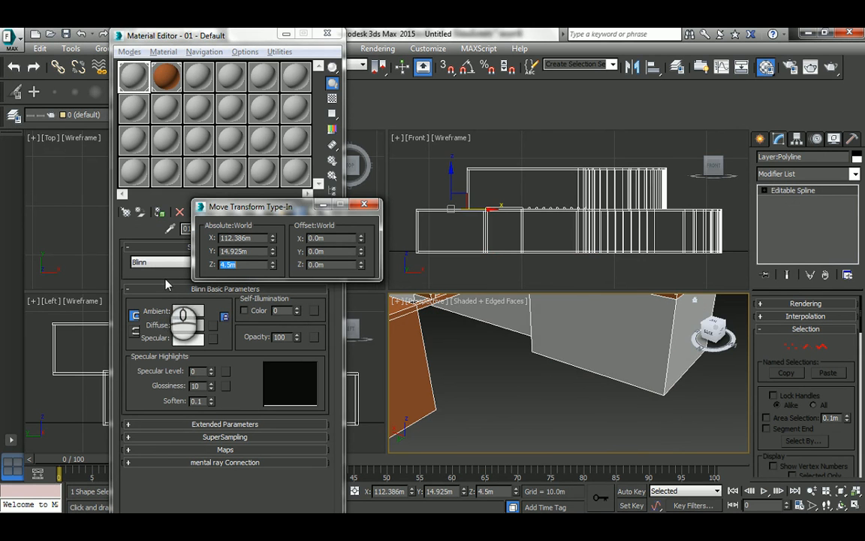
- Extrude the imported wall outline on the low block's brown roof slab by 1.0 m as a parapet, and deselect it
scroll(623, 364, "down", 4)
scroll(623, 364, "up", 3)
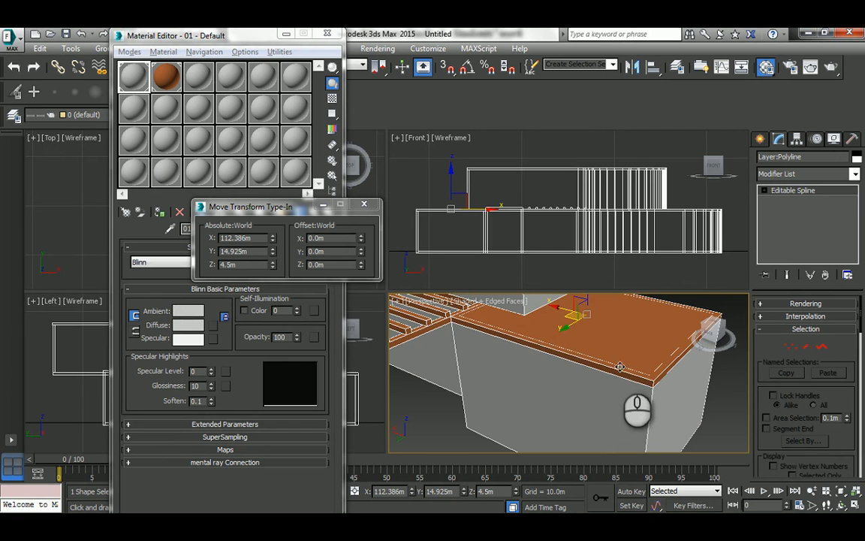
middle_click_drag(633, 324, 612, 352)
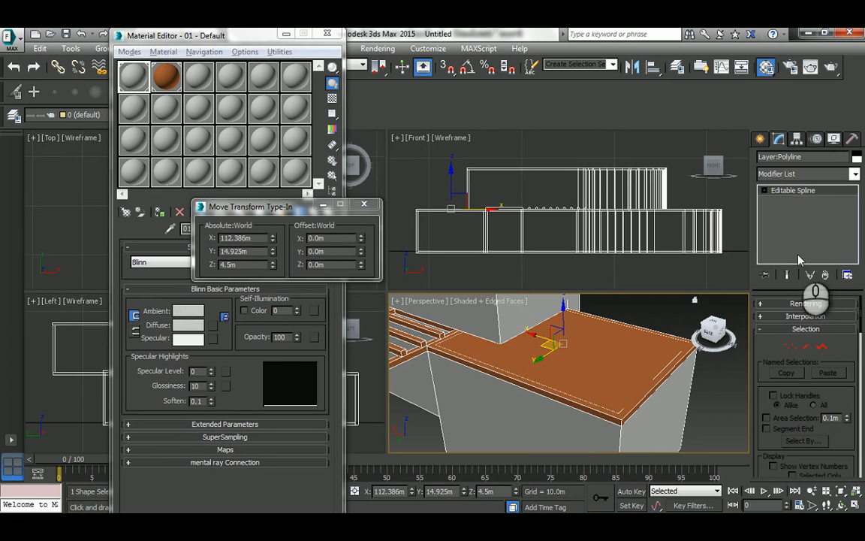
left_click(797, 176)
scroll(783, 228, "down", 10)
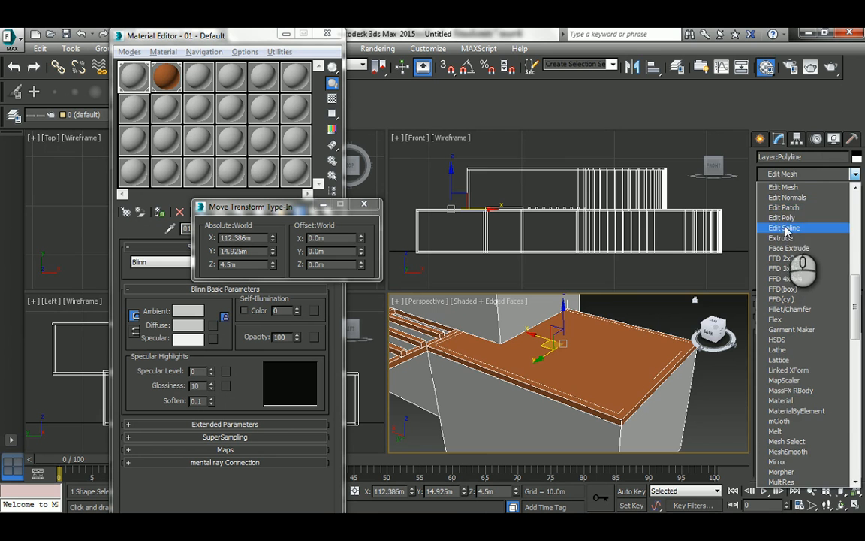
left_click(770, 237)
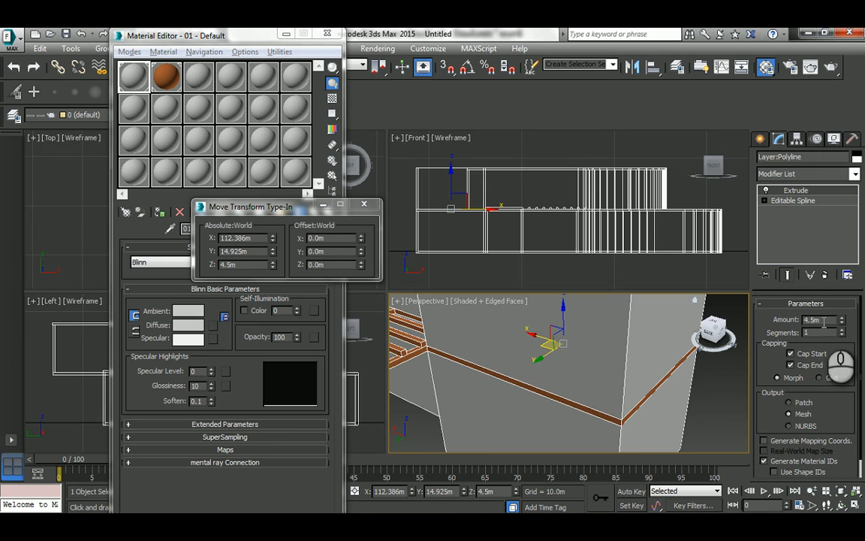
key("Return")
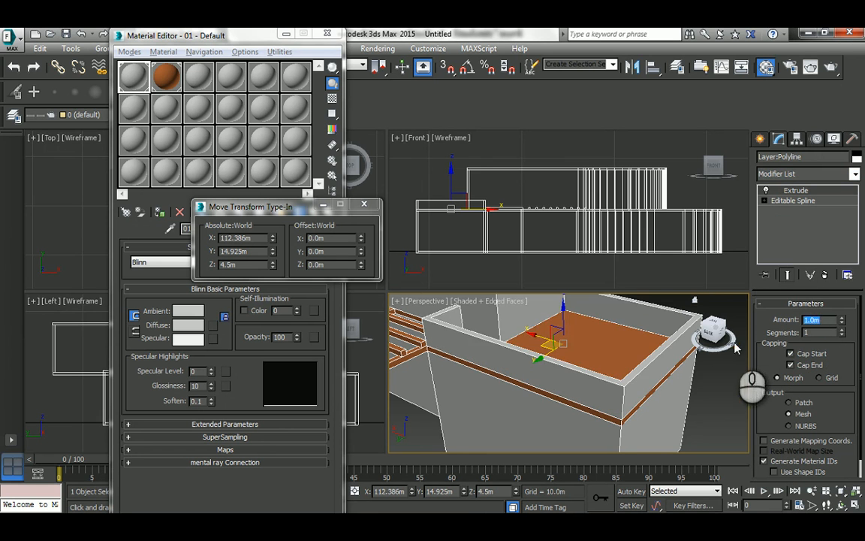
middle_click_drag(736, 347, 696, 350)
left_click(682, 360)
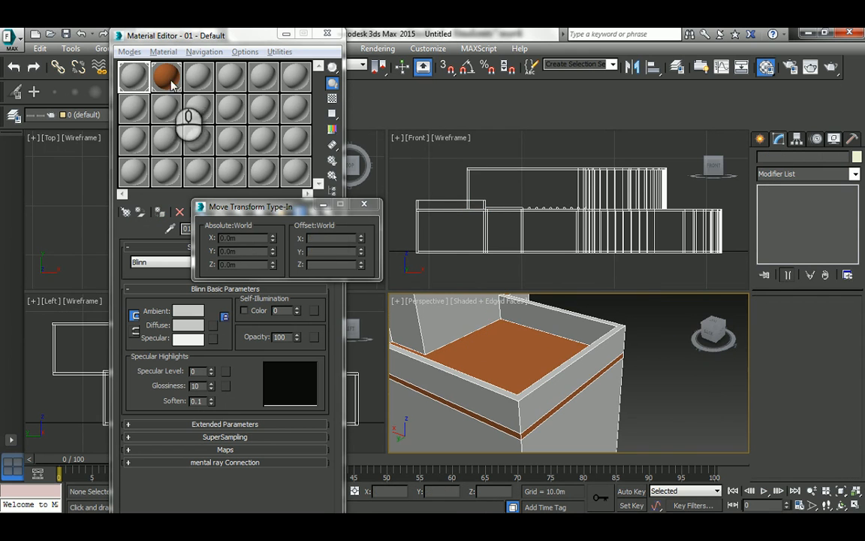
- Try the brown material on the new roof parapet
left_click_drag(172, 84, 533, 321)
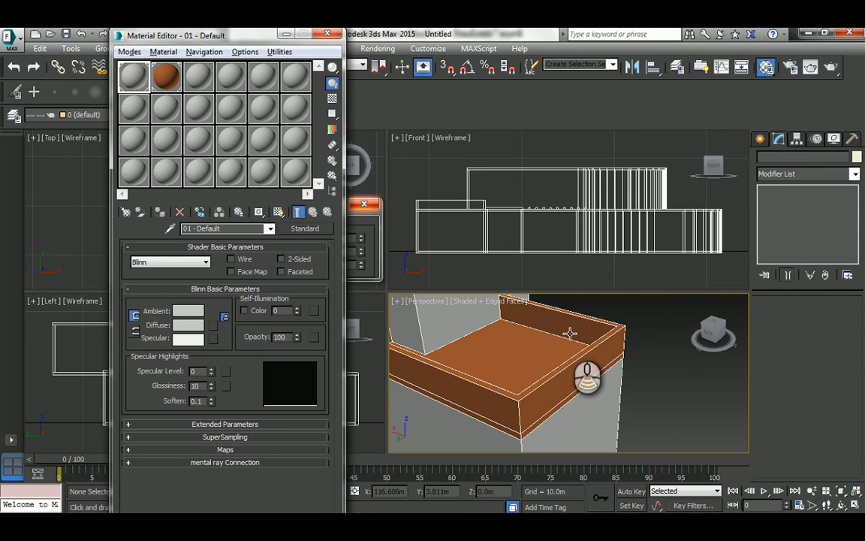
middle_click_drag(507, 361, 589, 356, "alt")
scroll(548, 366, "down", 3)
- Assign the grey 01 - Default material to the roof parapet and view the whole massing
mouse_move(499, 368)
middle_mouse_down("alt")
mouse_move(405, 362)
mouse_move(511, 380)
middle_mouse_up("alt")
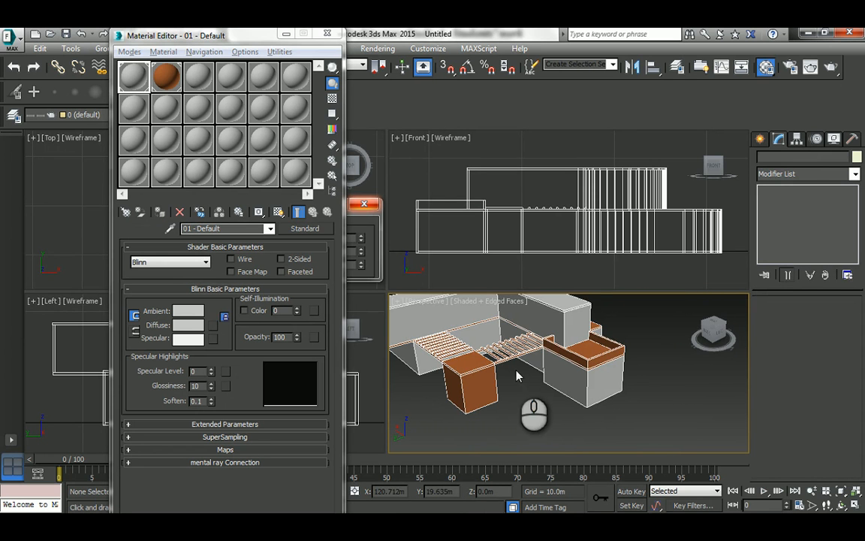
left_click_drag(133, 78, 610, 351)
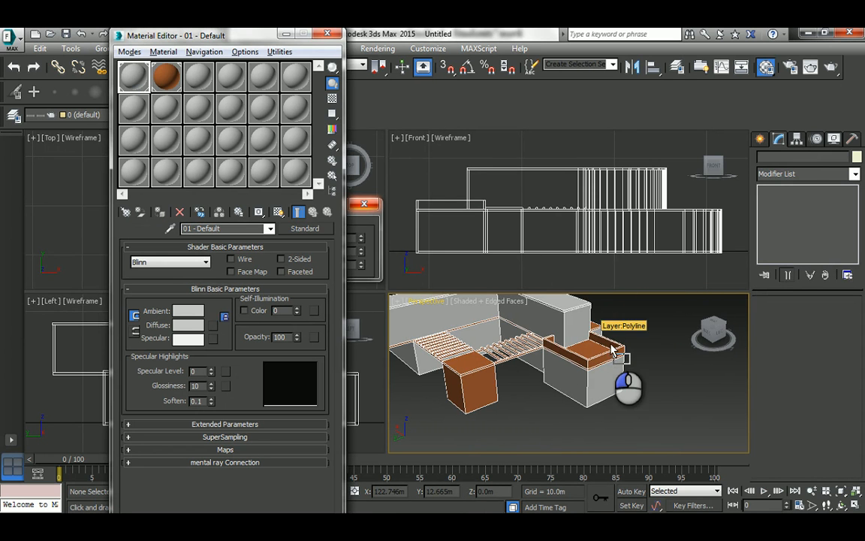
middle_click_drag(610, 344, 539, 381, "alt")
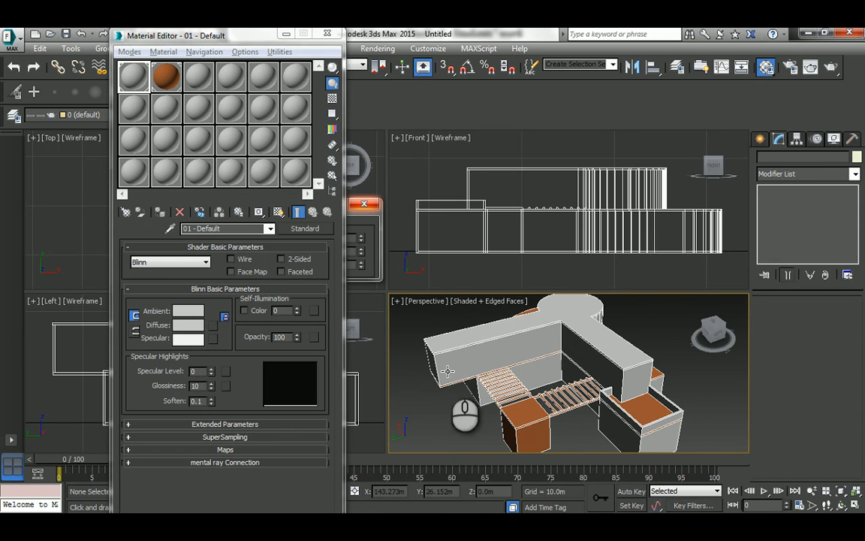
- Check the reference model photos, and in the AutoCAD plan measure from the projecting wing's end corner to its dashed line
key("alt+Tab")
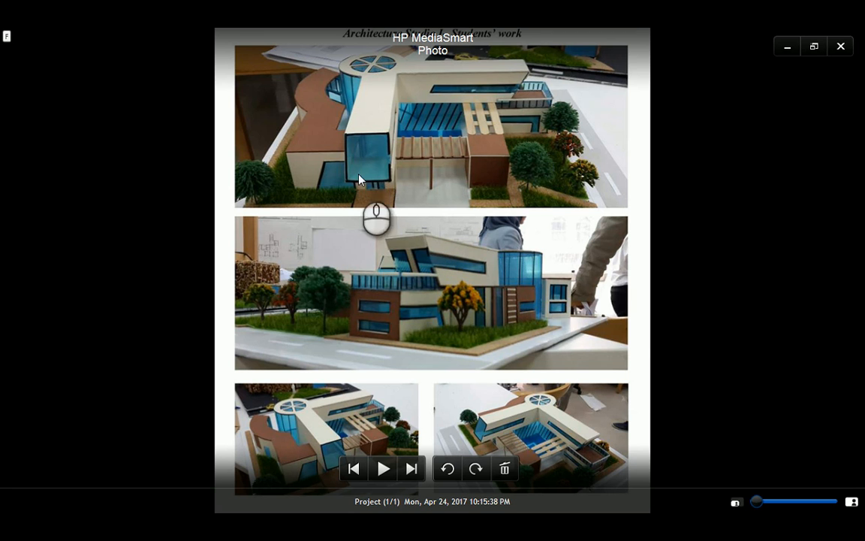
key("alt+Tab")
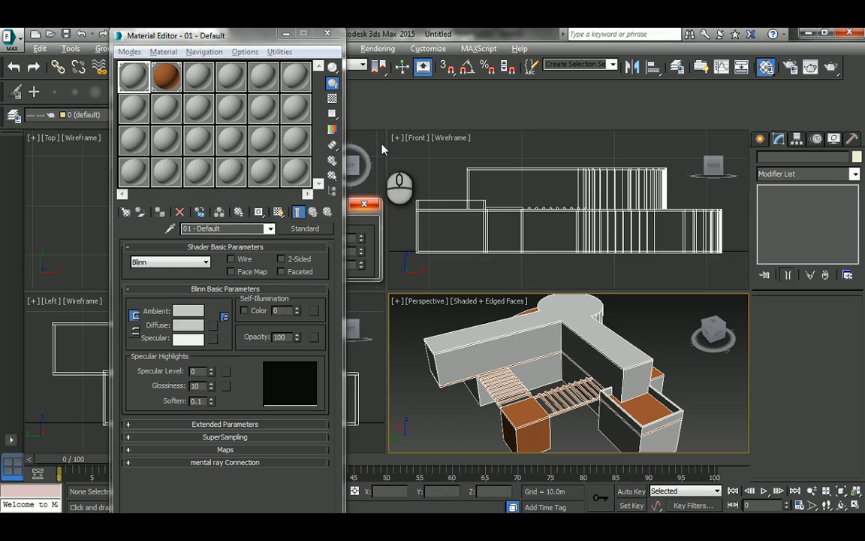
key("alt+Tab")
scroll(496, 316, "down", 10)
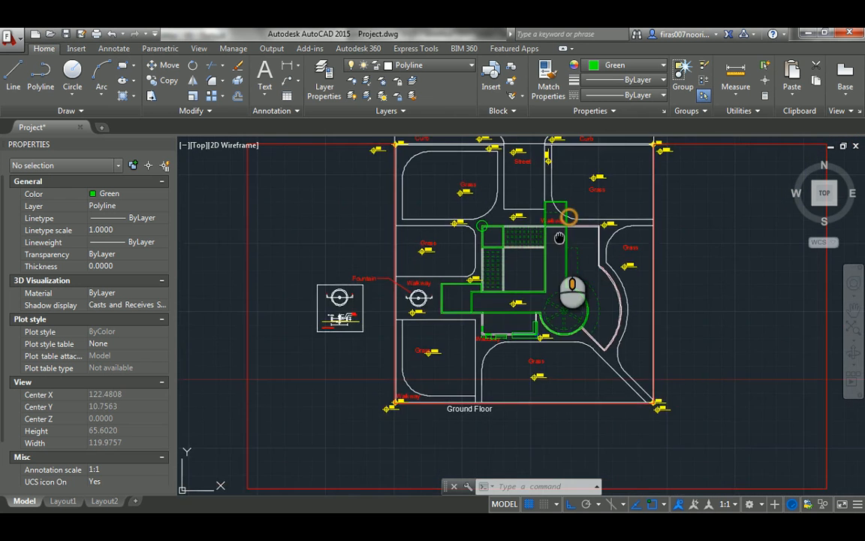
scroll(559, 236, "up", 6)
type("li")
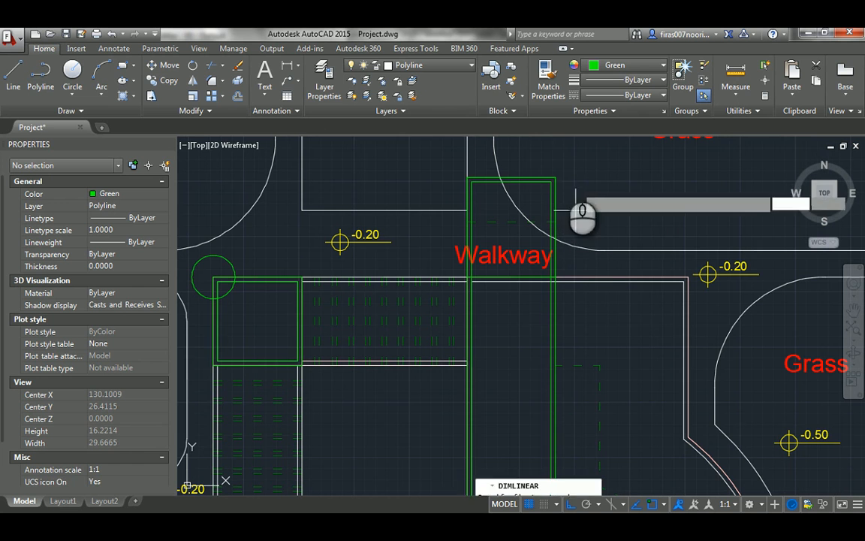
key("Return")
left_click(551, 174)
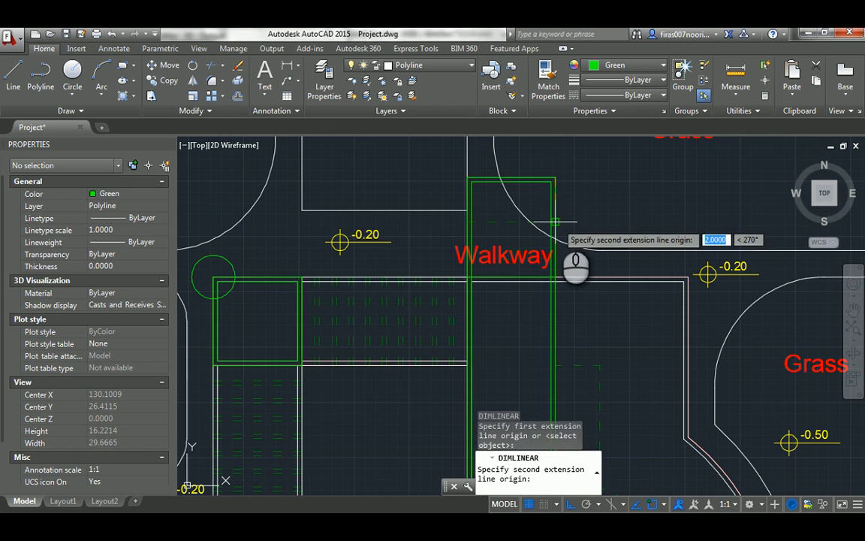
left_click(551, 218)
scroll(560, 225, "up", 2)
scroll(570, 214, "up", 3)
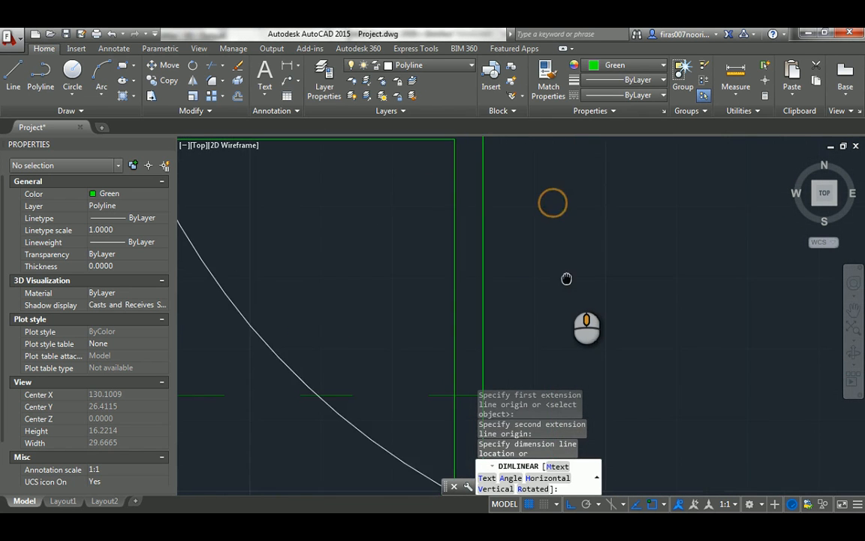
scroll(568, 281, "down", 6)
key("Escape")
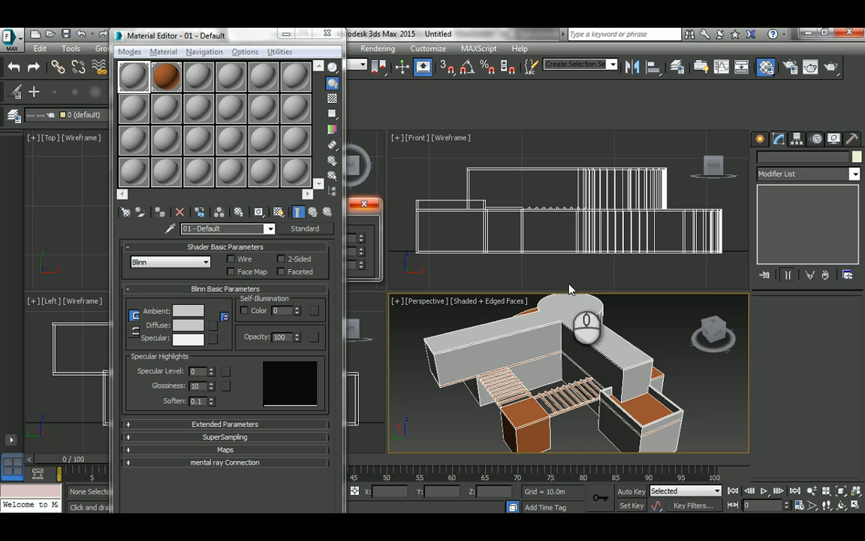
- In 3ds Max, select the upper floor's extruded wall block and convert it to an editable poly
middle_click_drag(556, 268, 538, 344, "alt")
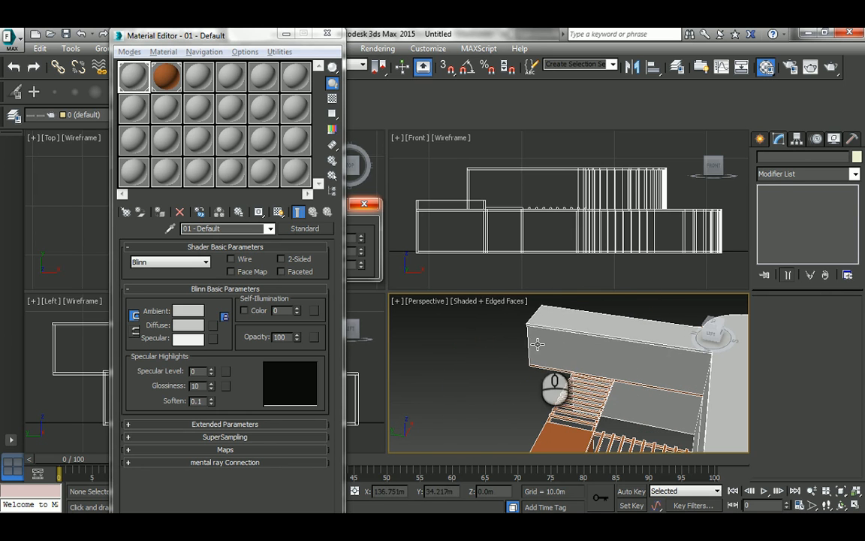
left_click(531, 341)
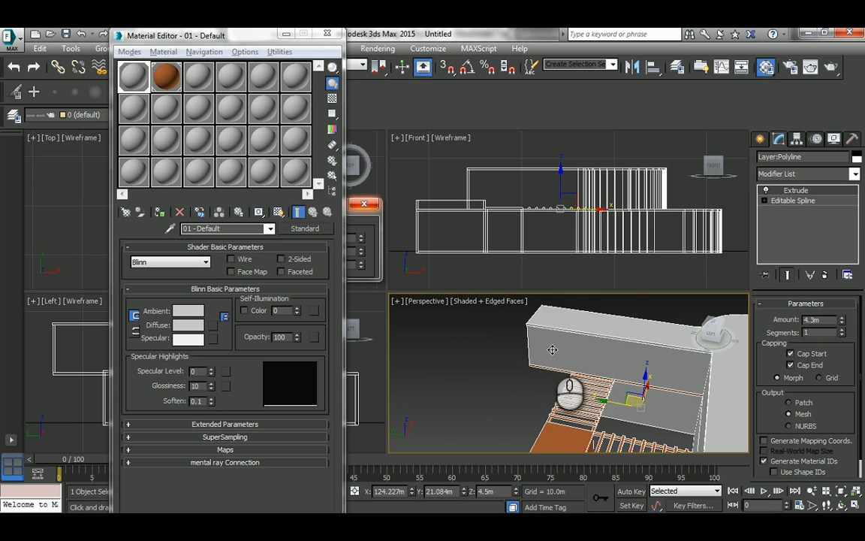
right_click(666, 346)
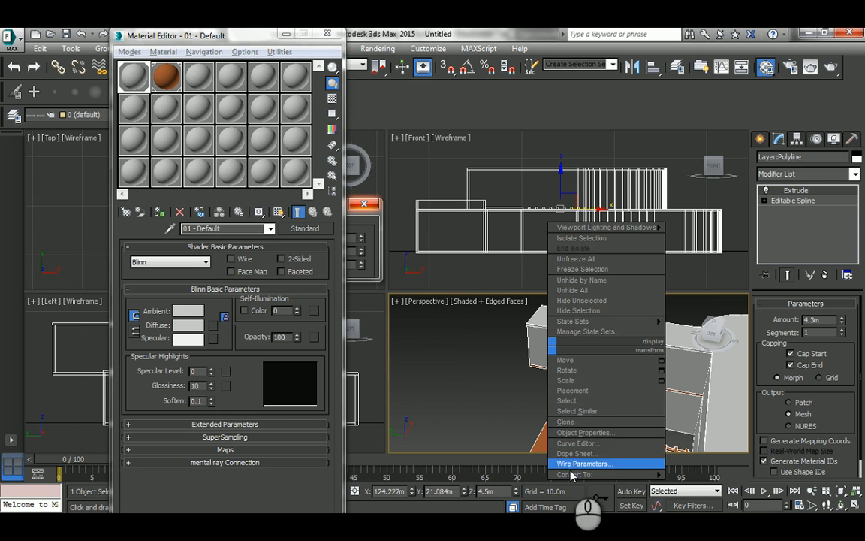
mouse_move(572, 476)
left_click(709, 485)
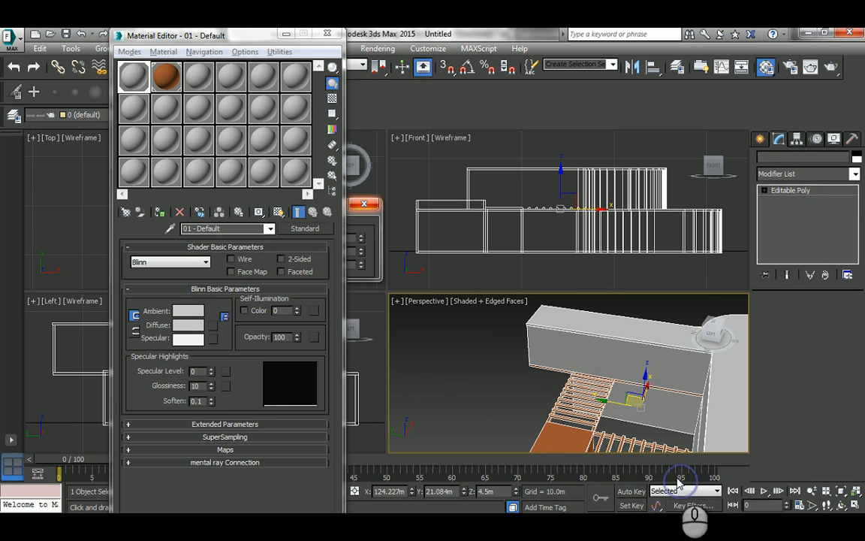
- Enter vertex editing on the upper block, maximize the perspective view, and move the Material Editor and transform type-in out of the way
middle_click_drag(572, 355, 600, 359, "alt")
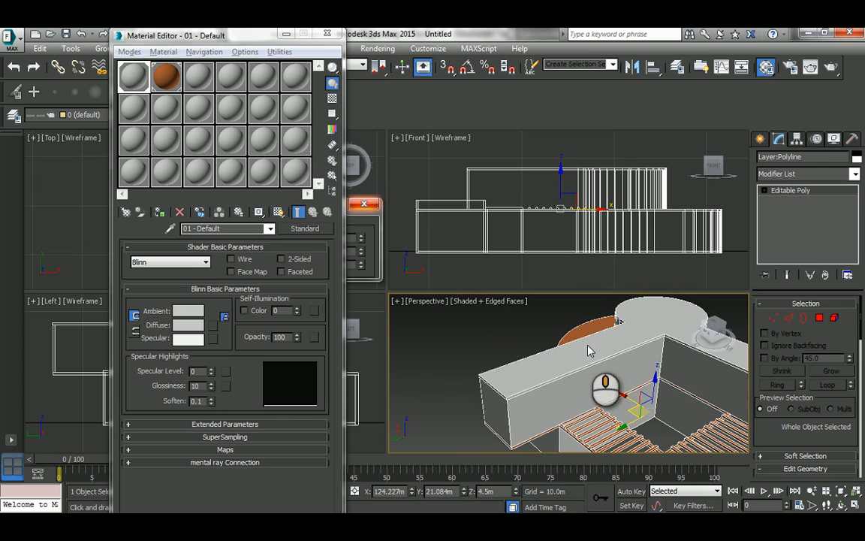
left_click(775, 319)
middle_click_drag(489, 399, 506, 368, "alt")
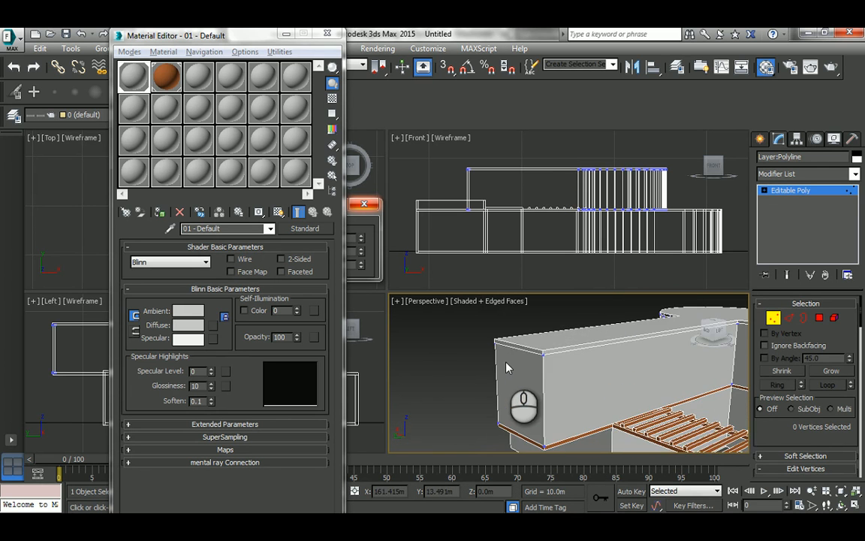
key("alt+w")
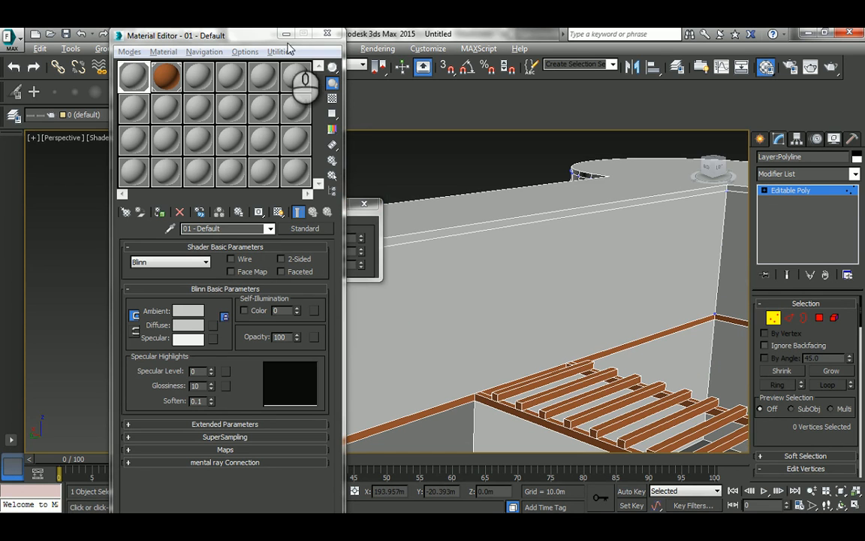
left_click(286, 34)
left_click_drag(279, 201, 107, 150)
- Select the upper wall vertices at the long wing's free end, offset them -2 m in Y to slope the end, and leave vertex editing
left_click_drag(230, 201, 344, 263)
middle_click_drag(313, 288, 263, 255, "alt")
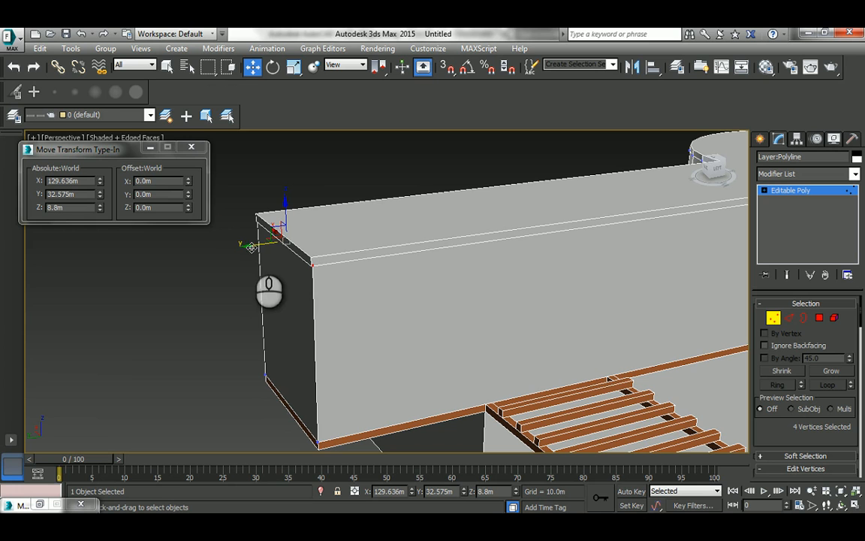
left_click(159, 194)
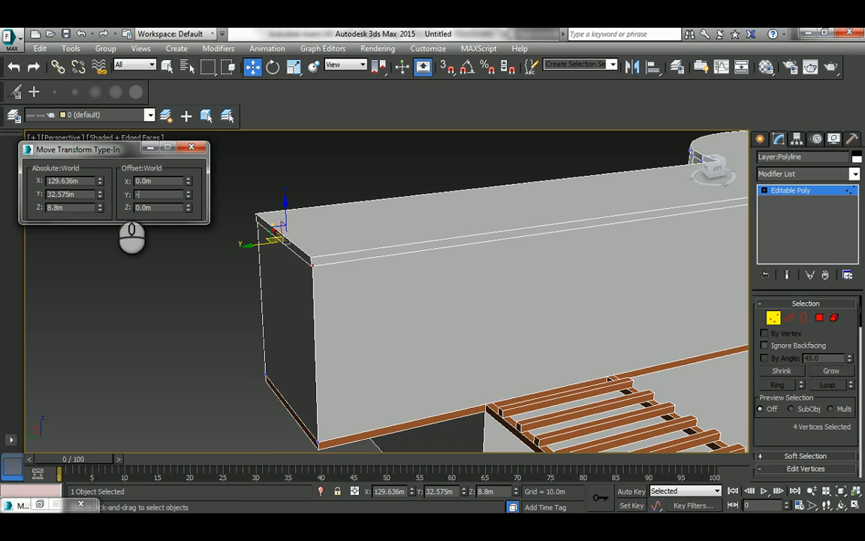
type("-2")
key("Return")
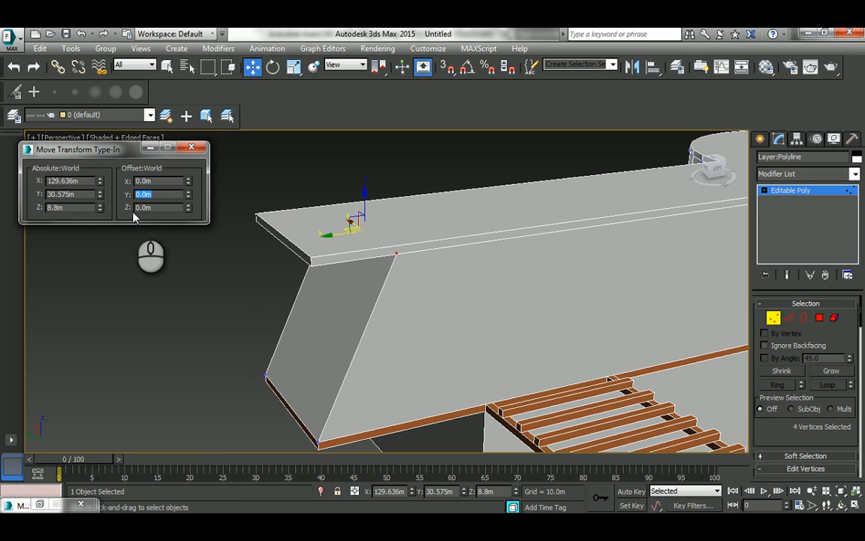
left_click(165, 260)
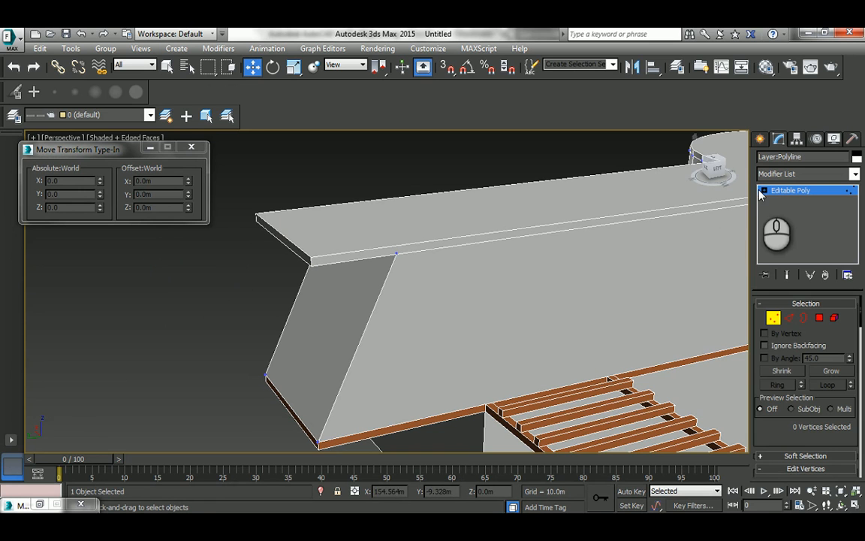
left_click(773, 313)
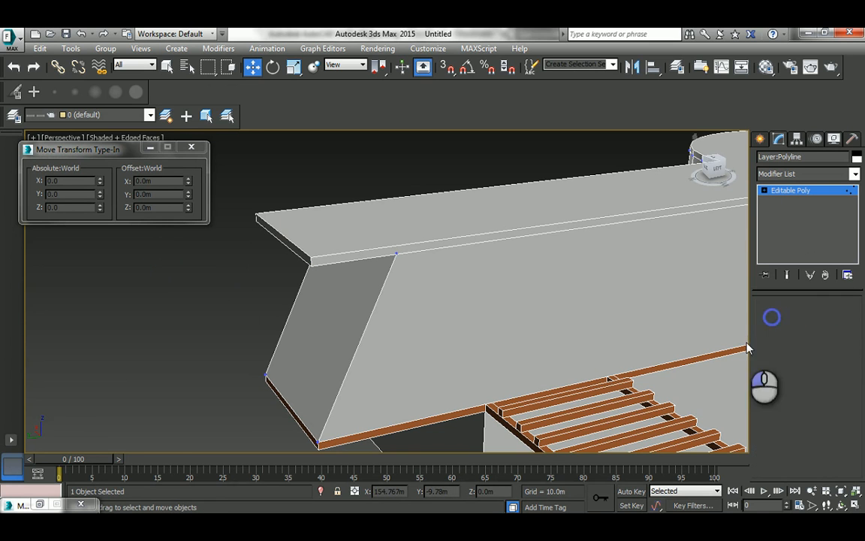
- Offset the wing's roof slab outline end vertices by -2 m in Y, return to the Extrude level and deselect the slab
left_click(283, 237)
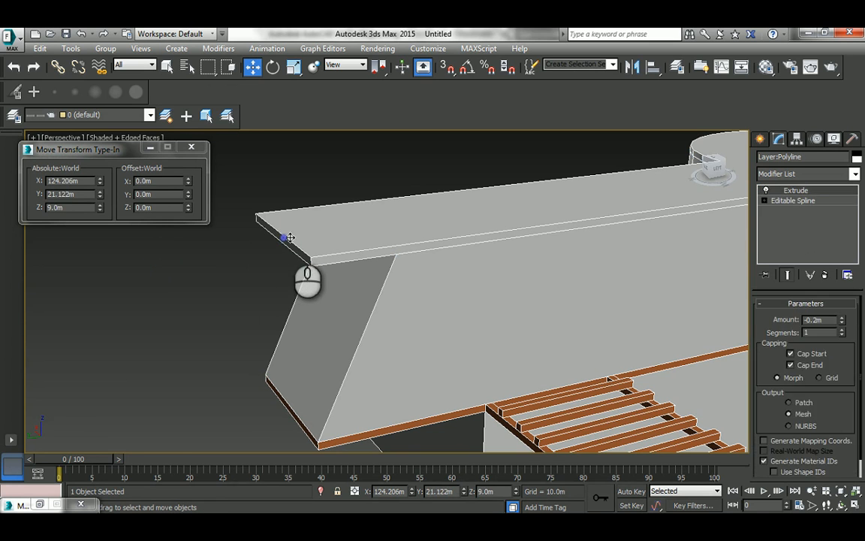
left_click(765, 200)
left_click(781, 211)
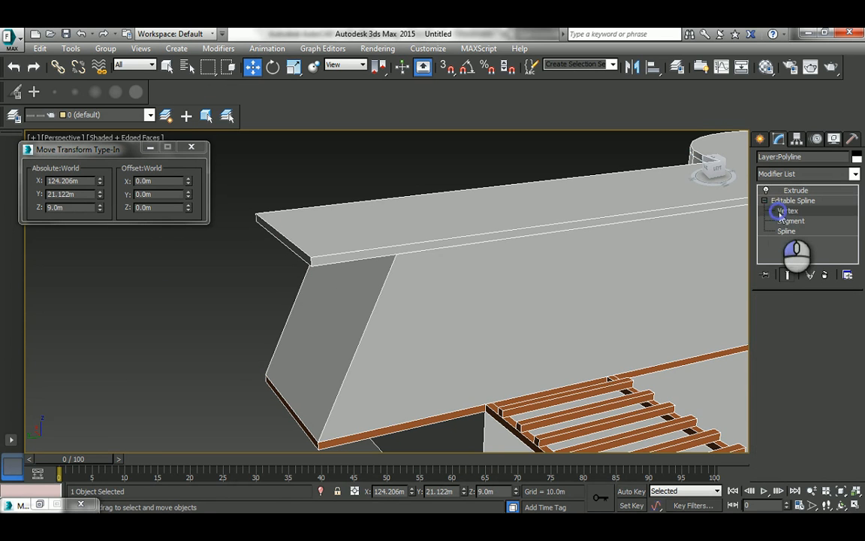
left_click_drag(252, 216, 319, 290)
left_click(160, 193)
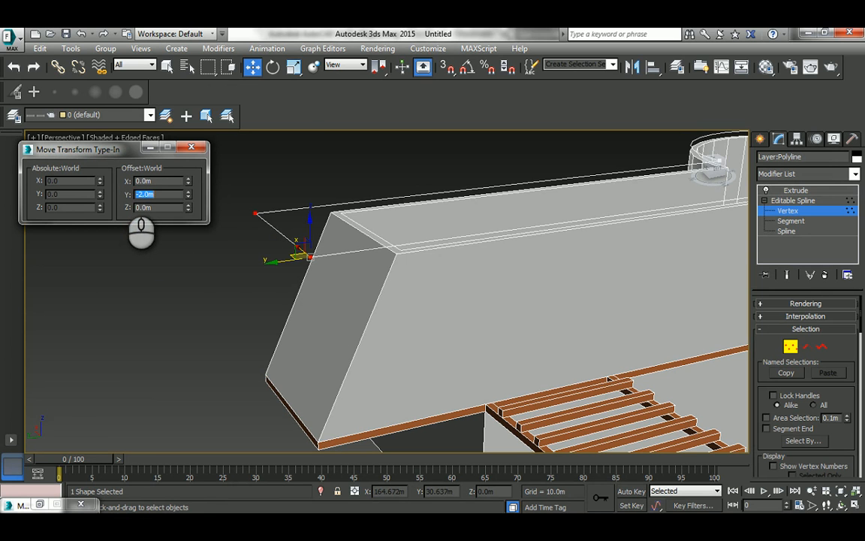
key("Return")
left_click(791, 201)
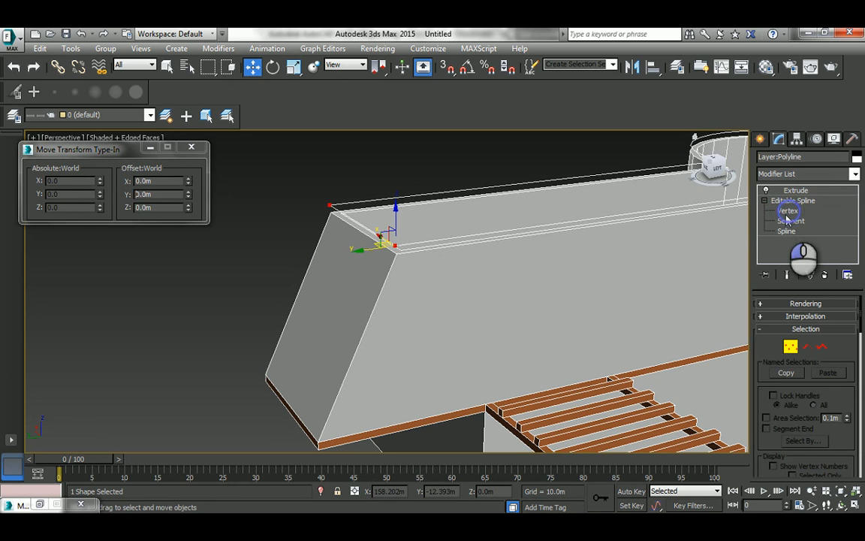
left_click(795, 192)
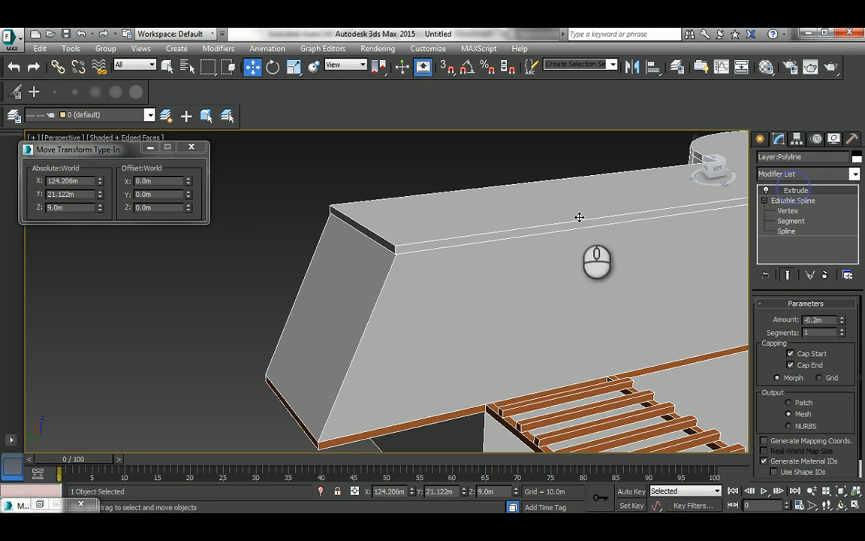
left_click(372, 176)
middle_click_drag(413, 225, 404, 221)
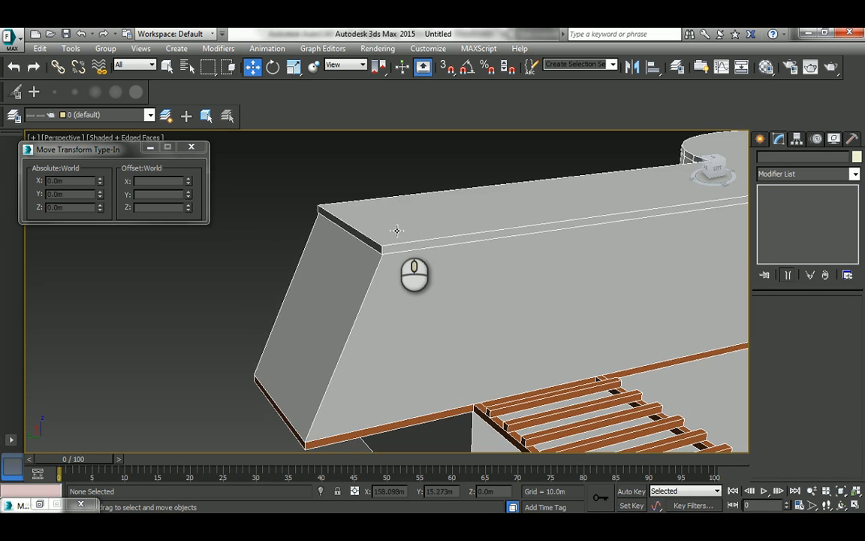
- Examine the short wing's end beside the terrace in the 3D model, the AutoCAD ground floor plan and the reference photos
scroll(395, 229, "down", 7)
middle_click_drag(520, 254, 427, 316, "alt")
scroll(458, 280, "up", 6)
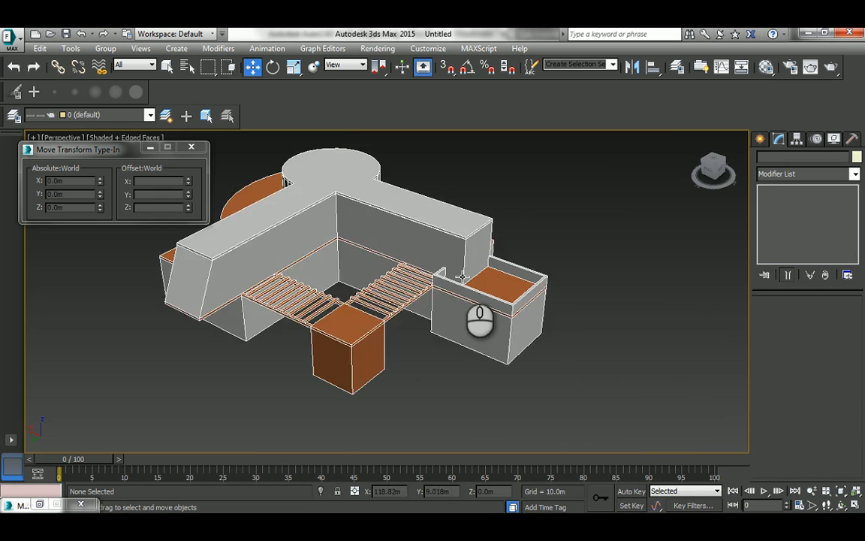
middle_click_drag(334, 279, 319, 332, "alt")
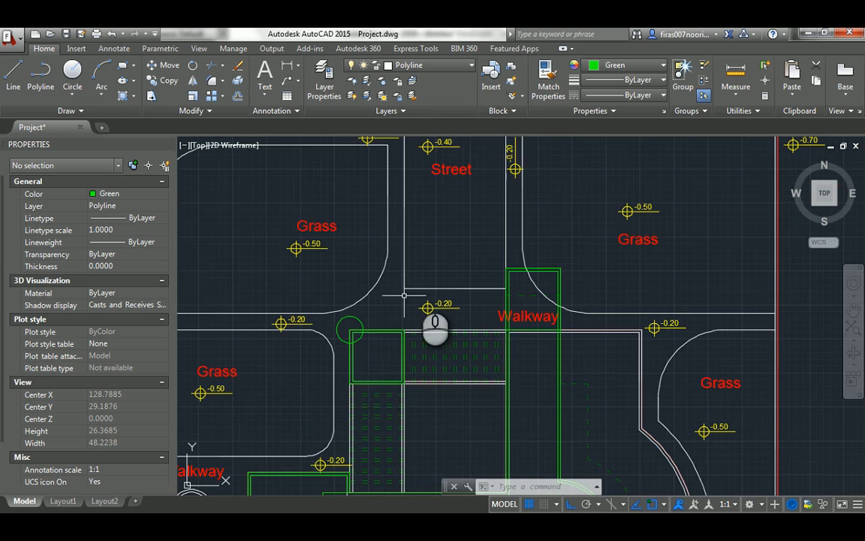
scroll(432, 338, "down", 4)
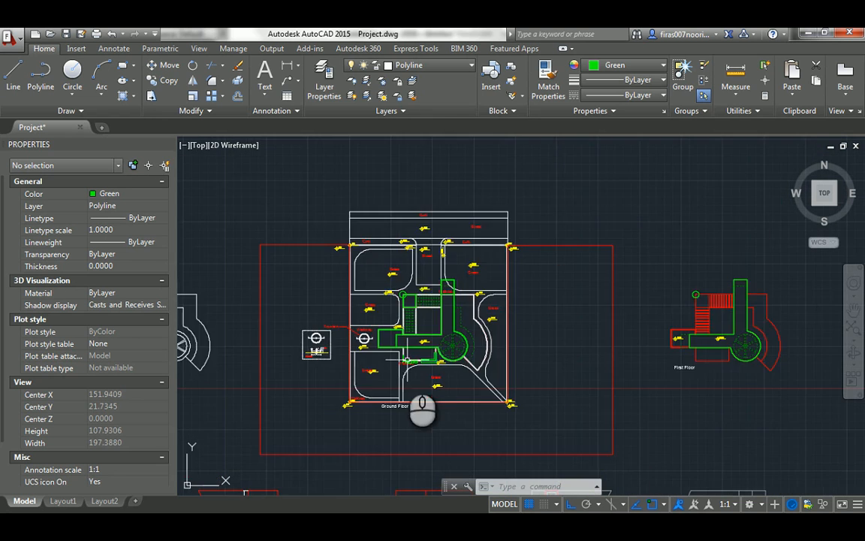
scroll(406, 359, "up", 4)
scroll(377, 270, "up", 3)
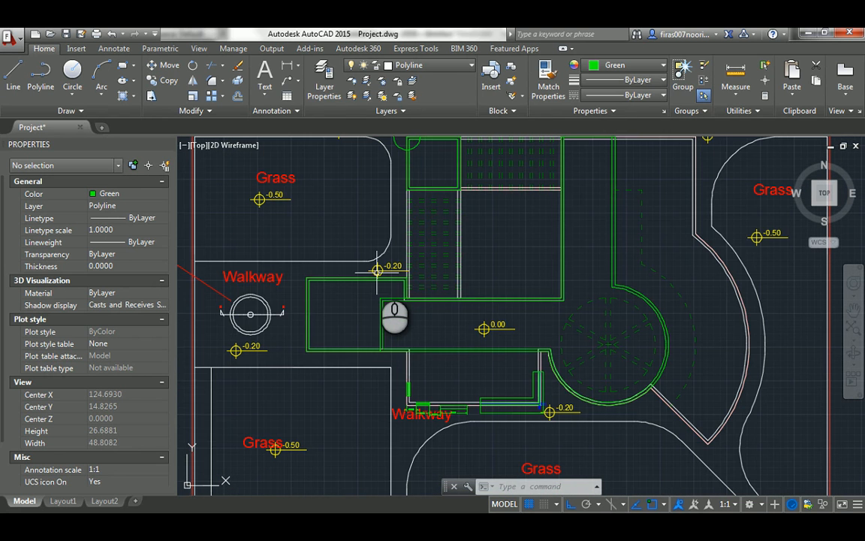
key("alt+Tab")
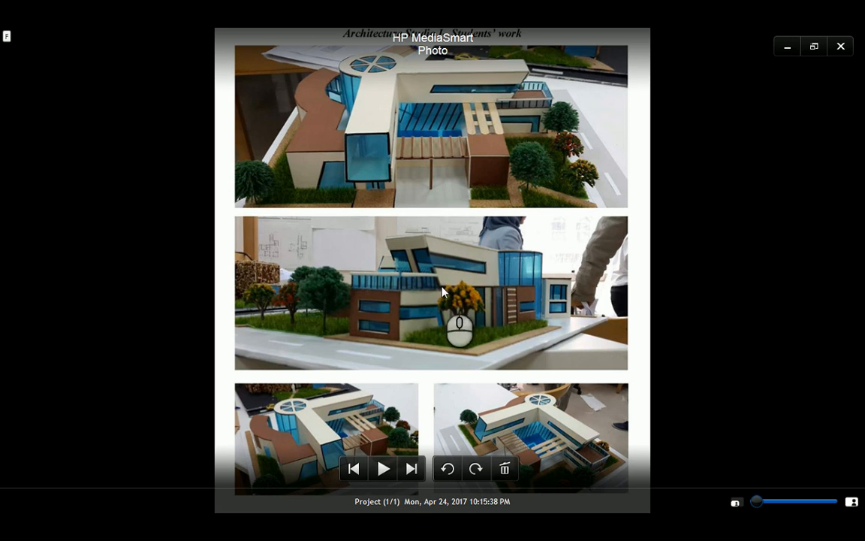
key("alt+Tab")
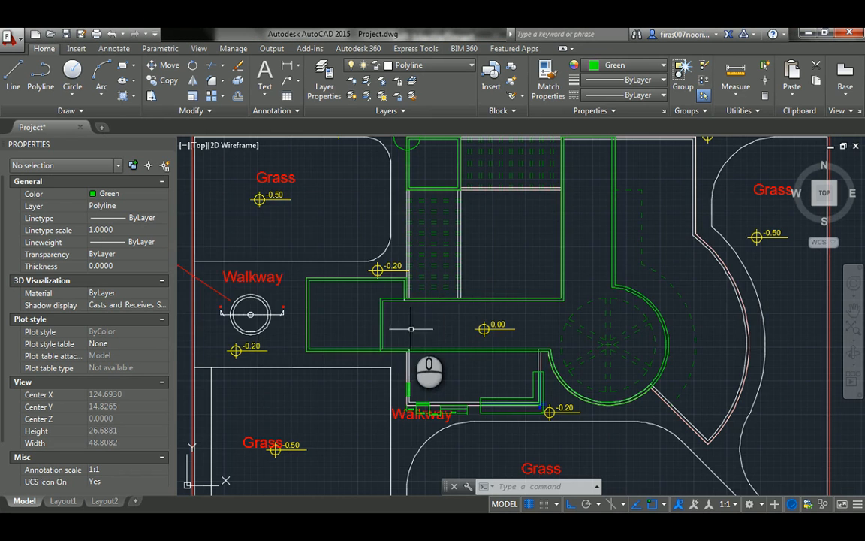
scroll(413, 328, "down", 4)
scroll(411, 327, "up", 6)
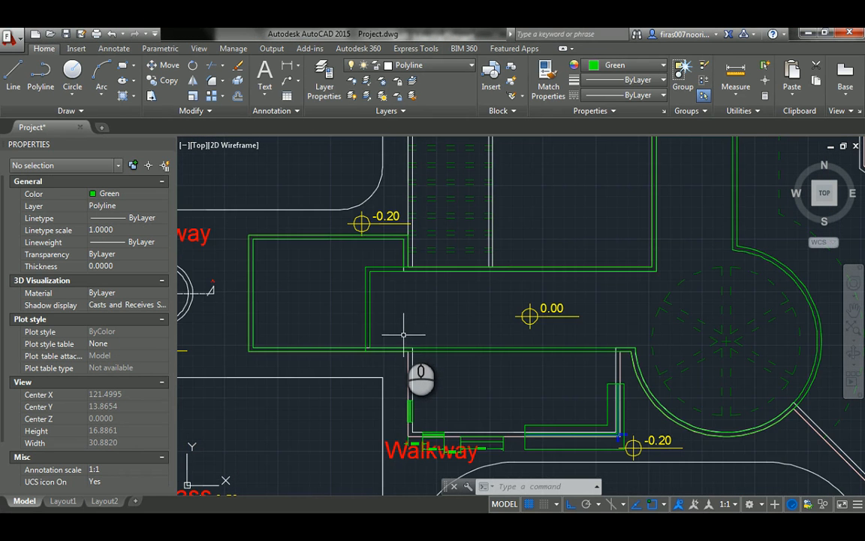
- Measure the horizontal distance from the short wing's outer corner to the adjacent ground floor wall corner with a linear dimension, without placing it
type("i")
key("Return")
scroll(405, 345, "up", 2)
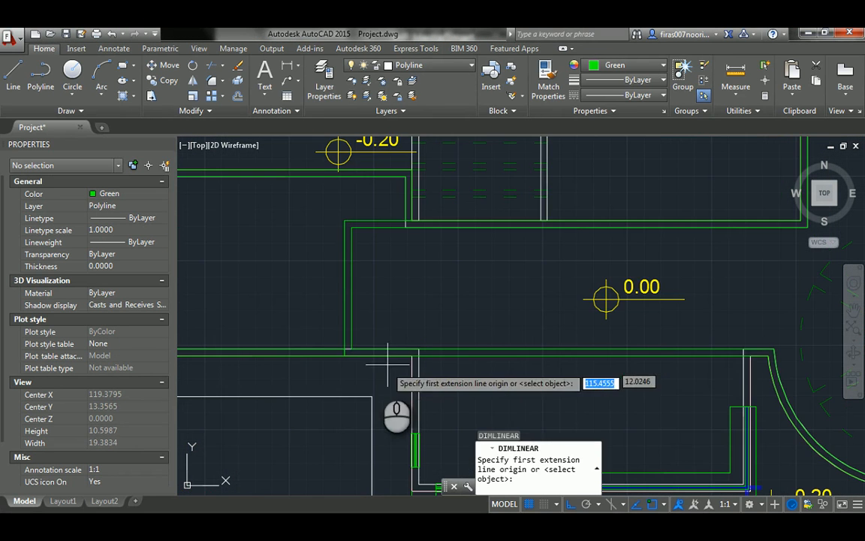
left_click(344, 351)
key("Escape")
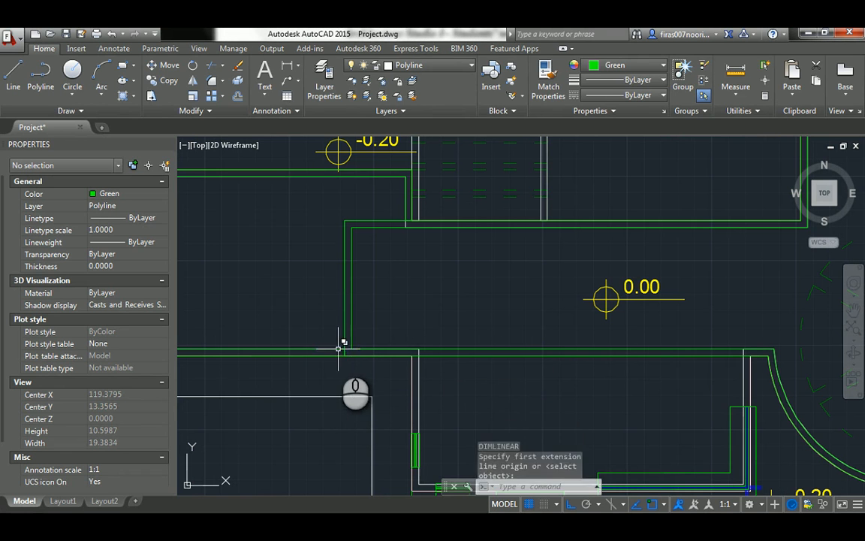
key("Return")
left_click(345, 352)
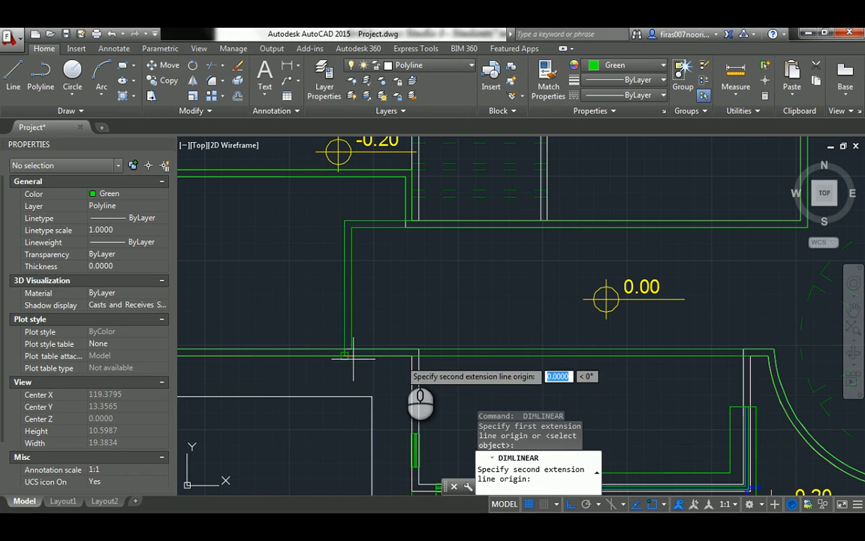
left_click(411, 351)
scroll(394, 334, "up", 2)
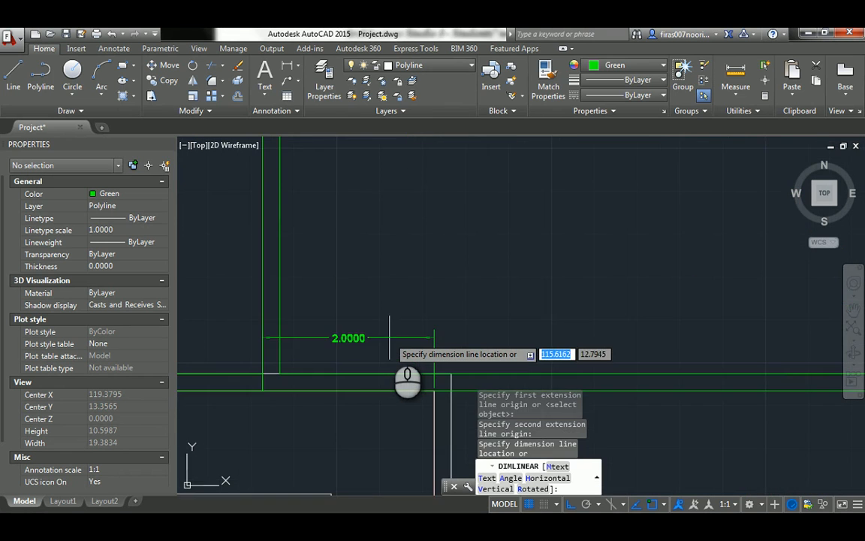
scroll(389, 339, "down", 4)
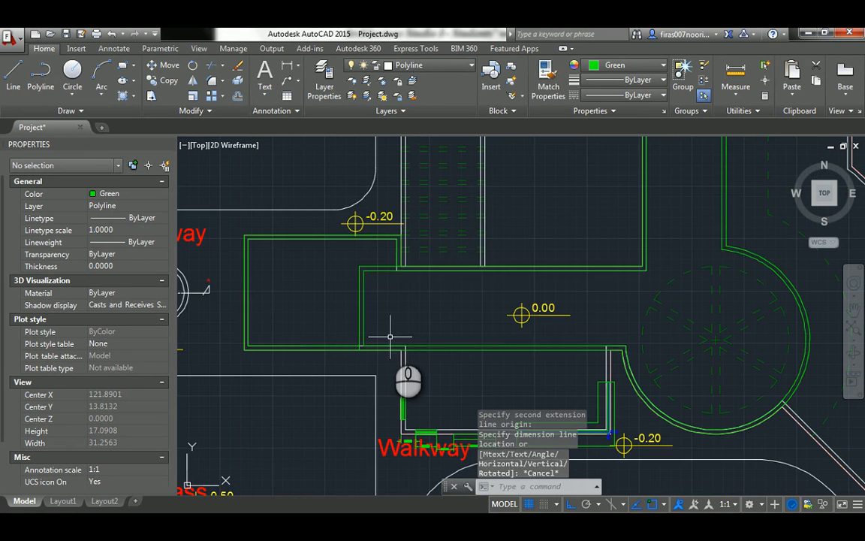
key("Escape")
- Switch to 3ds Max, select the upper floor's wall block at the short wing and convert it to an editable poly
key("alt+Tab")
key("alt+Tab")
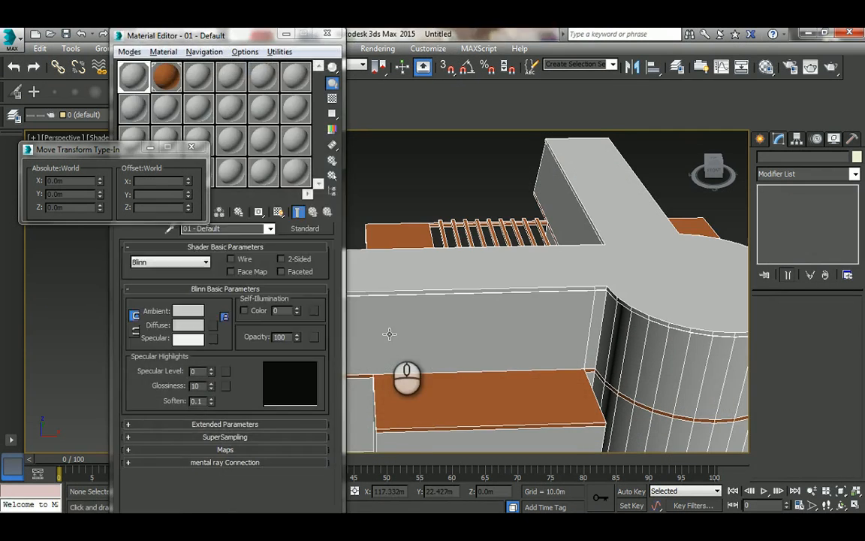
middle_click_drag(556, 292, 599, 282)
left_click(409, 305)
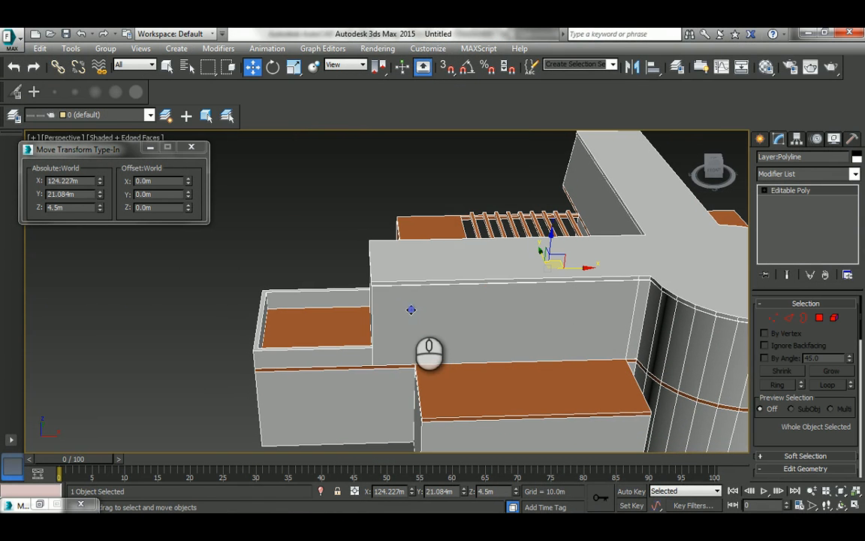
right_click(404, 314)
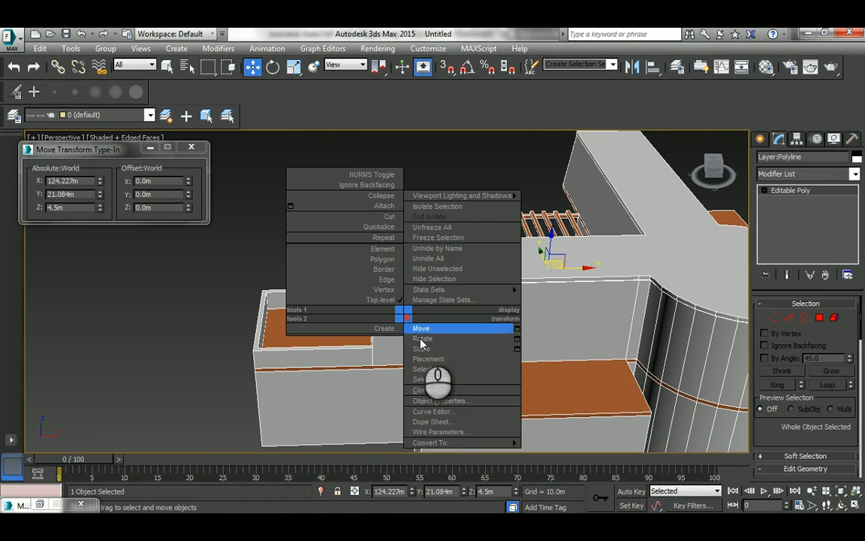
mouse_move(442, 446)
left_click(525, 453)
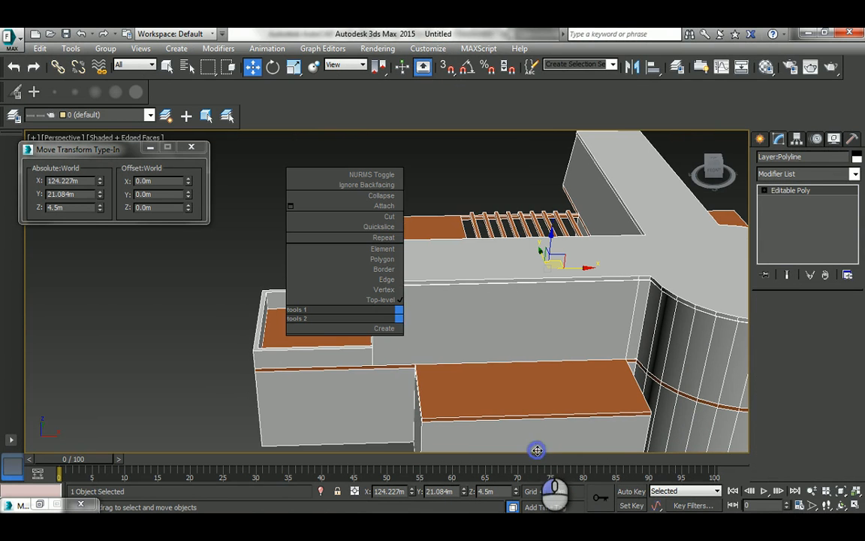
middle_click_drag(457, 353, 435, 343, "alt")
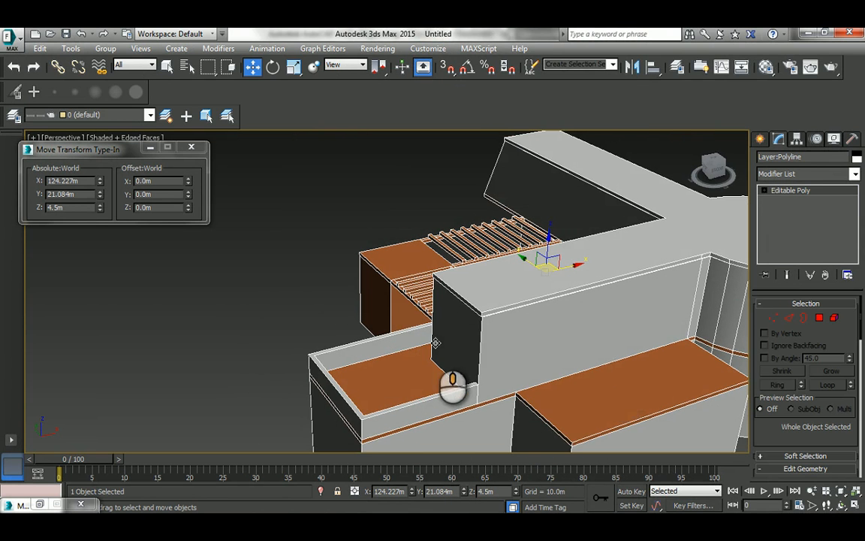
- Select the lower wall vertices at the short wing's free end, offset them 2 m in X to slope the end inward, and leave vertex editing
left_click(773, 318)
middle_click_drag(517, 353, 380, 324, "alt")
left_click_drag(340, 282, 461, 409)
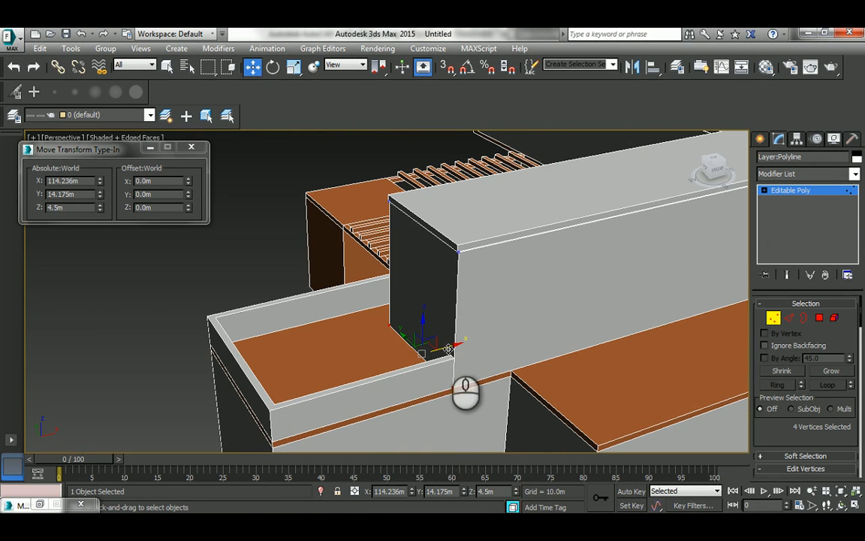
left_click_drag(160, 182, 129, 182)
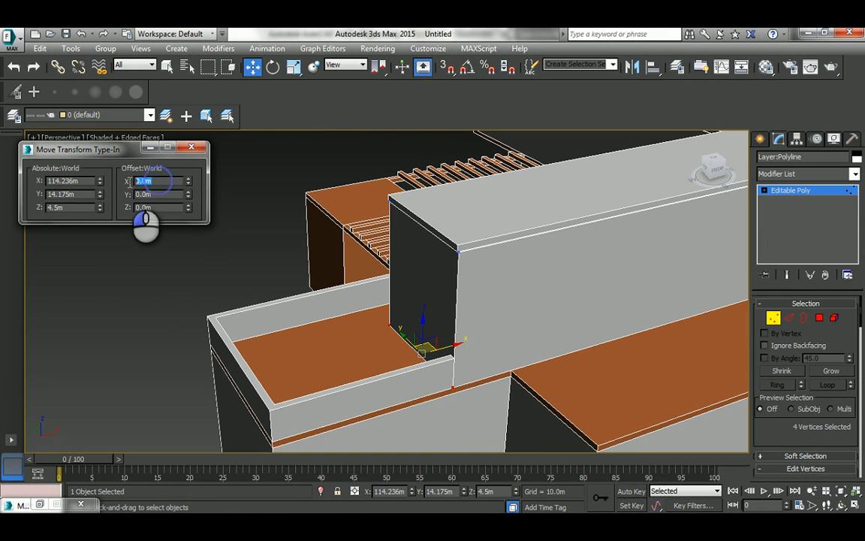
type("2")
key("Return")
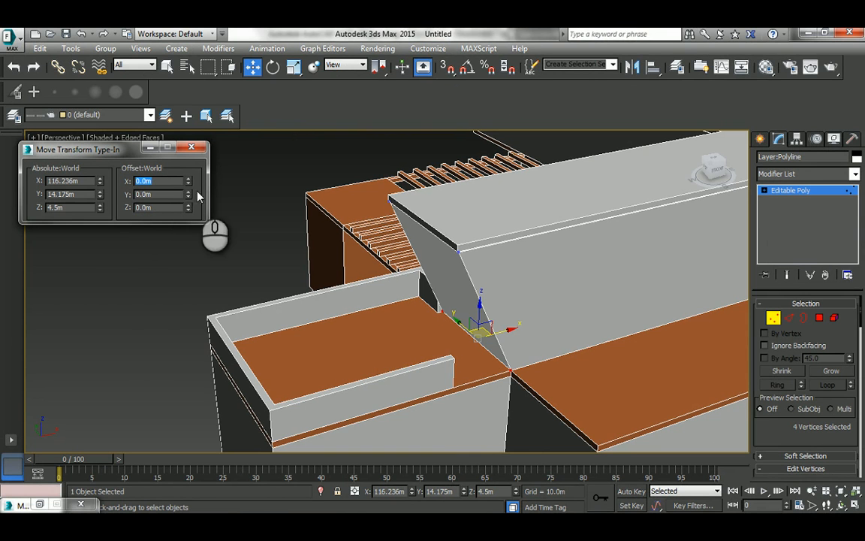
left_click(781, 194)
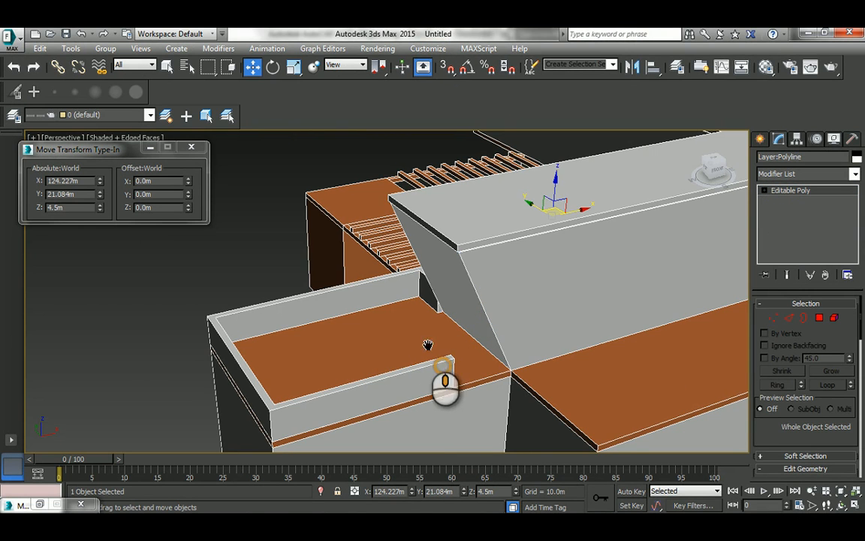
- Extend the terrace parapet's front side in X to the base of the sloped wing end by offsetting its outline end vertices, then return to Extrude
scroll(429, 347, "up", 5)
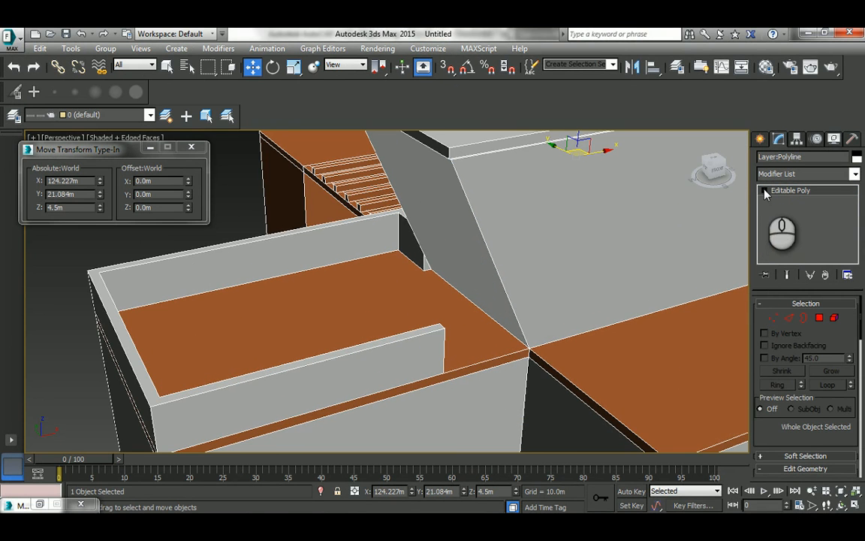
left_click(307, 244)
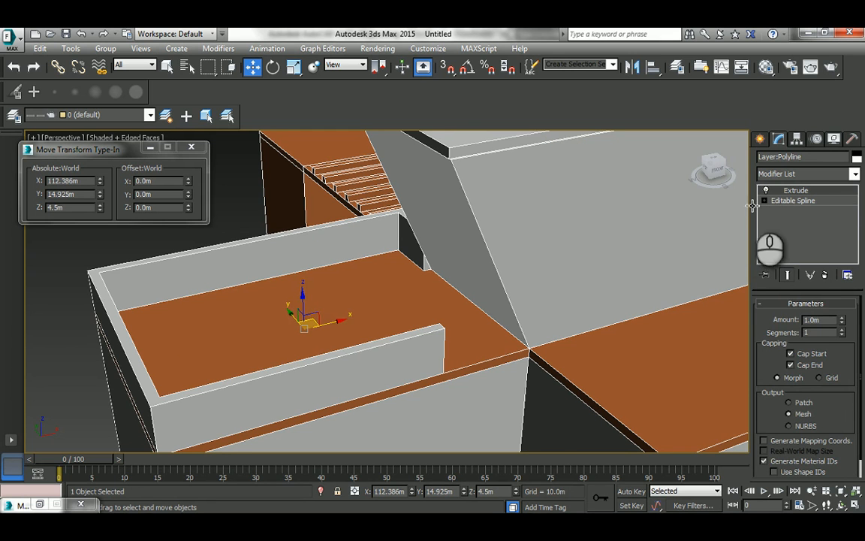
left_click(785, 211)
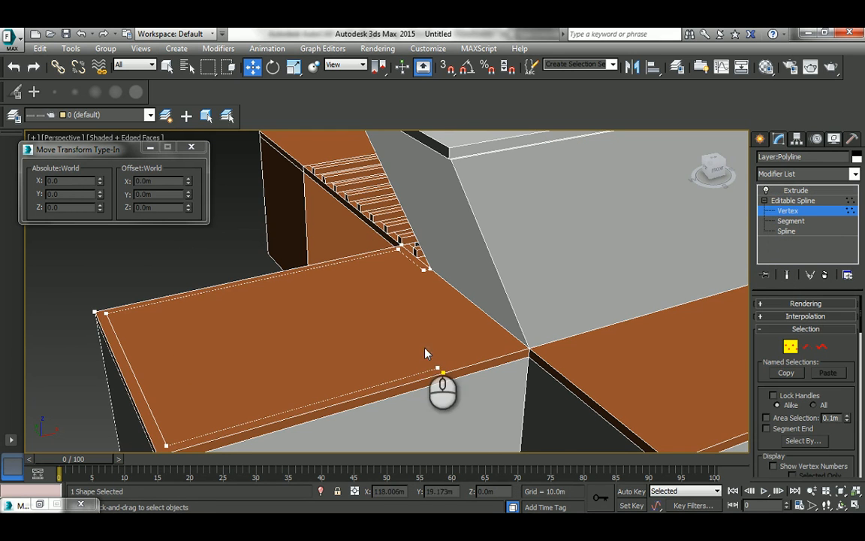
left_click_drag(452, 390, 449, 398)
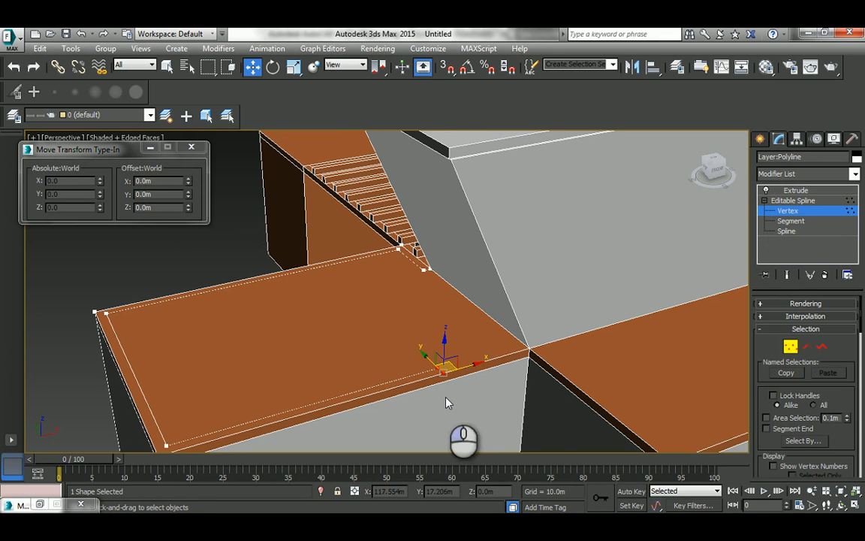
double_click(156, 181)
key("Return")
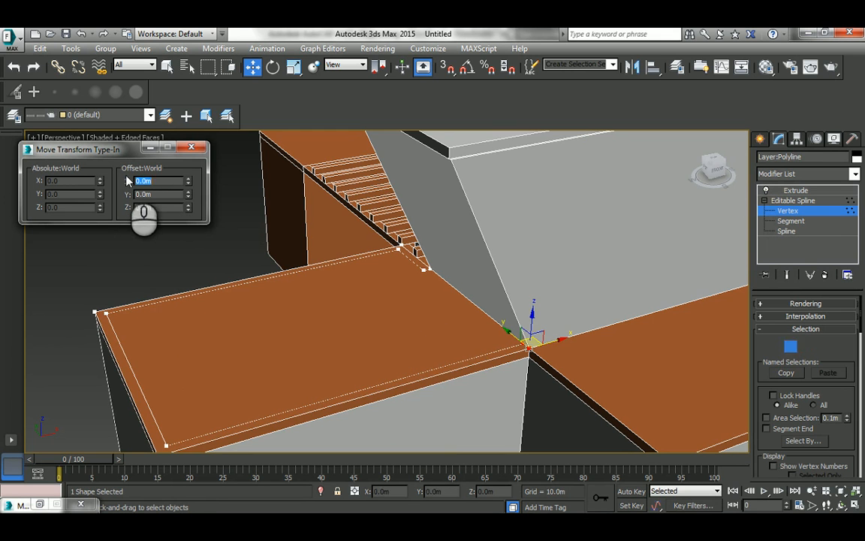
left_click(796, 191)
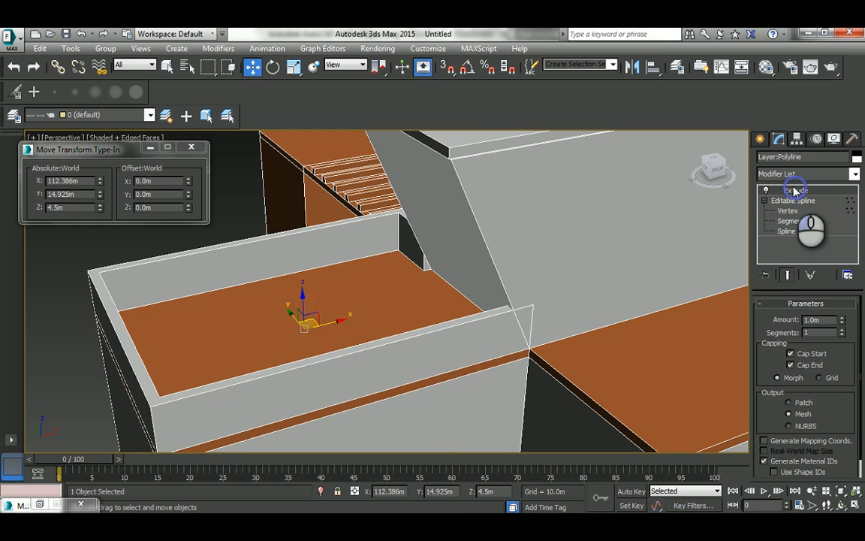
- Convert the extruded terrace parapet to an editable poly
left_click(240, 202)
mouse_move(380, 281)
middle_mouse_down("alt")
mouse_move(332, 274)
mouse_move(392, 280)
middle_mouse_up("alt")
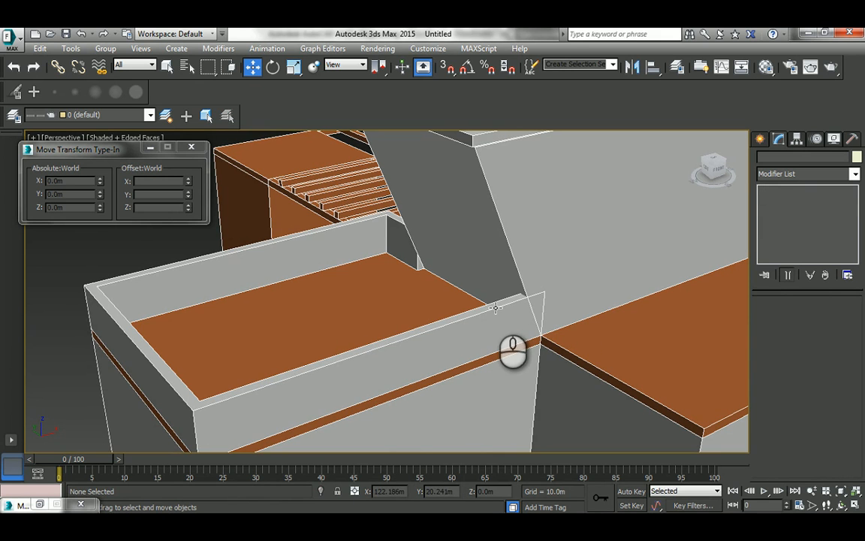
left_click(208, 265)
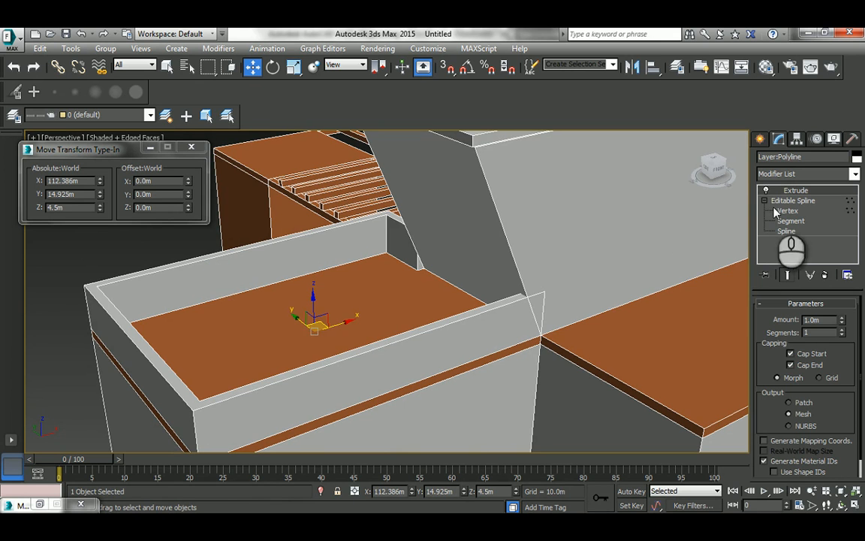
right_click(237, 274)
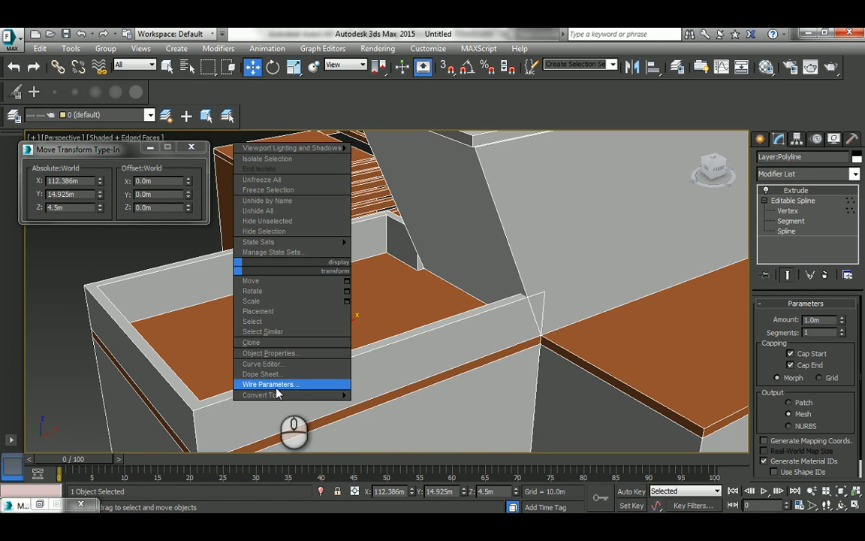
mouse_move(251, 394)
left_click(379, 412)
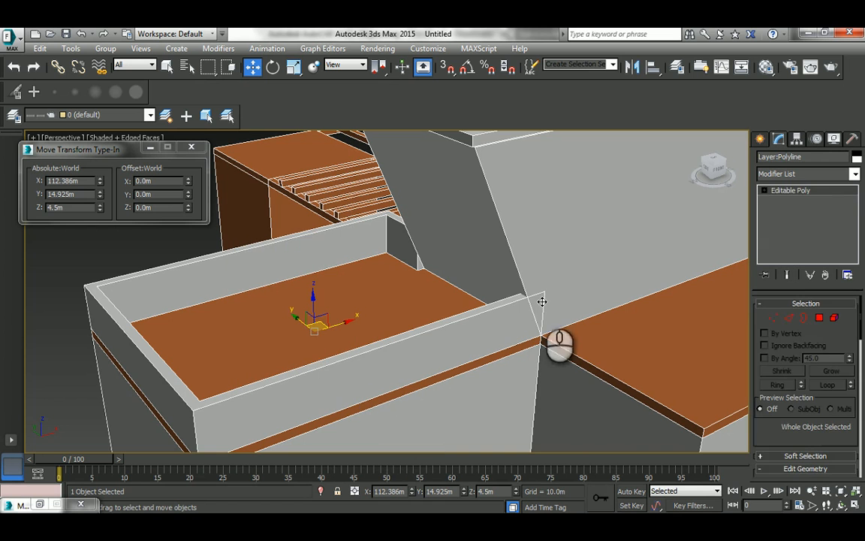
- Offset the two top vertices at the parapet's front end by -0.5 m in X, fine-tune them to X 115.686 m, then leave vertex editing and deselect
left_click(774, 316)
left_click_drag(517, 267, 557, 312)
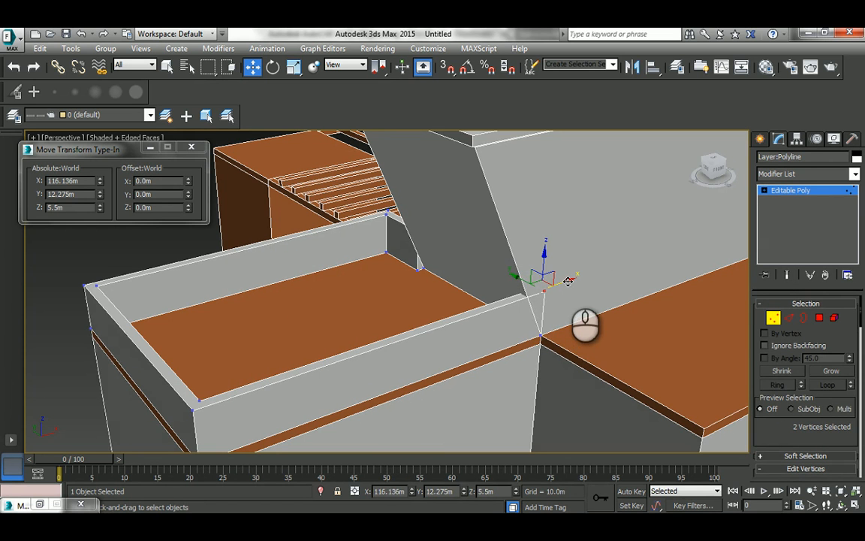
scroll(480, 270, "up", 5)
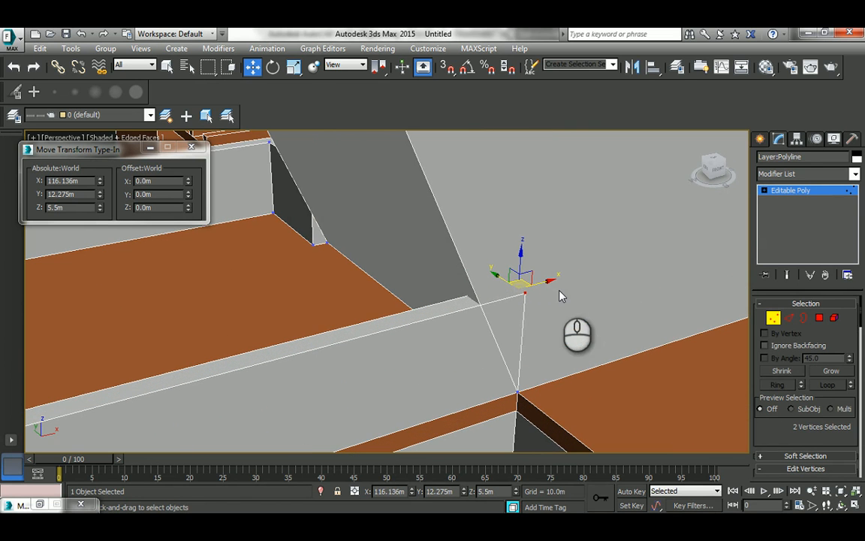
left_click_drag(159, 182, 124, 189)
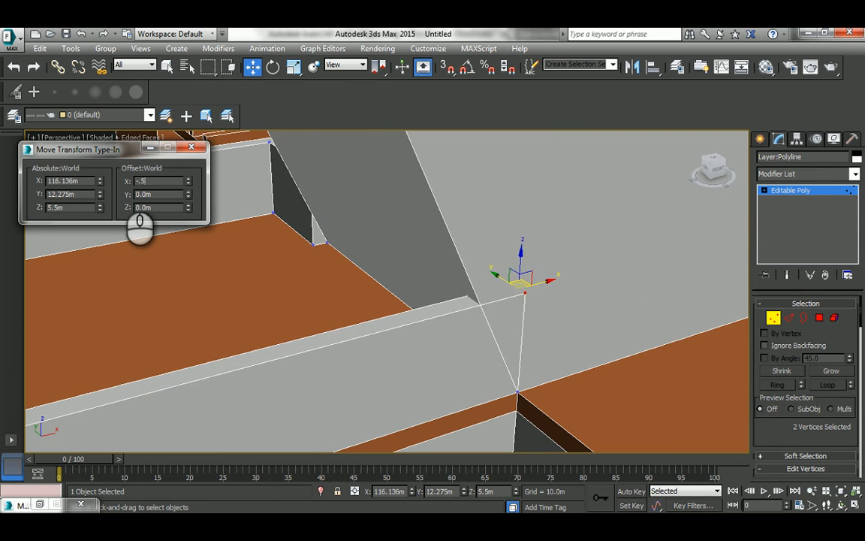
key("Return")
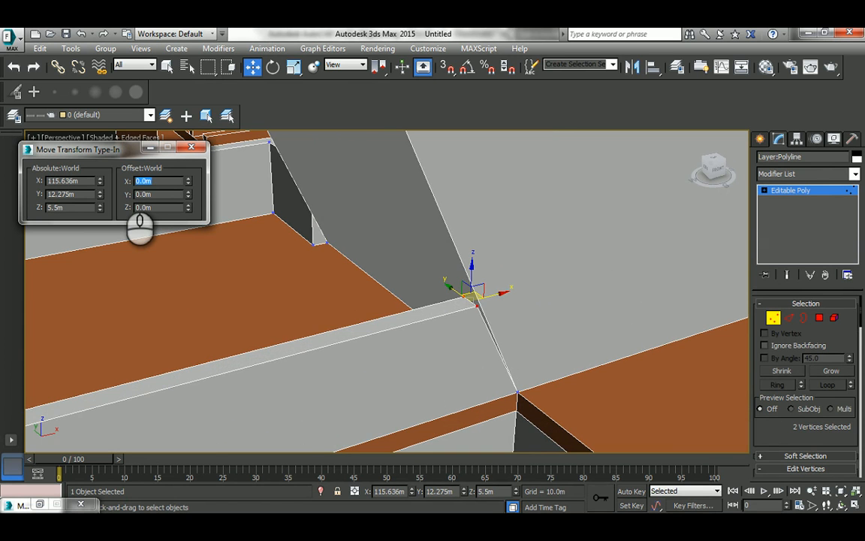
key("Return")
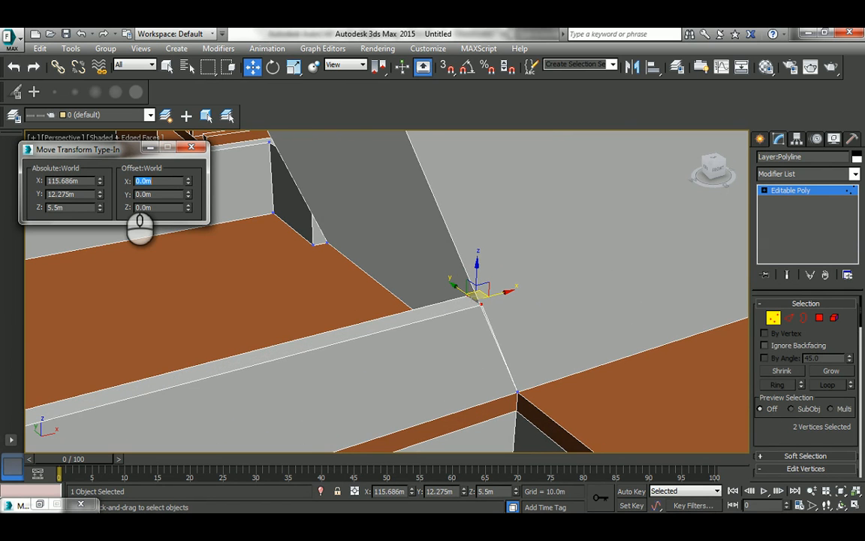
left_click(784, 191)
scroll(486, 302, "down", 10)
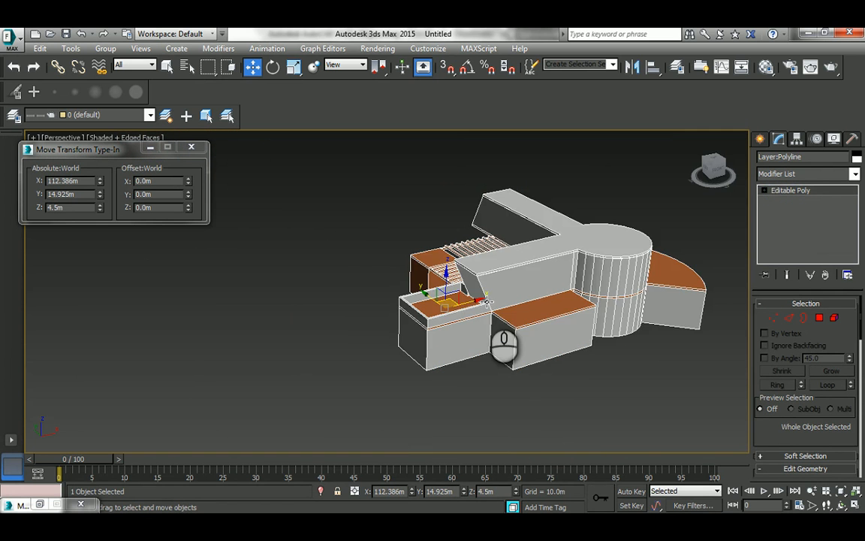
middle_click_drag(487, 301, 489, 276, "alt")
left_click(325, 232)
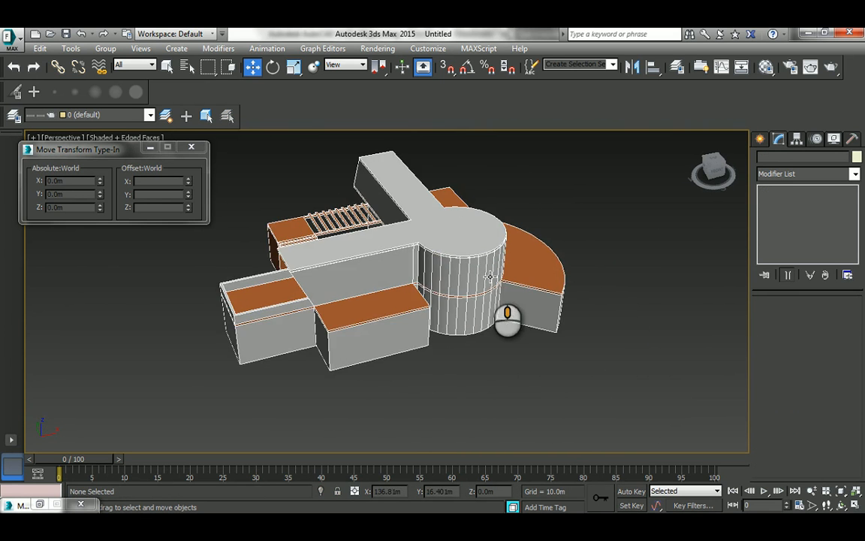
middle_click_drag(354, 272, 394, 297)
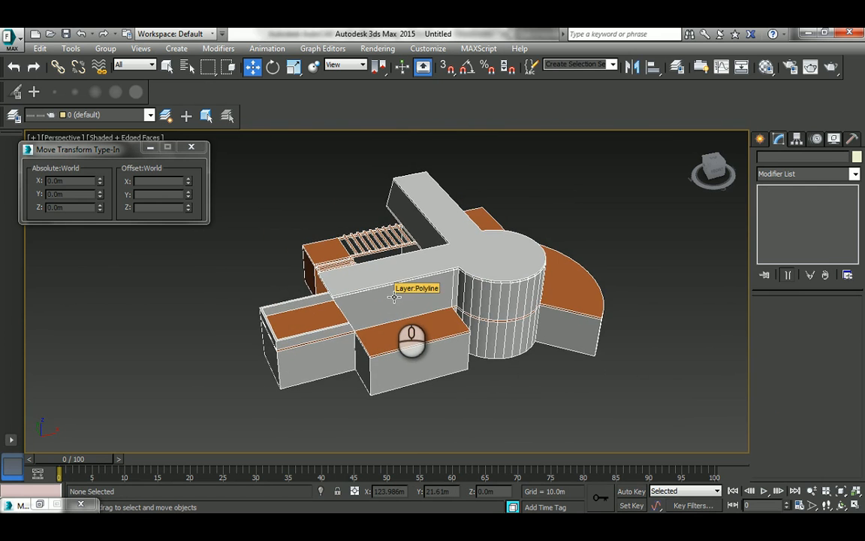